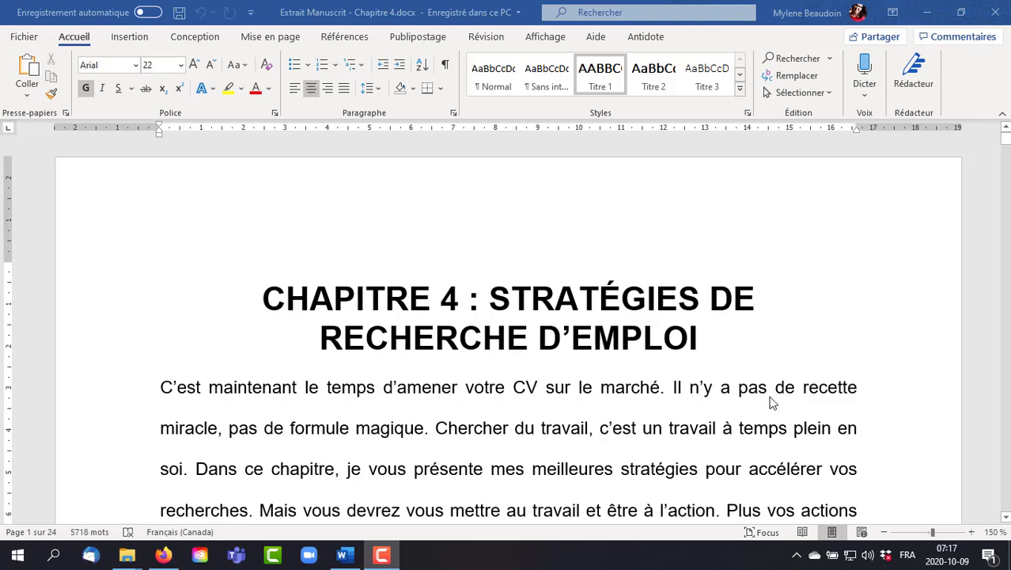
- Apply the Algerian font to the opening lines of the paragraph below the heading "Faites ce que les autres candidats ne sont pas prêts à faire."
scroll(771, 404, "down", 3)
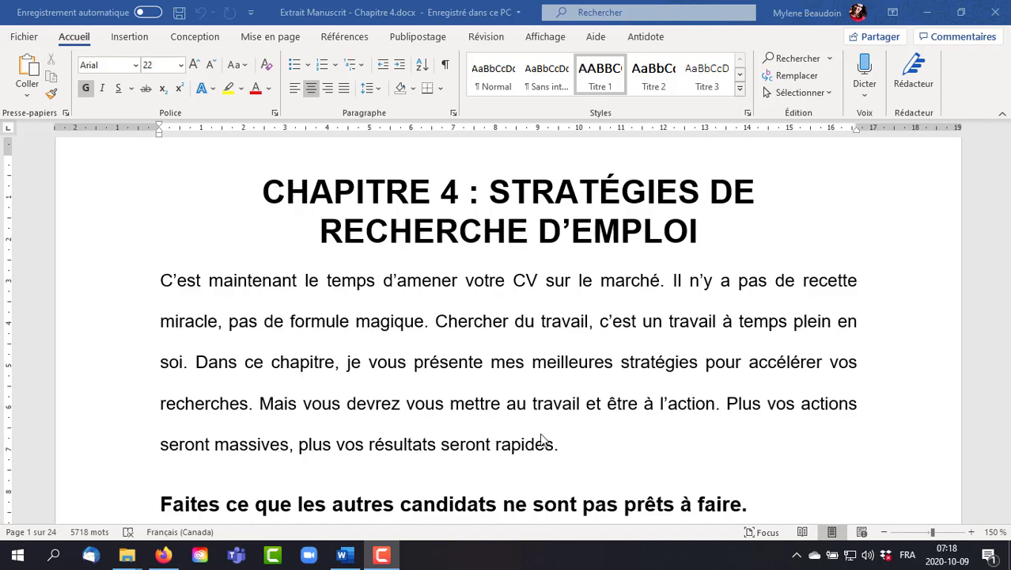
scroll(612, 422, "down", 1)
scroll(612, 422, "down", 2)
scroll(587, 410, "up", 5)
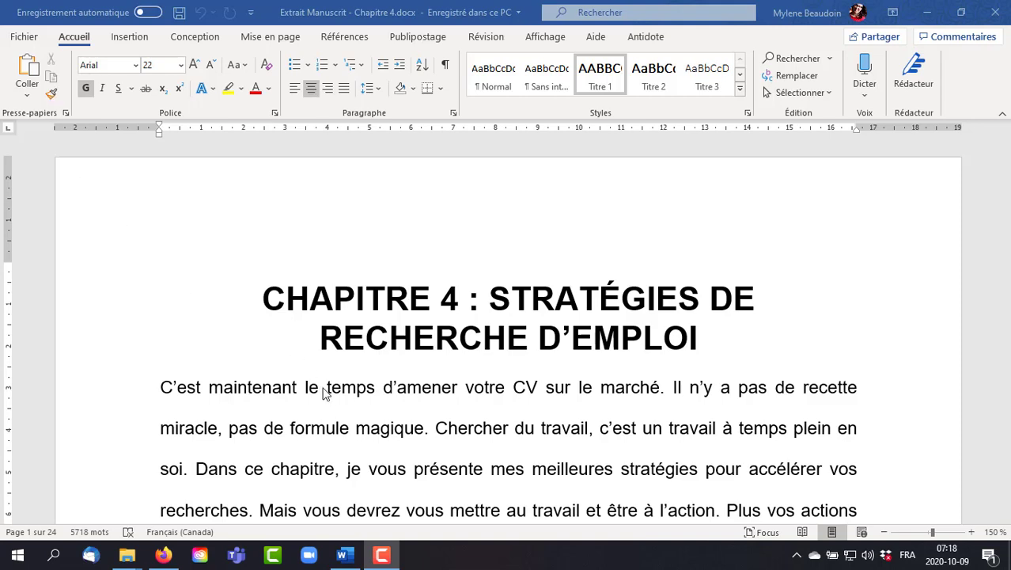
scroll(493, 416, "down", 5)
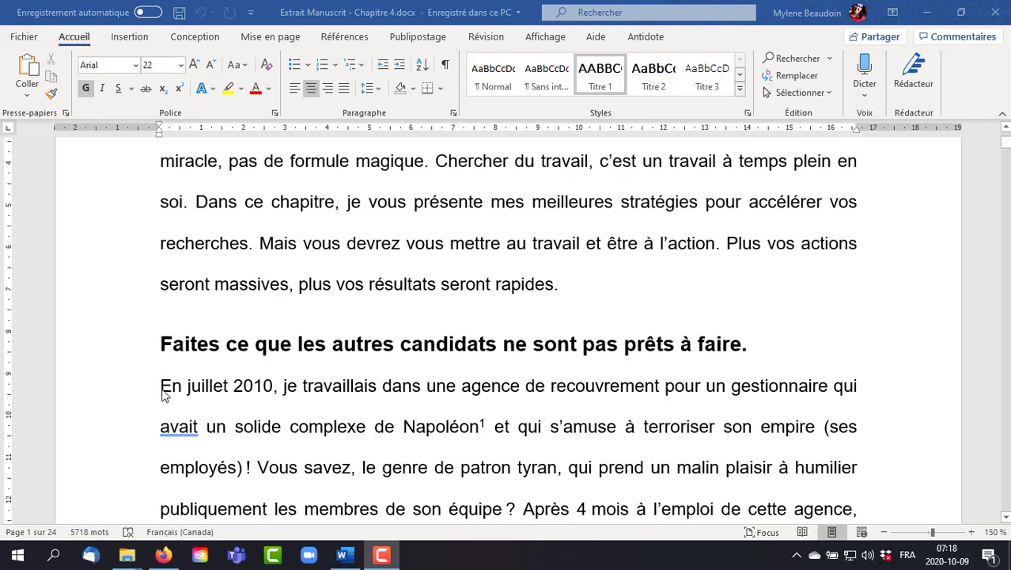
left_click(161, 388)
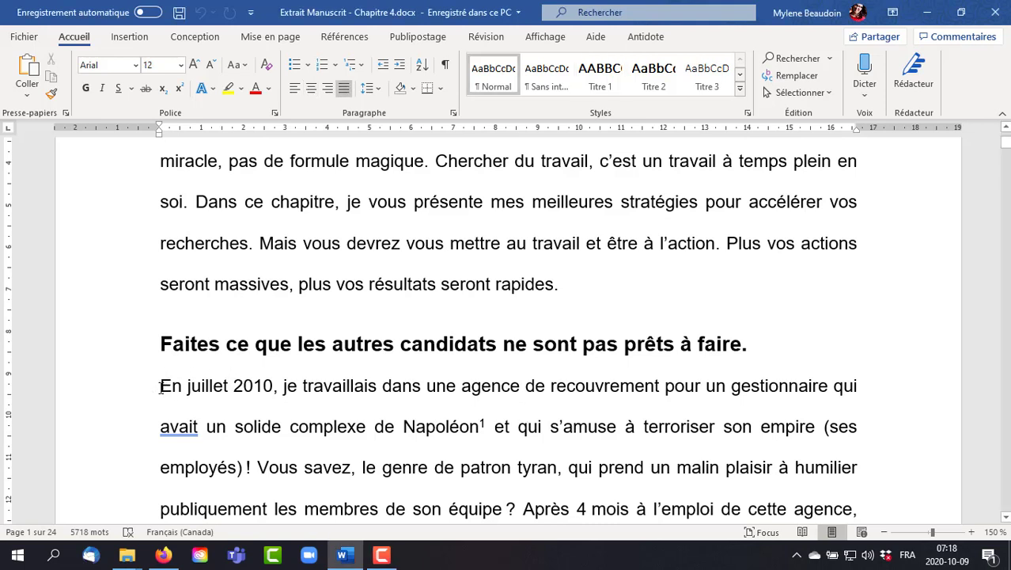
left_click_drag(164, 387, 810, 487)
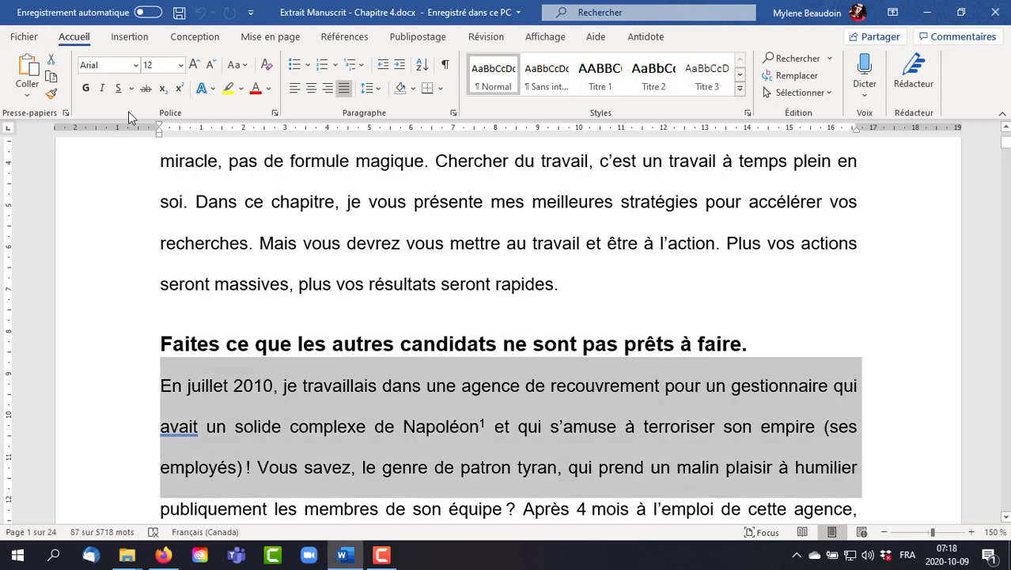
left_click(137, 65)
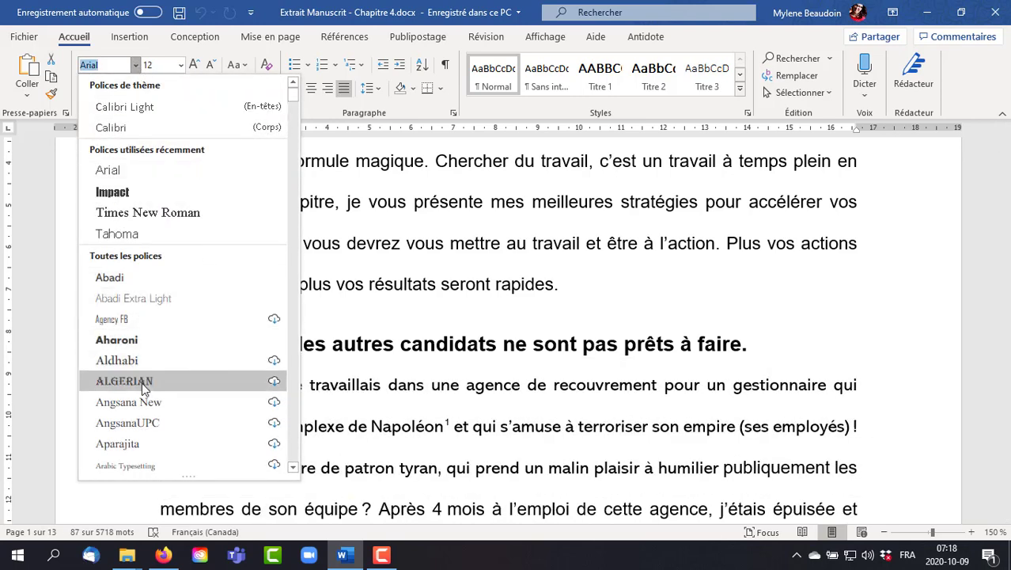
left_click(142, 382)
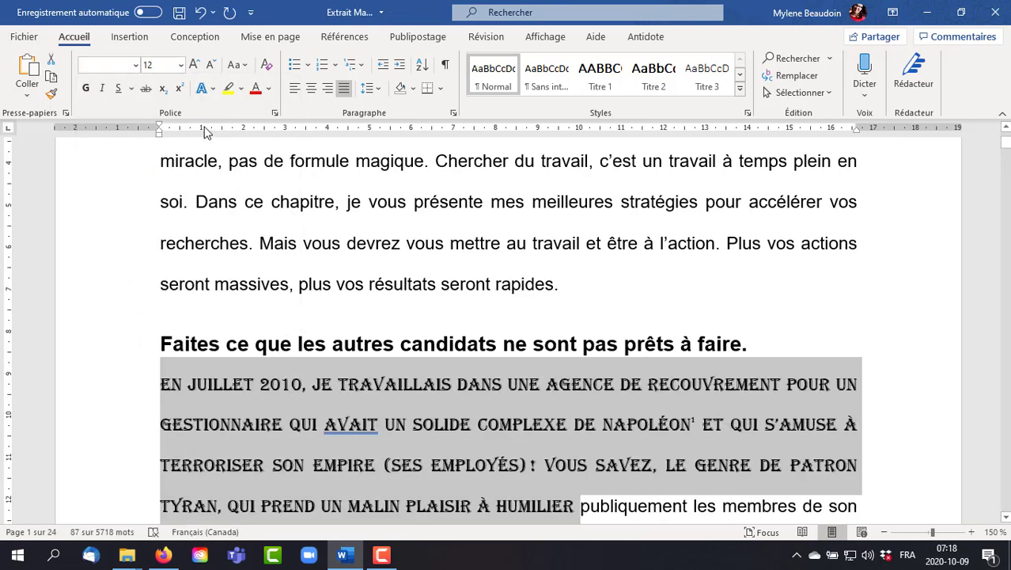
- Enlarge the selected Algerian passage to size 20 and highlight it in yellow
left_click(194, 66)
left_click(195, 66)
left_click(194, 66)
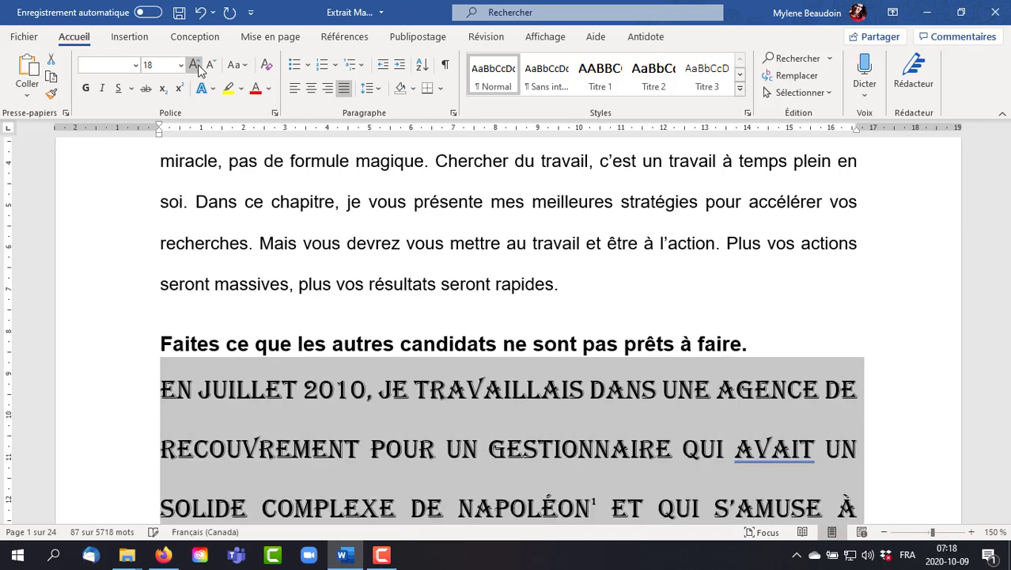
left_click(194, 66)
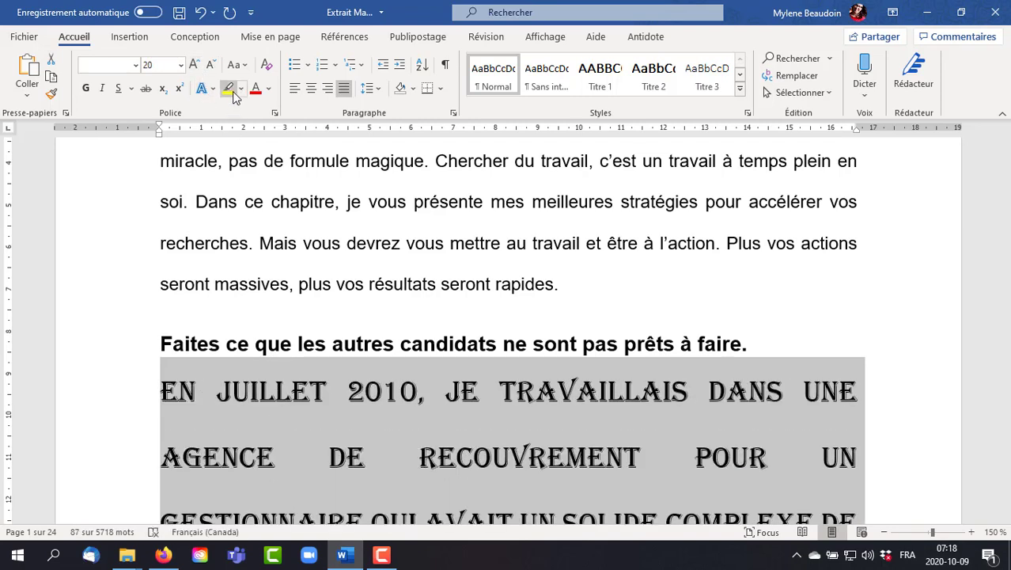
left_click(229, 89)
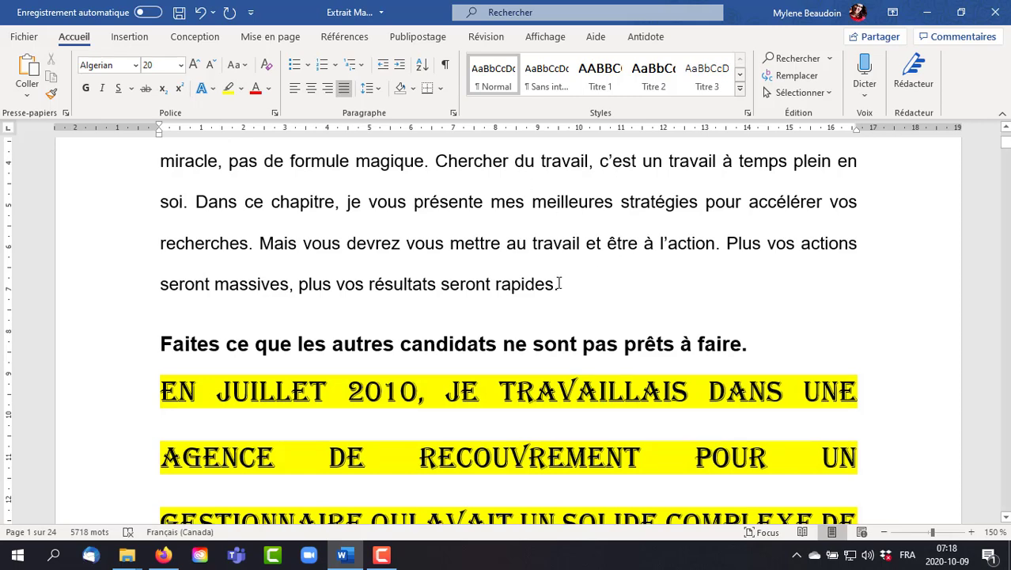
- Copy the formatting from the end of the introductory paragraph onto the yellow-highlighted Algerian passage with the format painter
left_click_drag(557, 286, 213, 196)
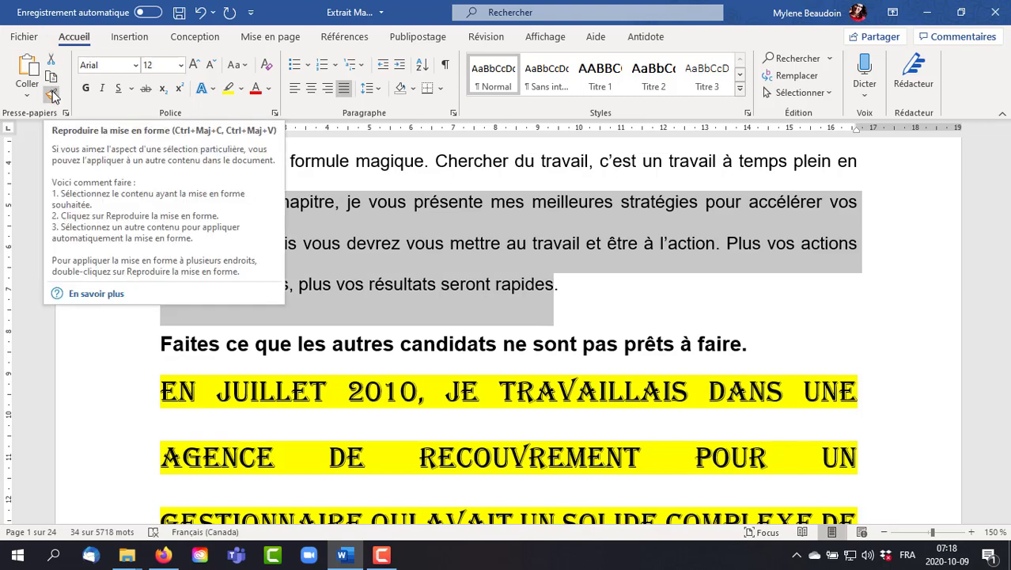
left_click(52, 95)
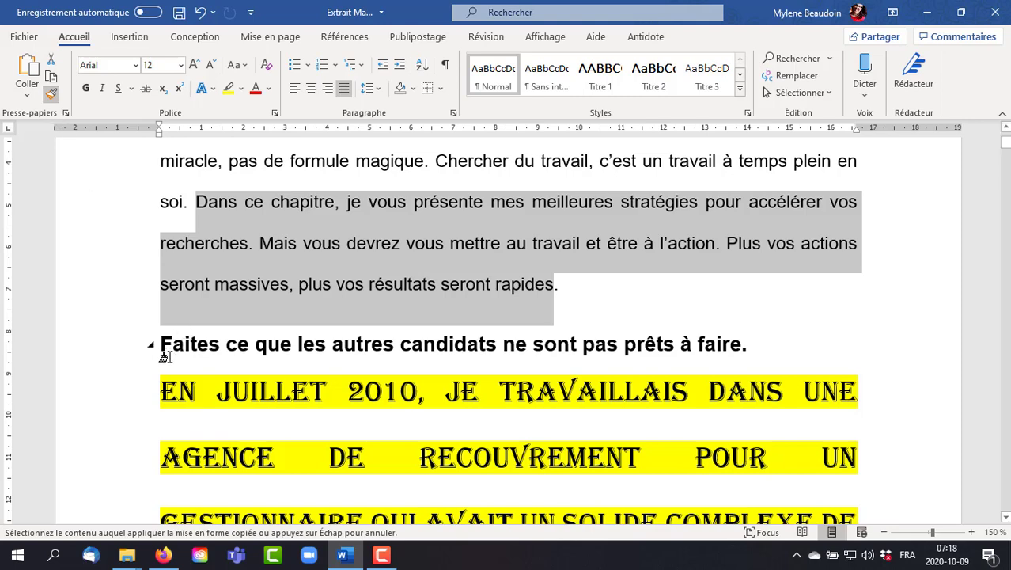
mouse_move(161, 389)
left_mouse_down()
mouse_move(605, 409)
mouse_move(841, 433)
mouse_move(839, 417)
mouse_move(409, 398)
mouse_move(284, 417)
left_mouse_up()
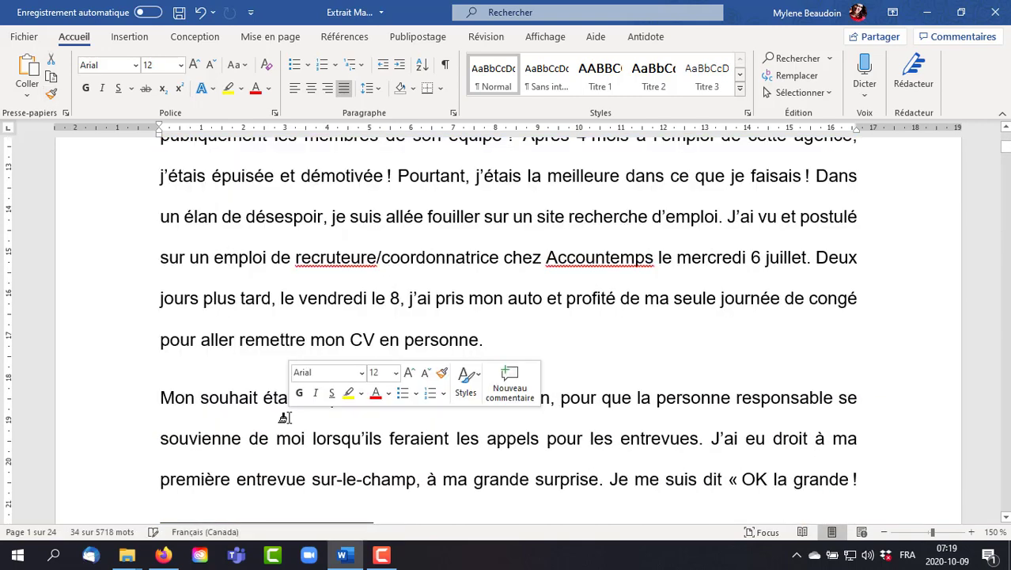
left_click(887, 341)
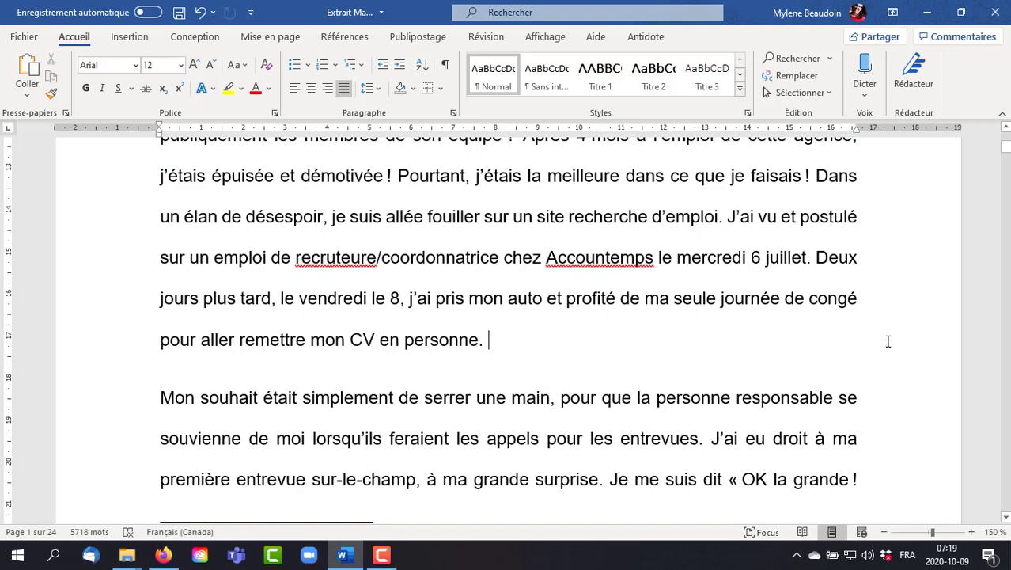
- Open the detailed font settings and try a dotted underline with a light blue underline colour
scroll(621, 349, "up", 10)
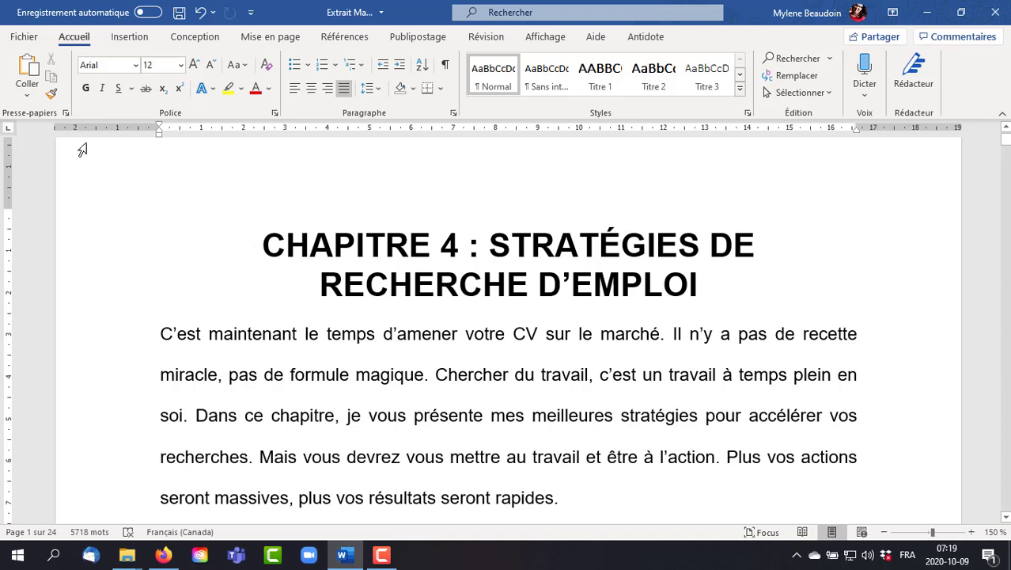
left_click(275, 115)
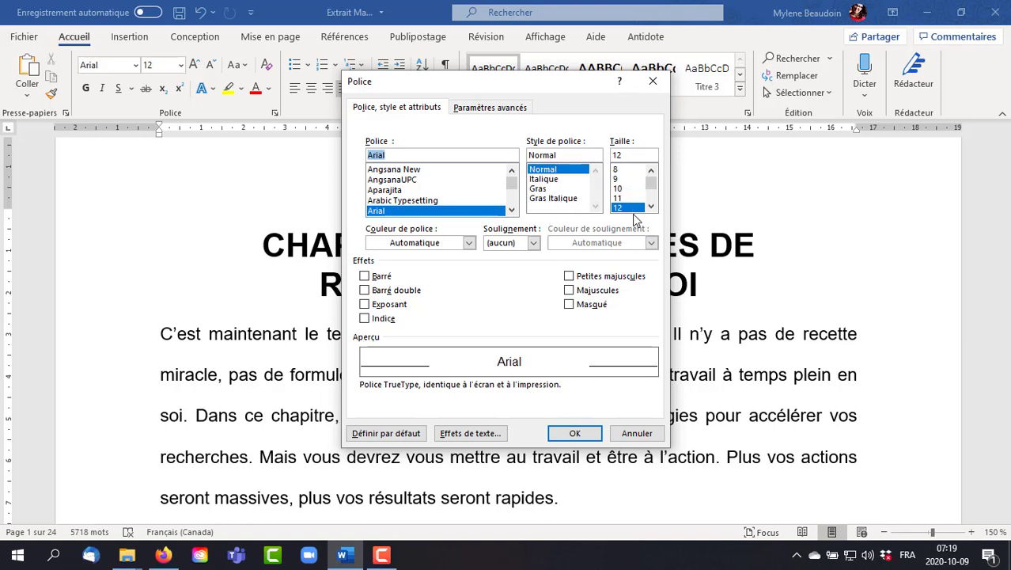
left_click(534, 244)
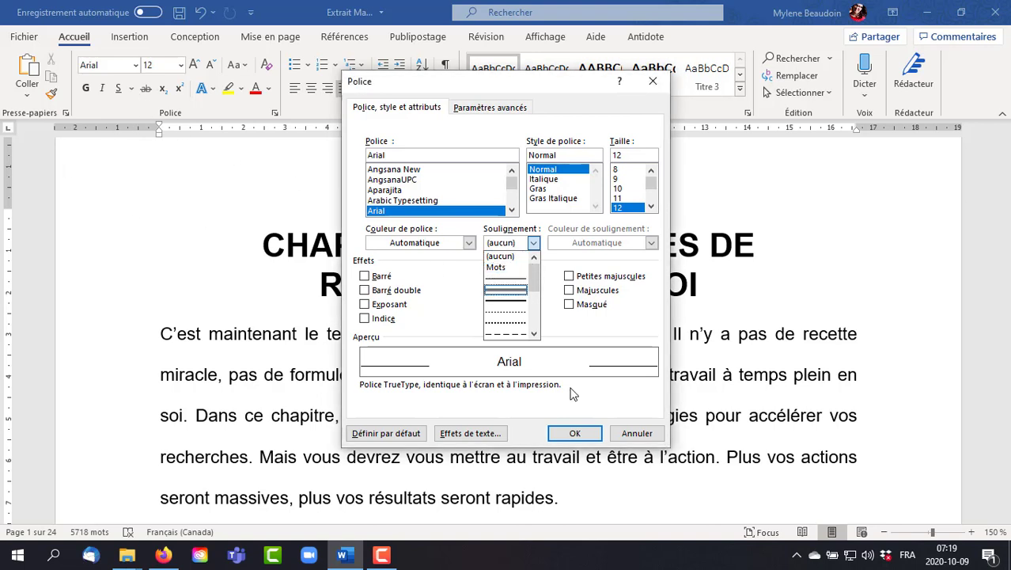
left_click(508, 313)
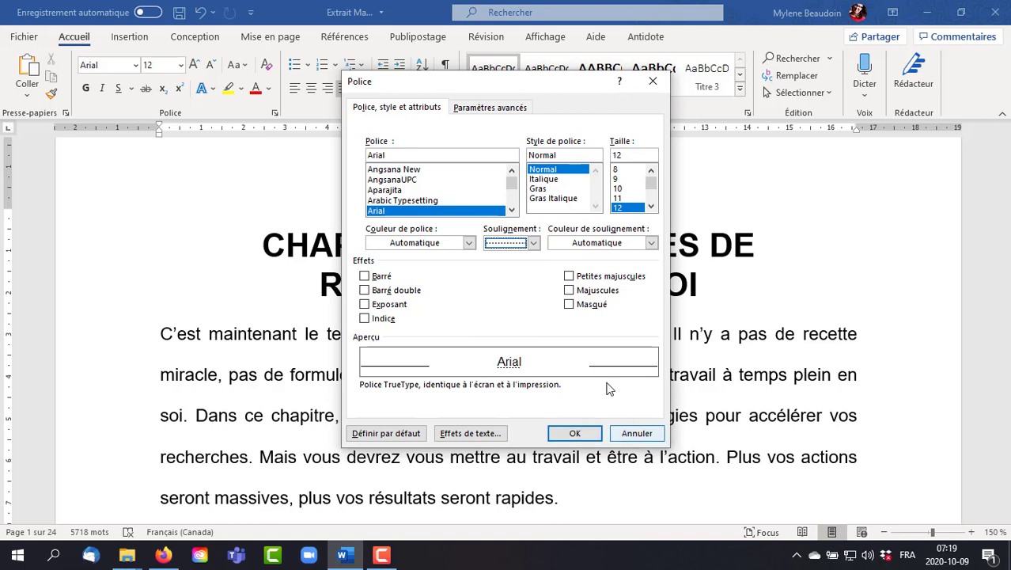
left_click(617, 243)
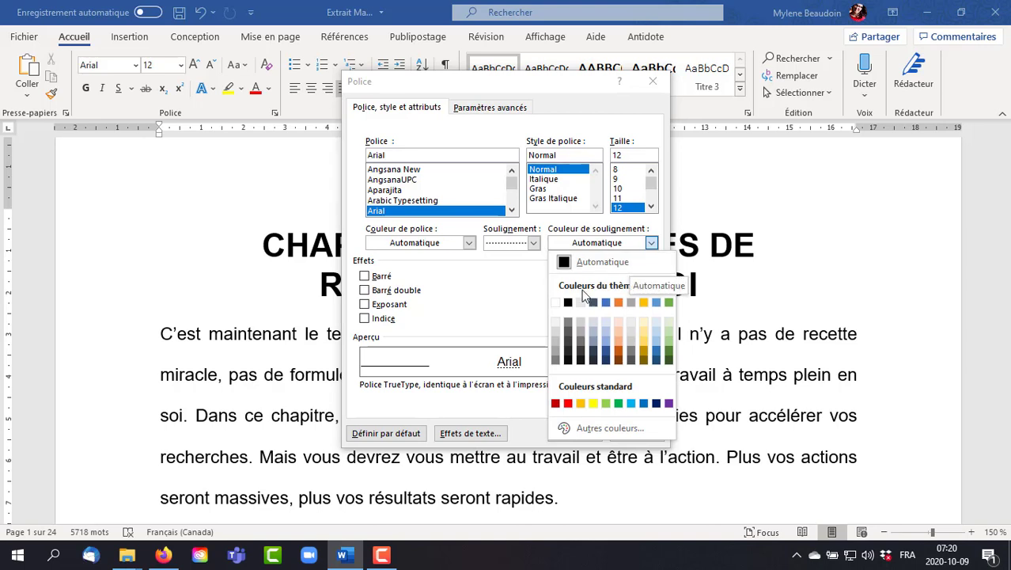
left_click(605, 345)
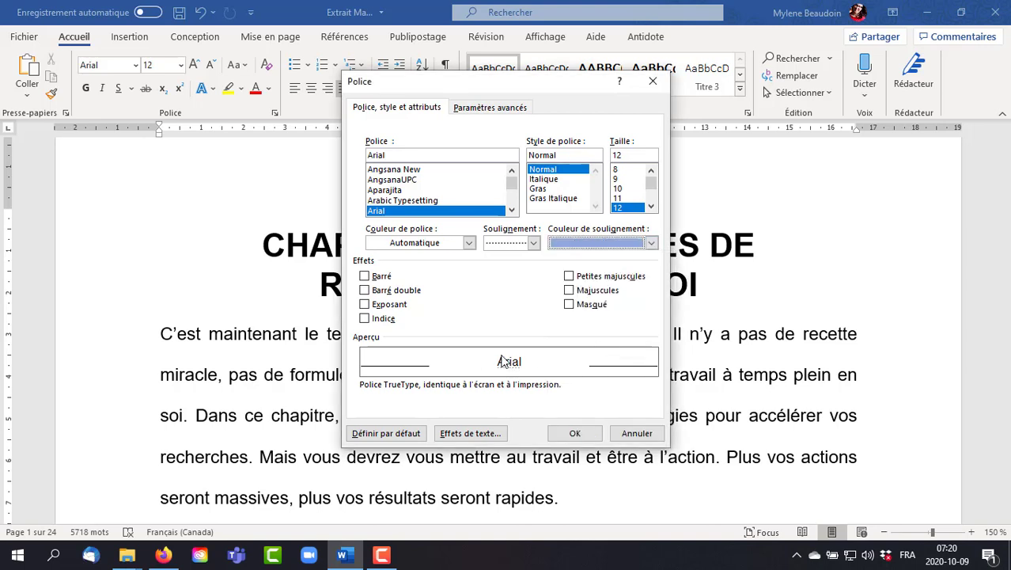
- Try the Barré, Barré double, Exposant and Indice effects in turn, clearing each one after previewing it
left_click(383, 277)
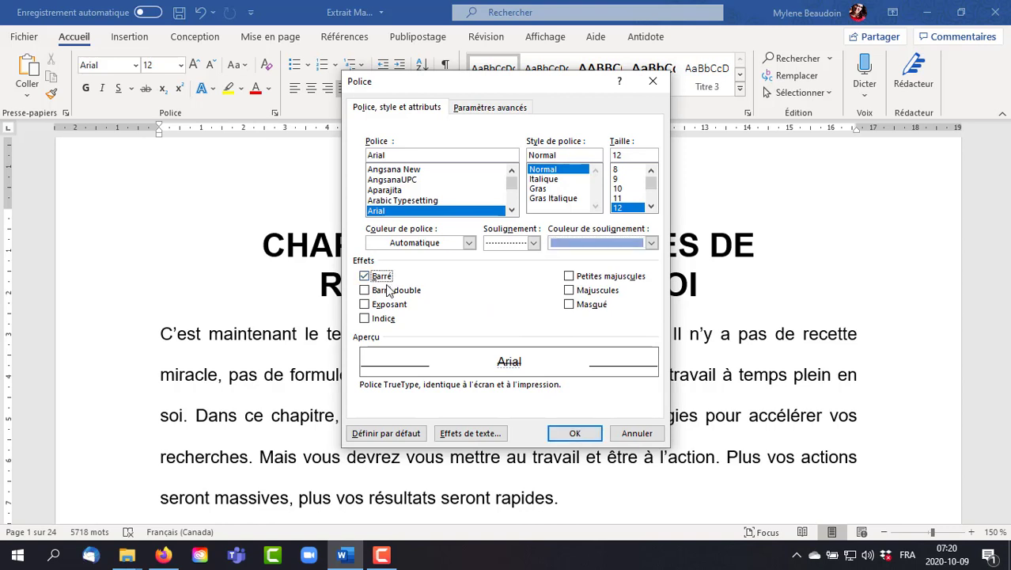
left_click(389, 294)
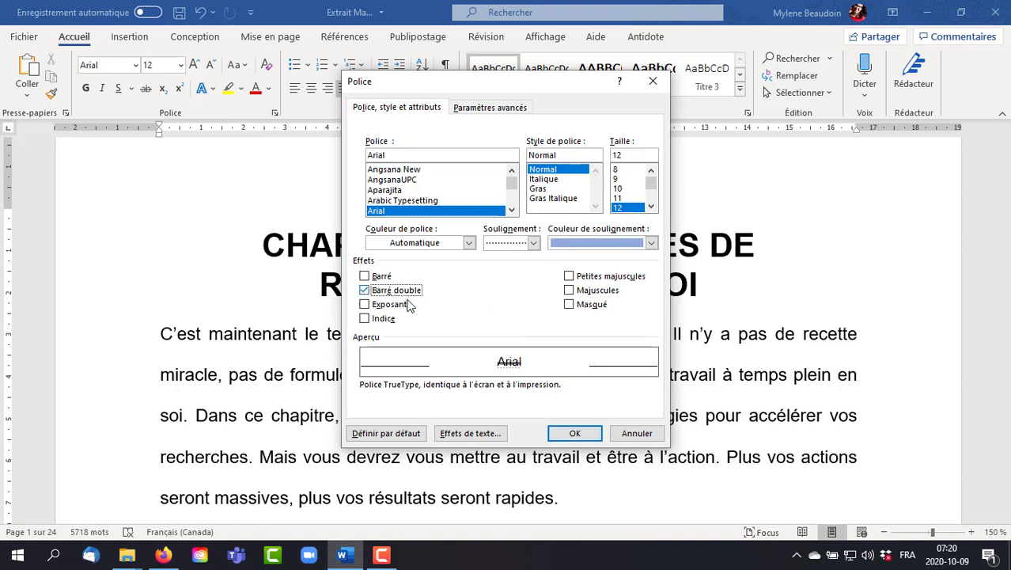
left_click(391, 307)
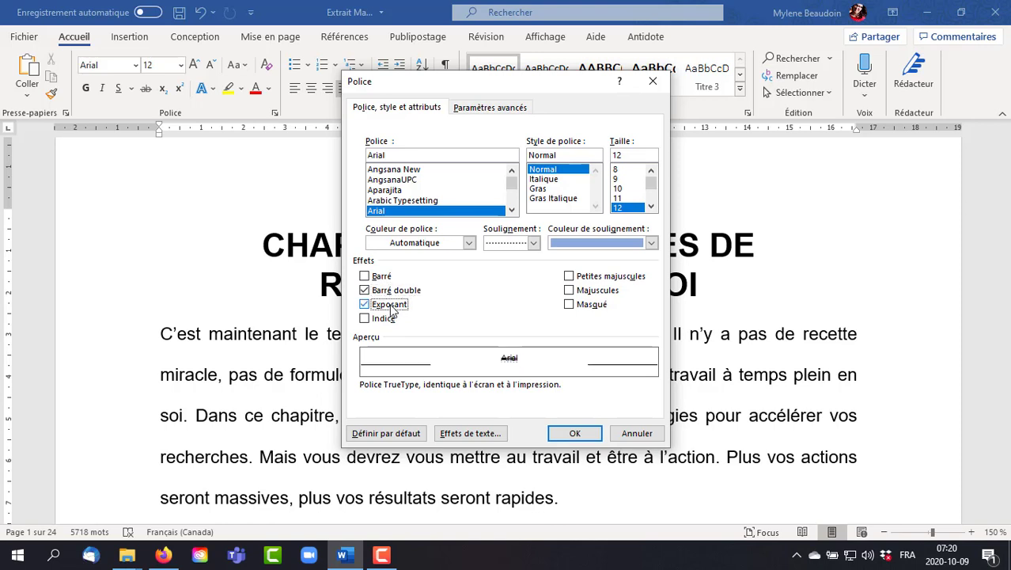
left_click(390, 290)
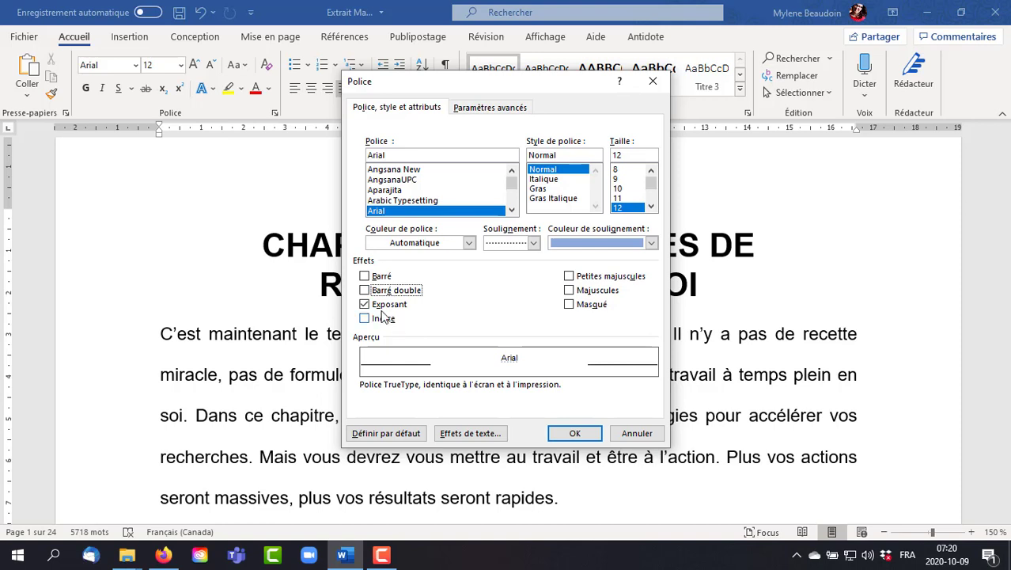
left_click(383, 307)
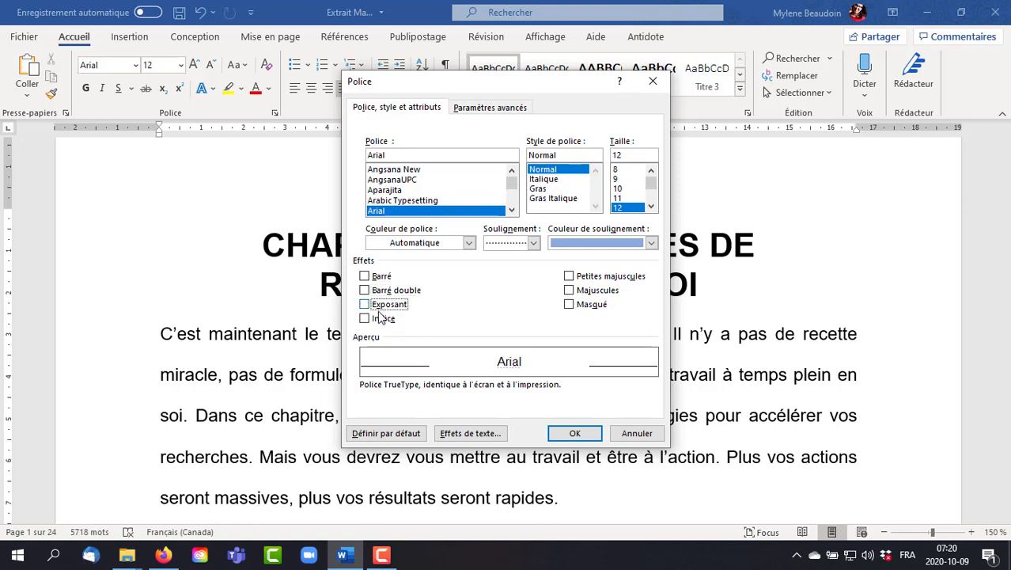
left_click(379, 319)
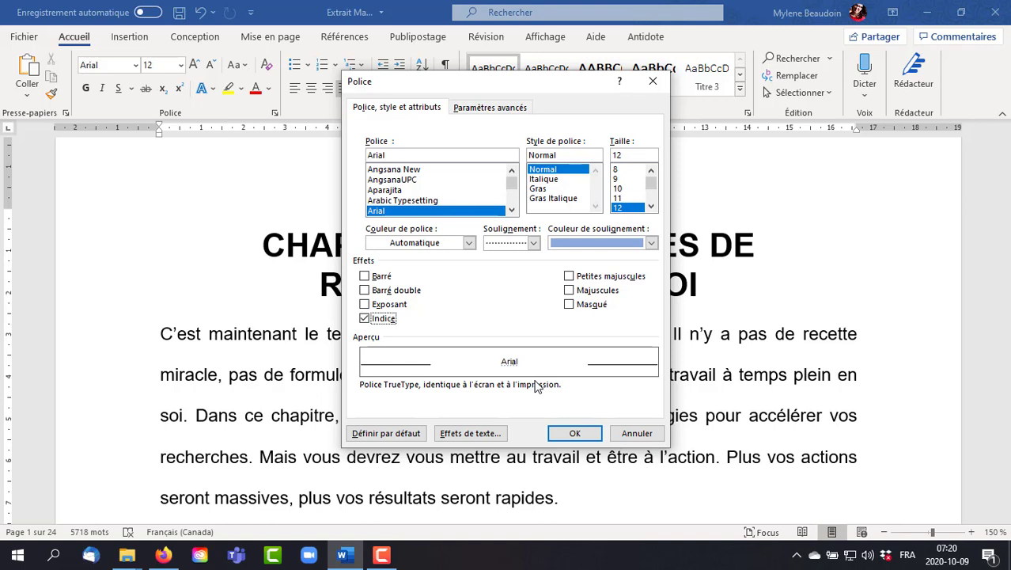
left_click(365, 319)
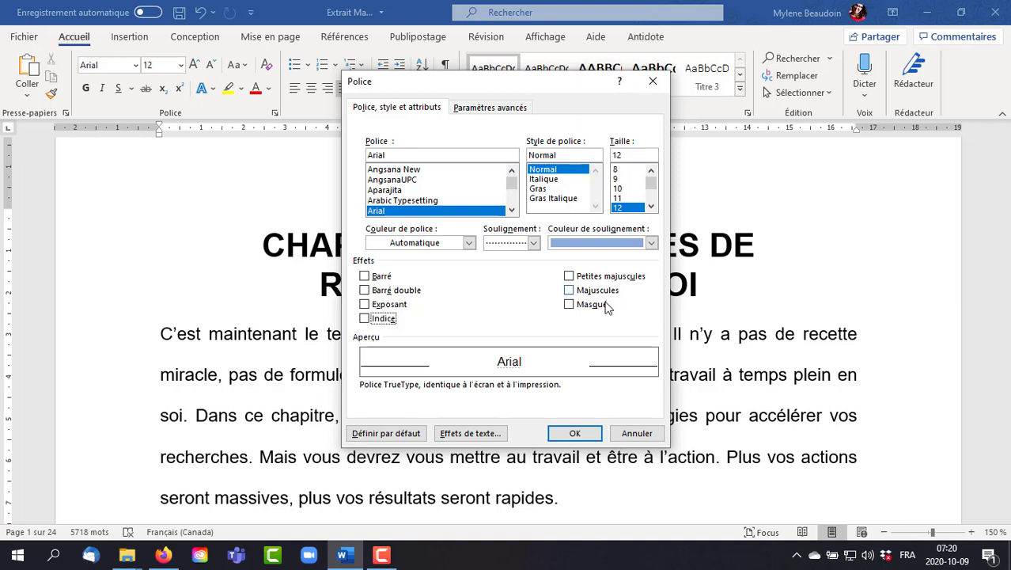
- Preview the Petites majuscules and Majuscules effects in turn, clearing each one, and tick Masqué
left_click(595, 279)
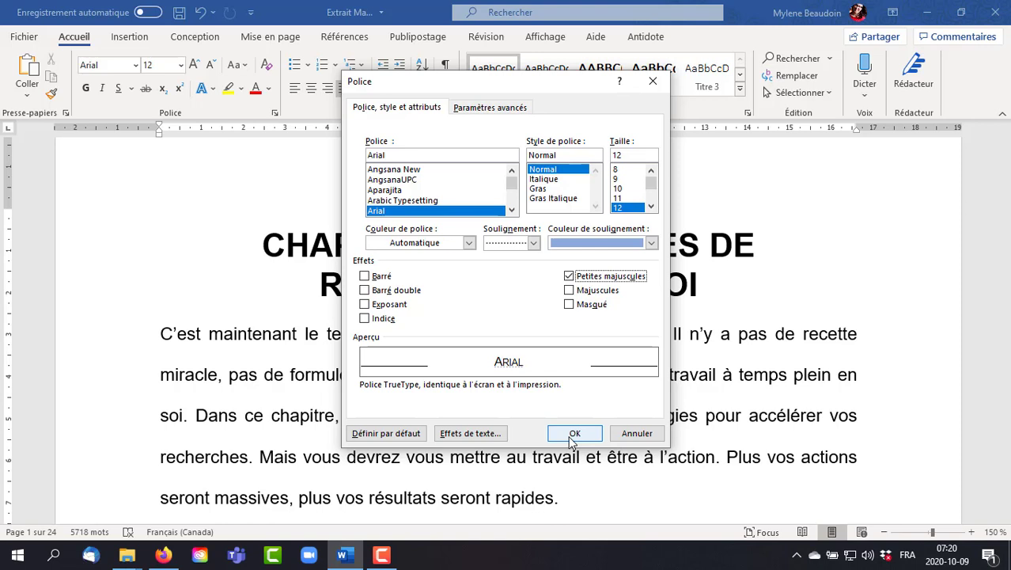
left_click(569, 276)
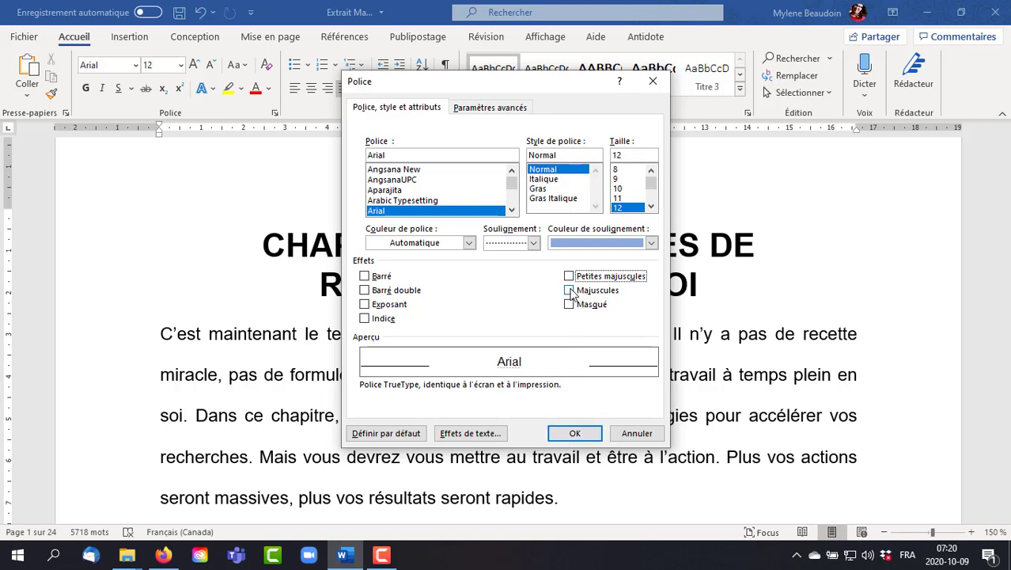
left_click(570, 291)
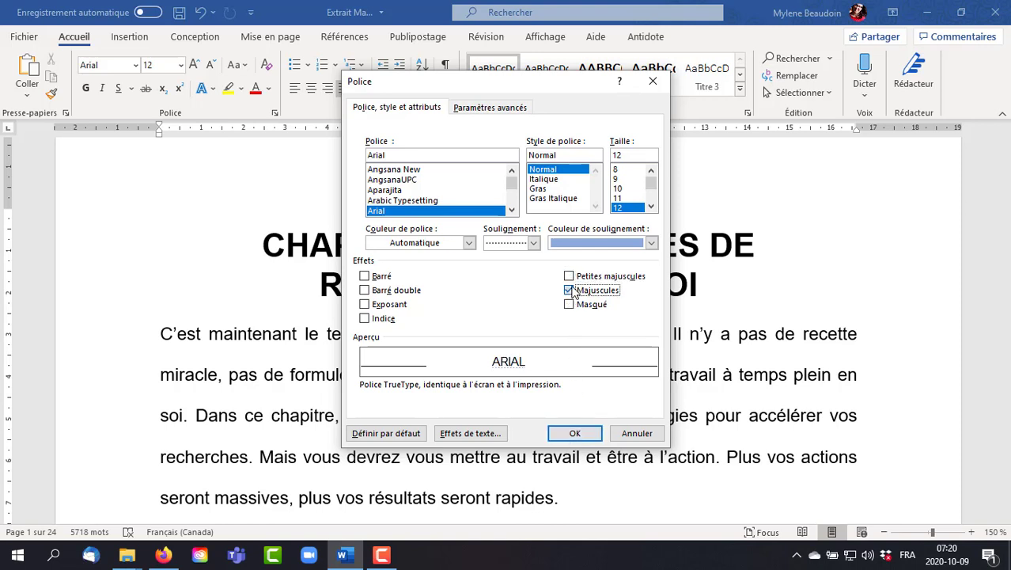
left_click(570, 290)
left_click(569, 304)
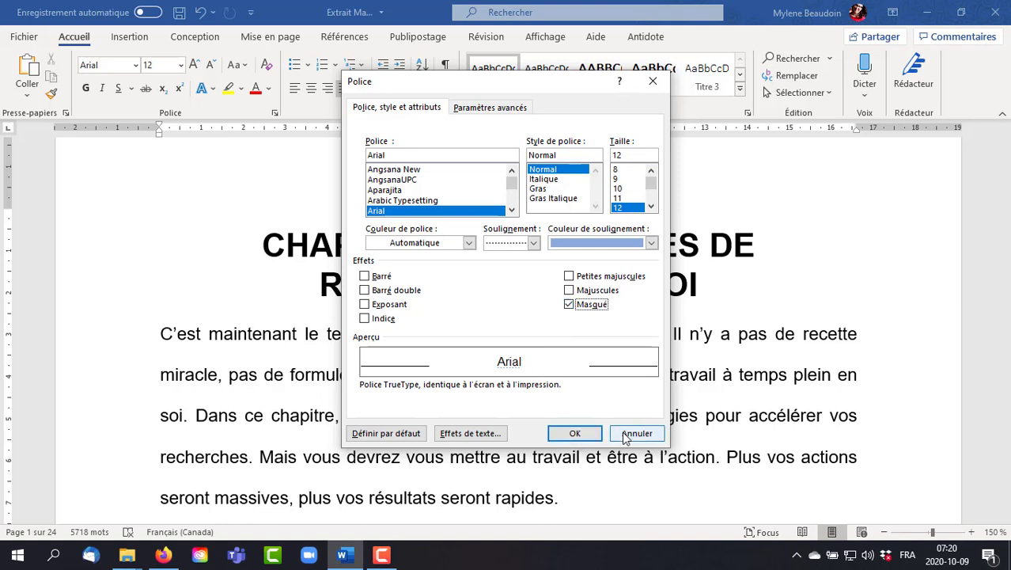
- Examine the character spacing choices in the advanced font settings and close the font settings without applying anything
left_click(497, 107)
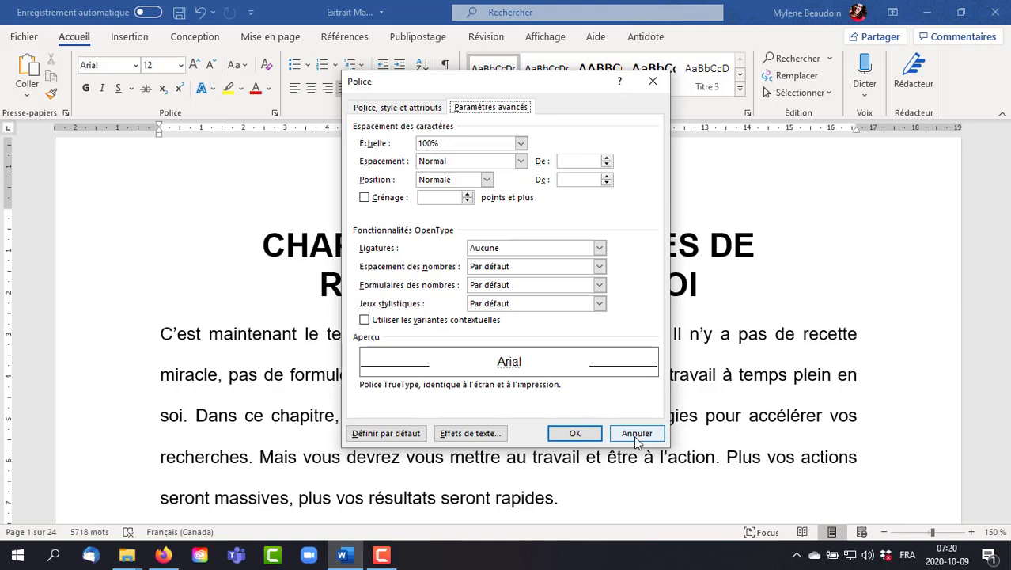
left_click(521, 161)
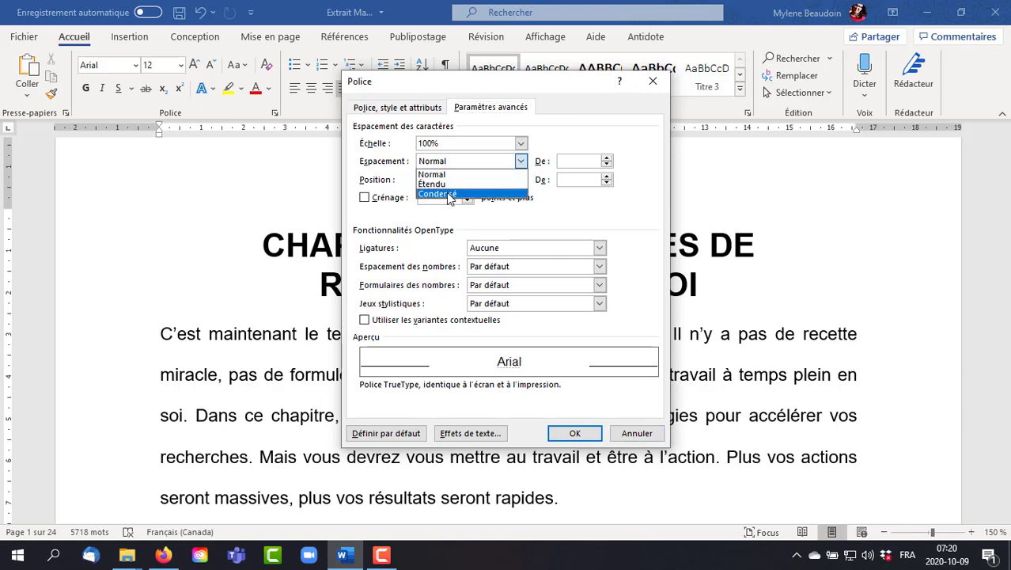
left_click(644, 434)
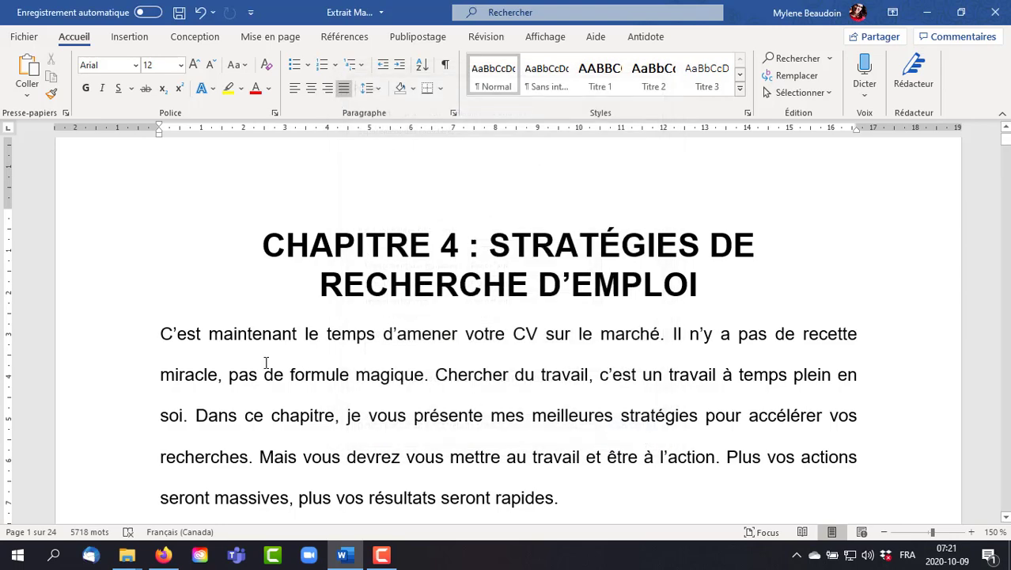
- Select the first two sentences of the opening paragraph, preview Étendu and Condensé character spacing in the advanced font settings, and restore Normal
left_click_drag(175, 342, 427, 377)
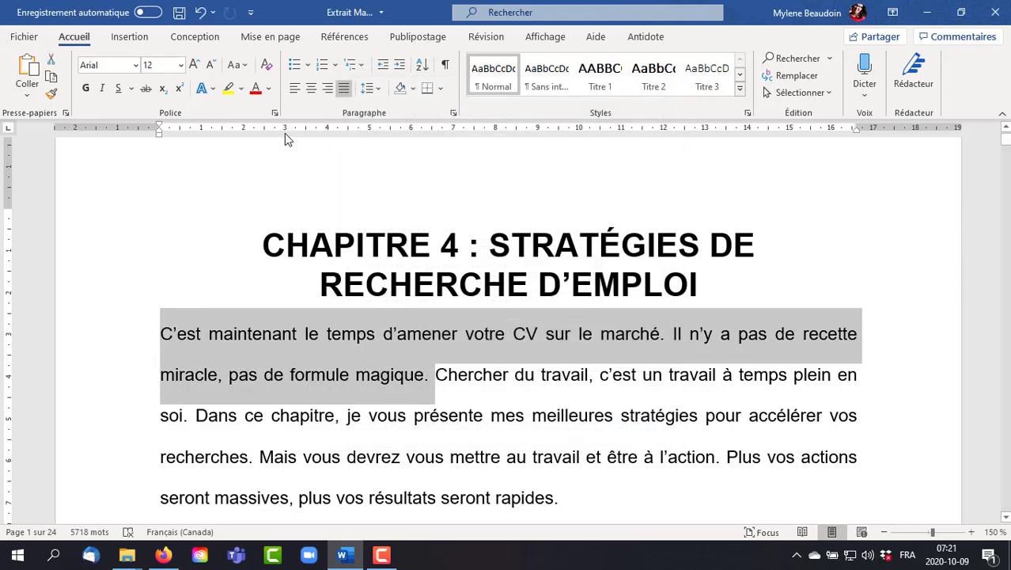
left_click(275, 112)
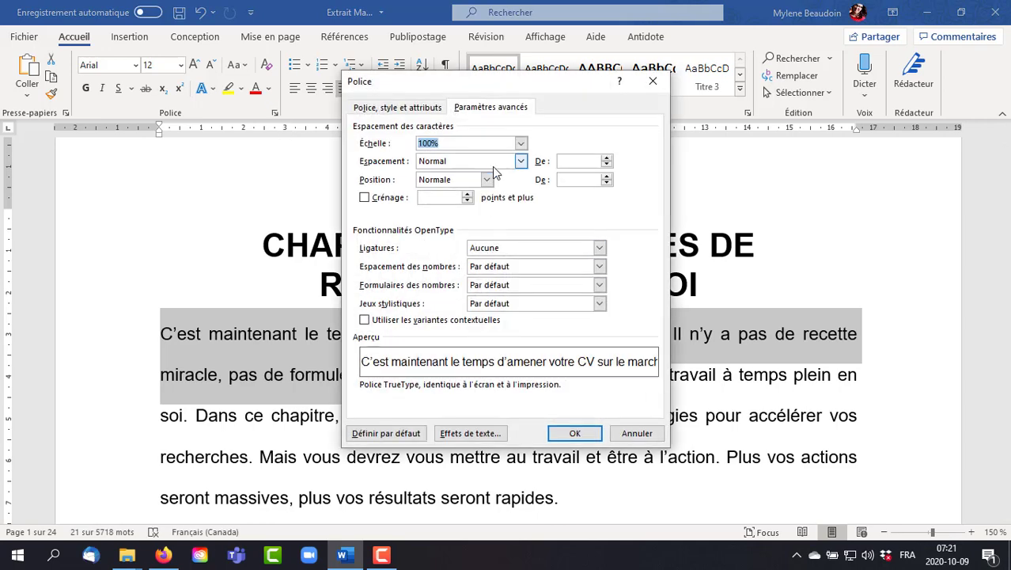
left_click(507, 162)
left_click(503, 183)
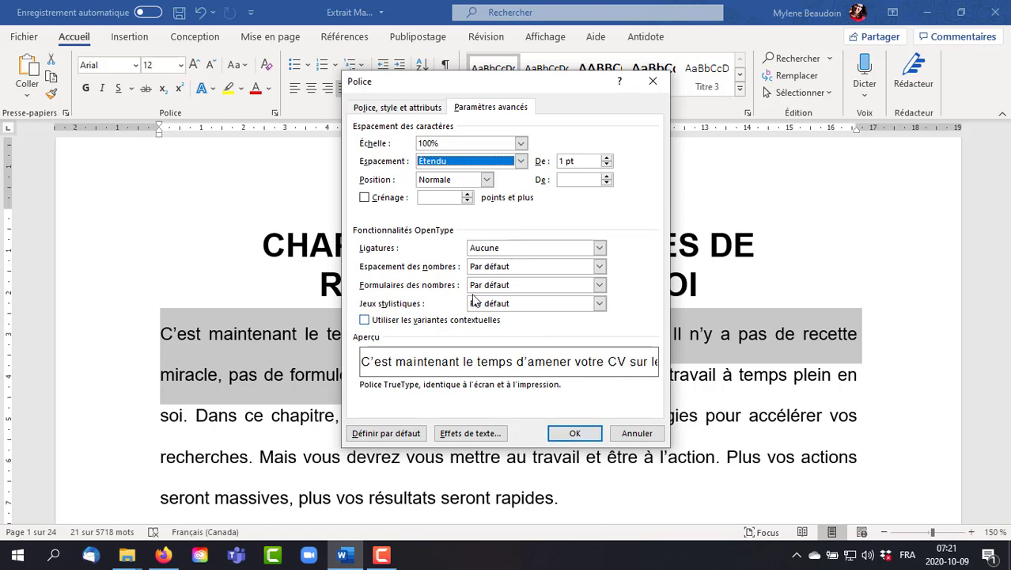
left_click(521, 161)
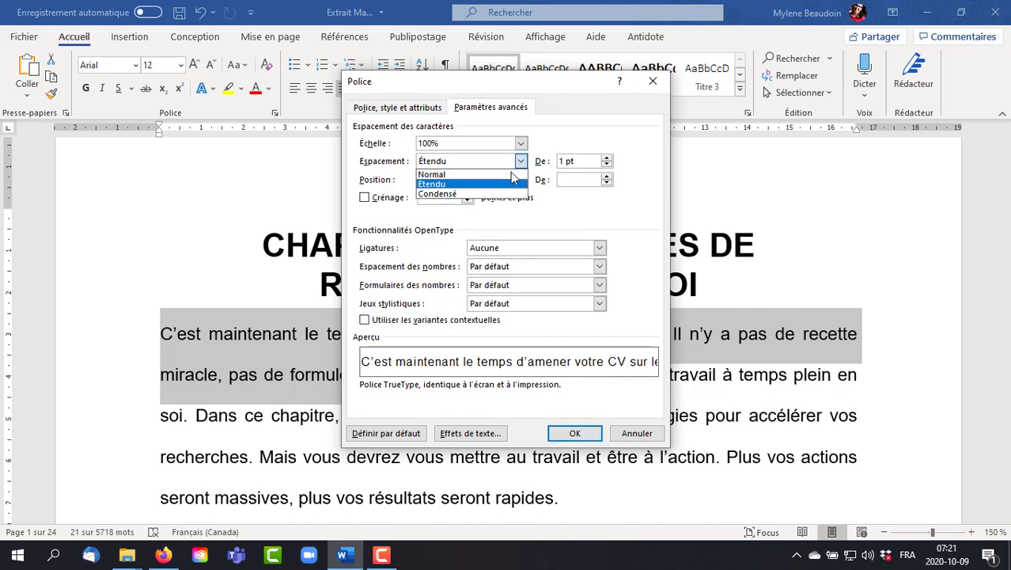
left_click(443, 194)
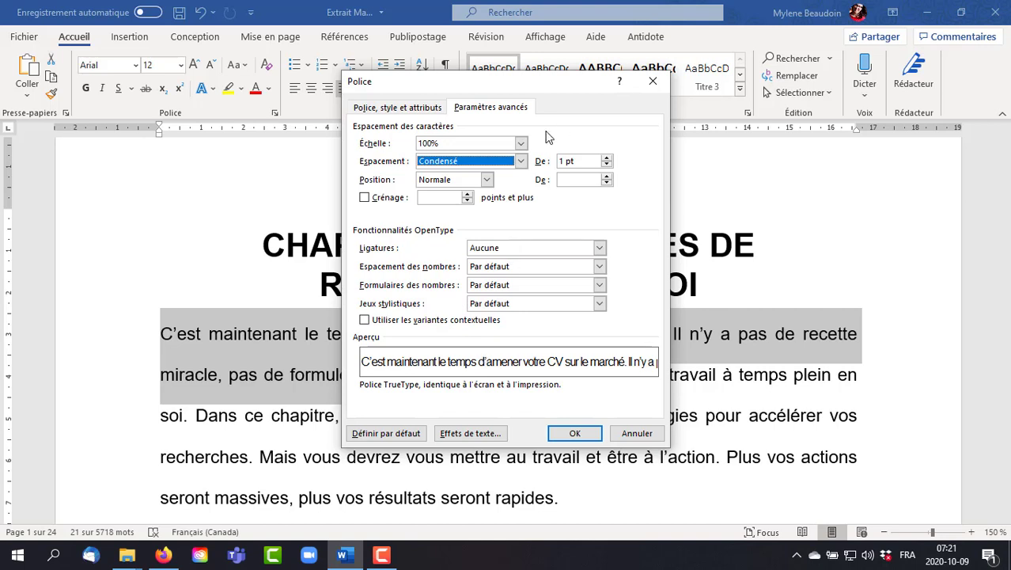
left_click(521, 162)
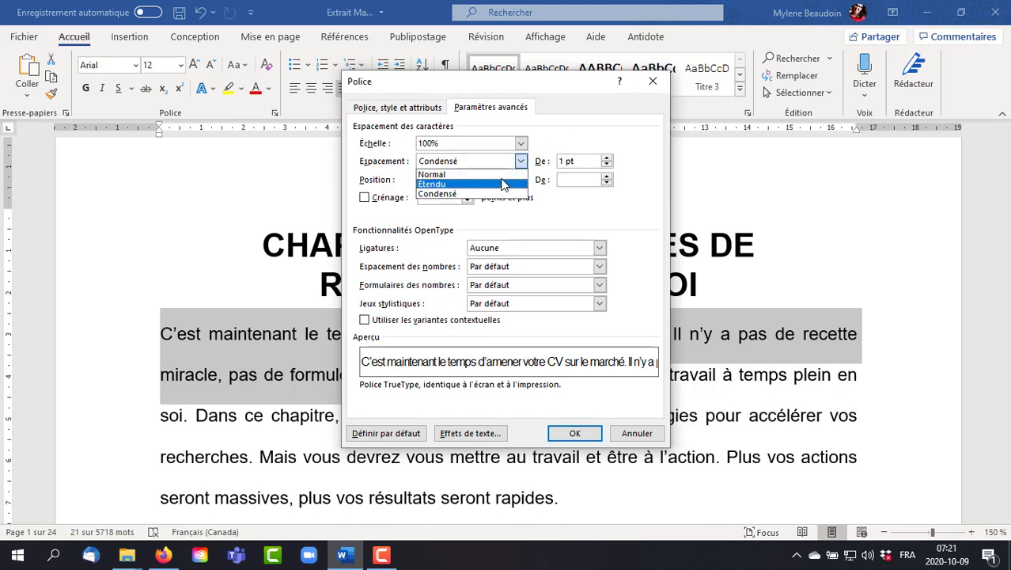
left_click(502, 174)
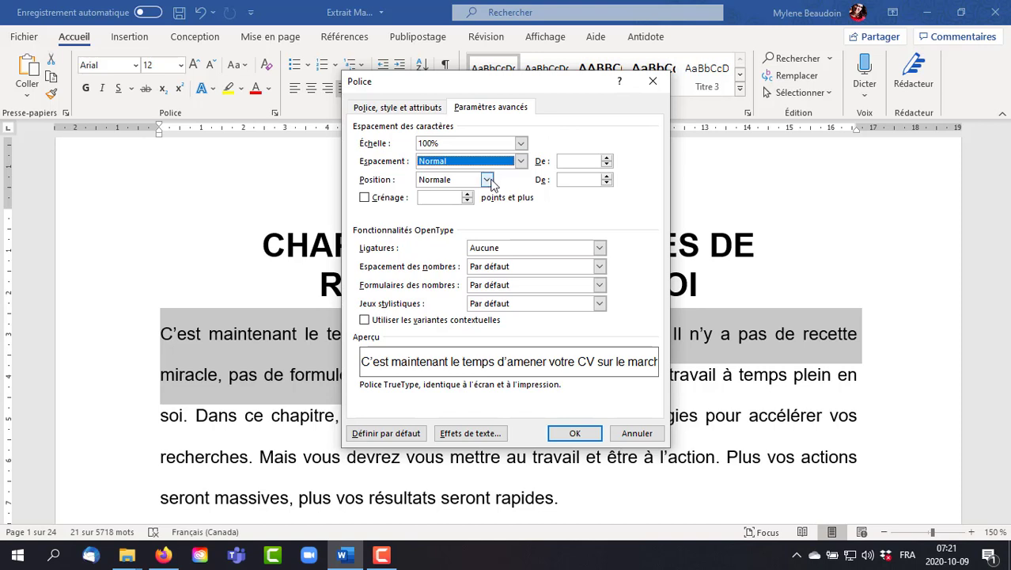
- Preview the Décalage haut and Décalage bas character positions, restore Normale, and close the font settings without applying anything
left_click(488, 180)
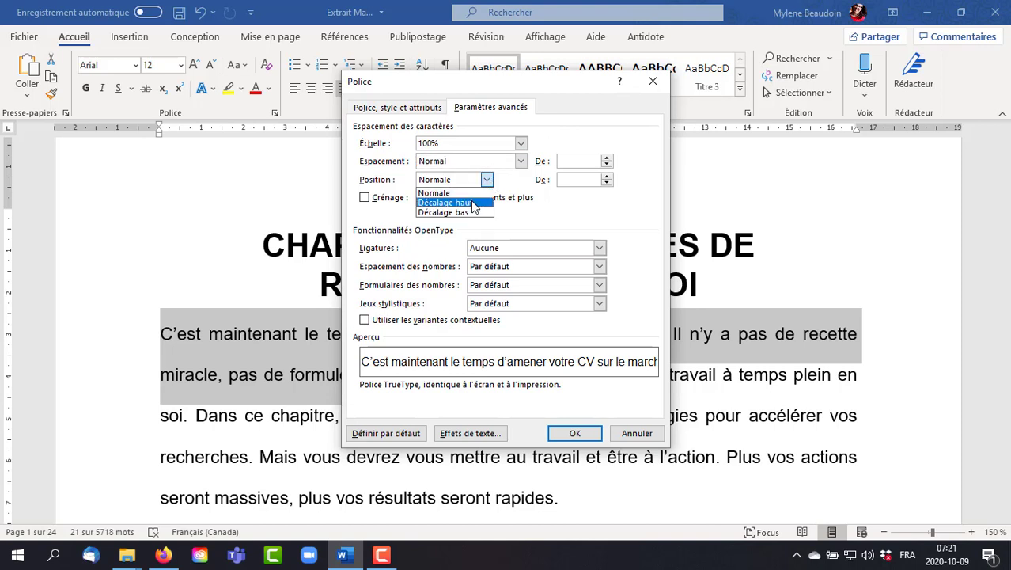
left_click(472, 203)
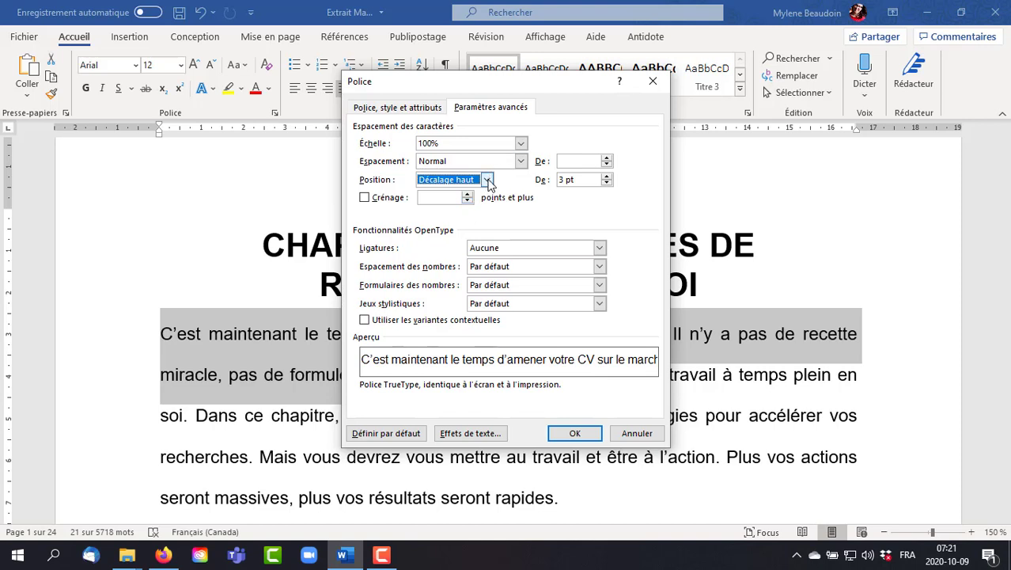
left_click(488, 180)
left_click(477, 215)
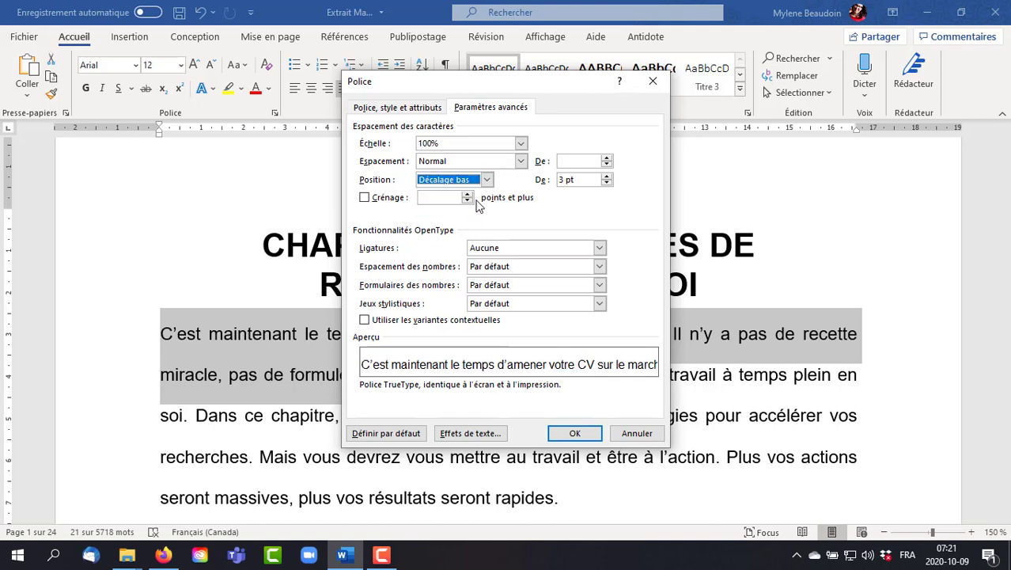
left_click(488, 181)
left_click(477, 190)
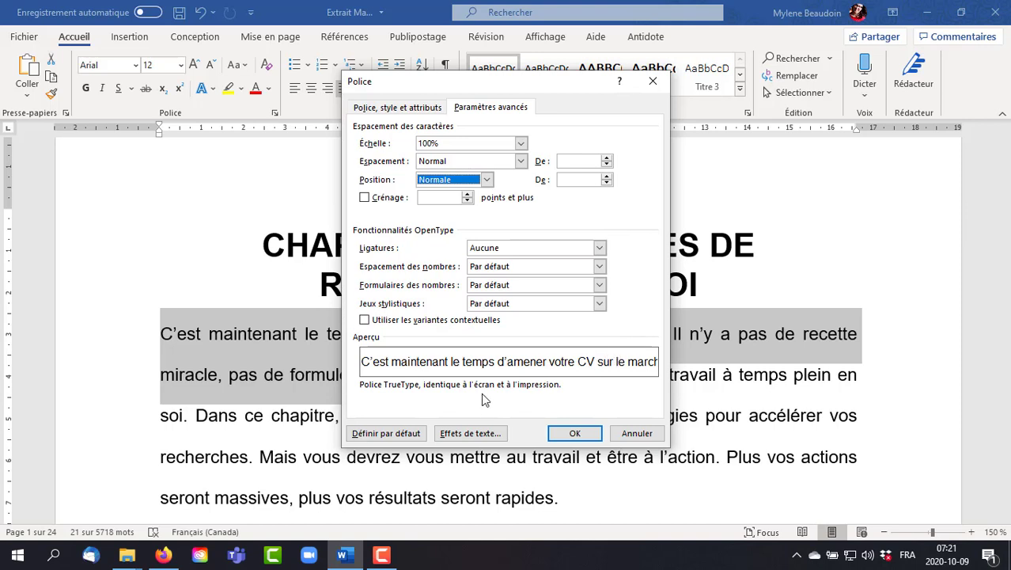
left_click(407, 108)
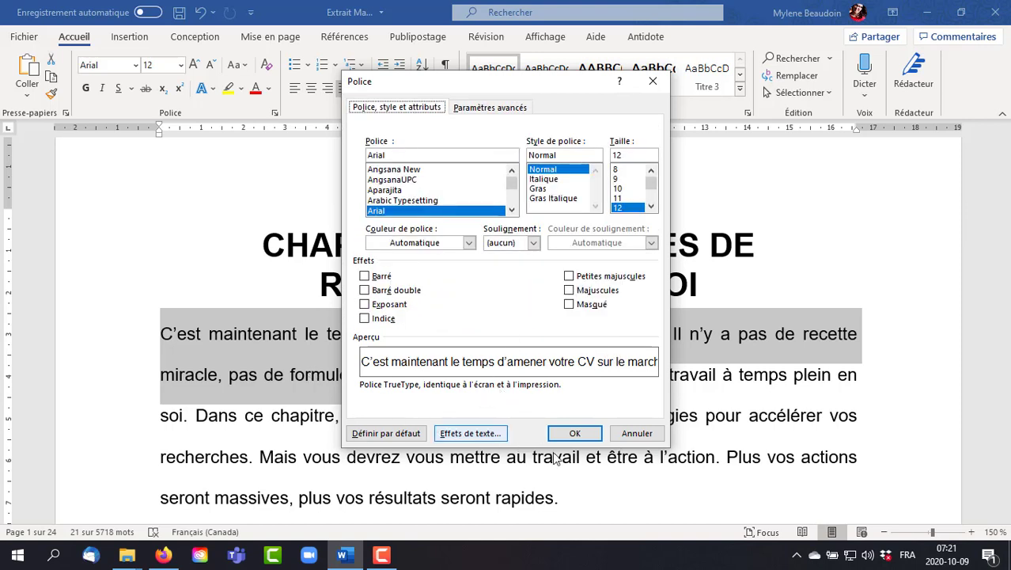
left_click(643, 438)
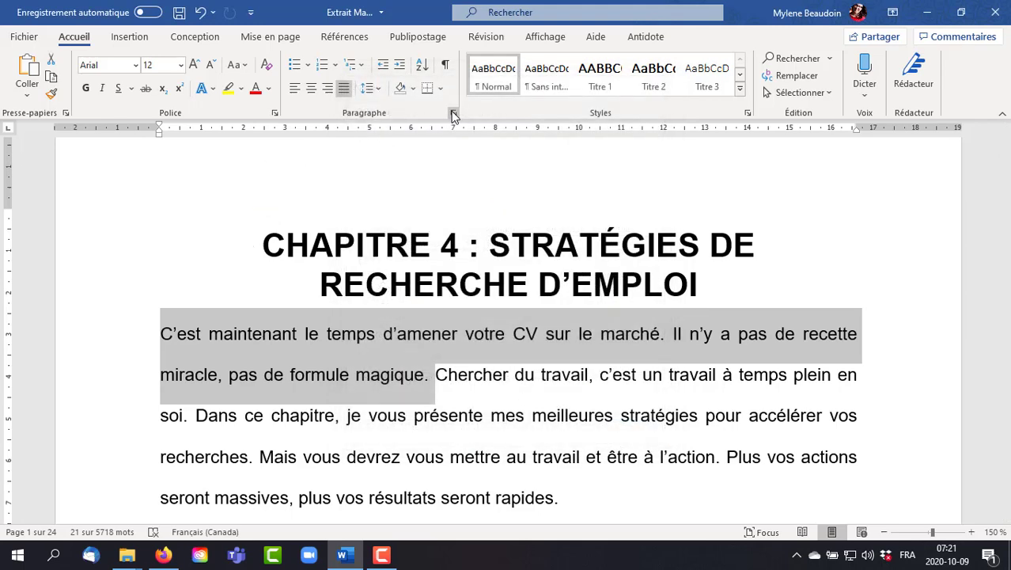
- Try a bulleted list and a numbered list on the opening paragraph, removing each one after viewing it
left_click(295, 65)
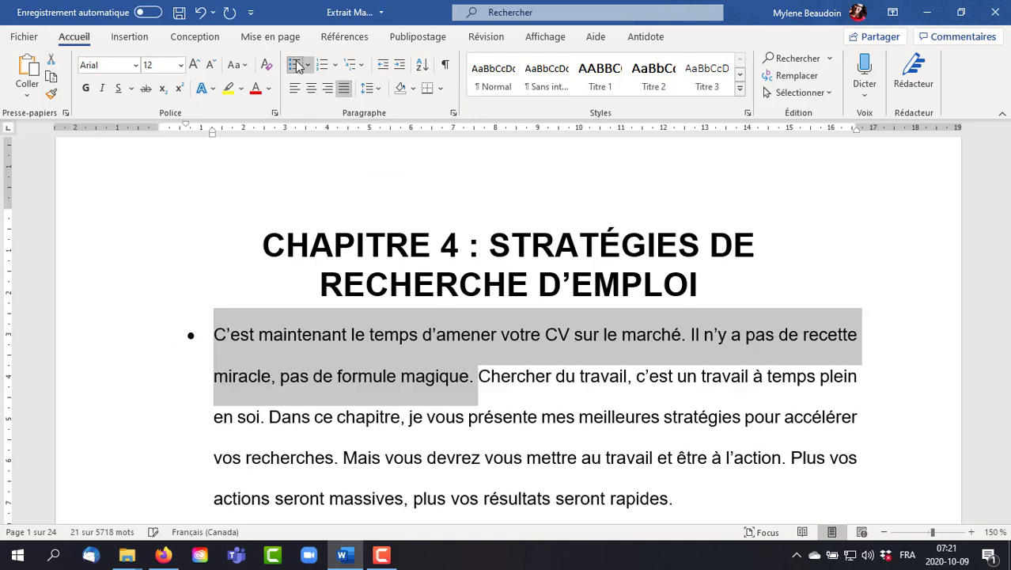
left_click(295, 65)
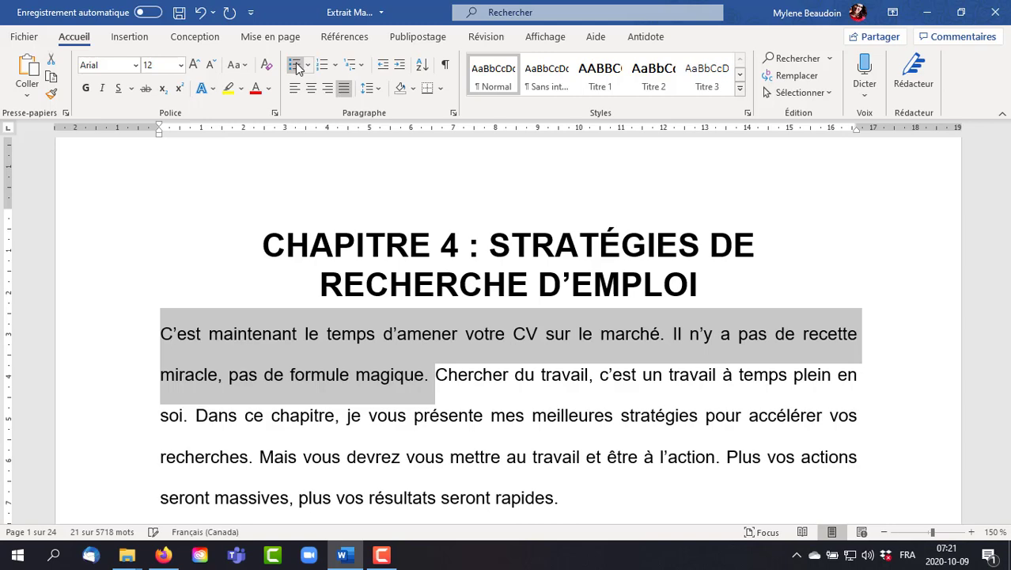
left_click(322, 67)
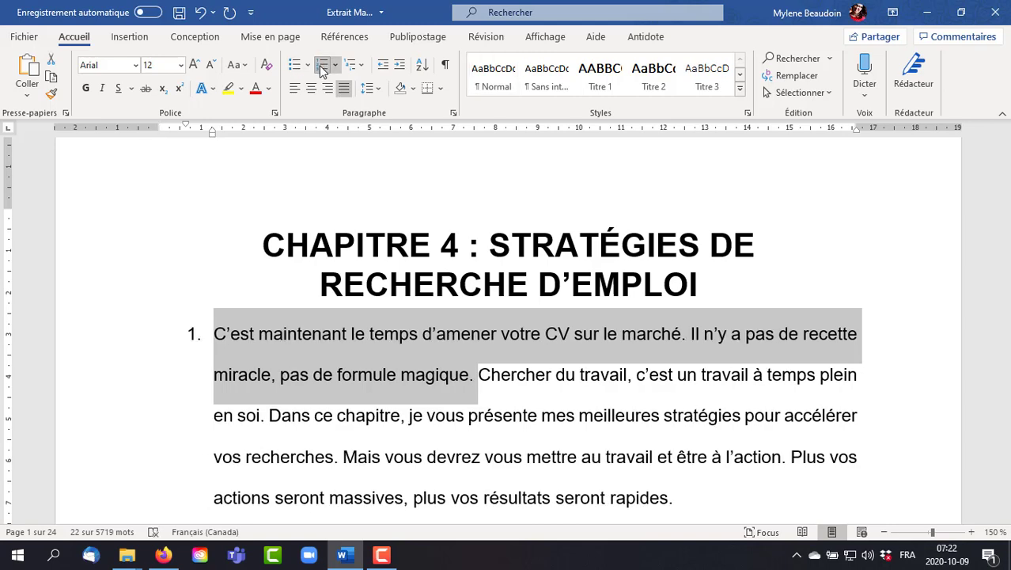
left_click(321, 70)
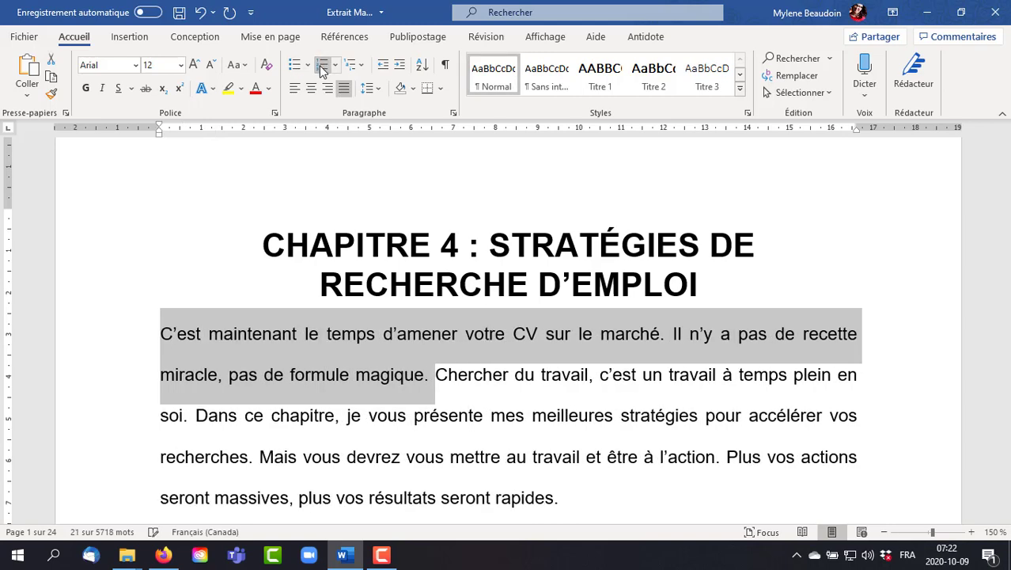
- Examine the available multilevel list formats and the options for defining new ones, and close the list library without applying any
left_click(364, 64)
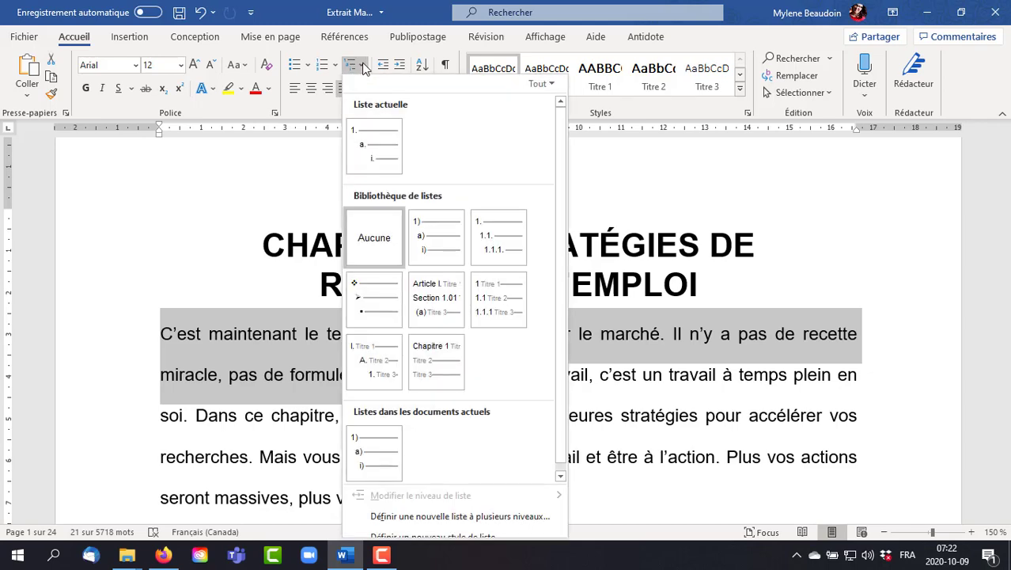
mouse_move(513, 230)
mouse_move(427, 305)
mouse_move(382, 464)
scroll(509, 454, "down", 1)
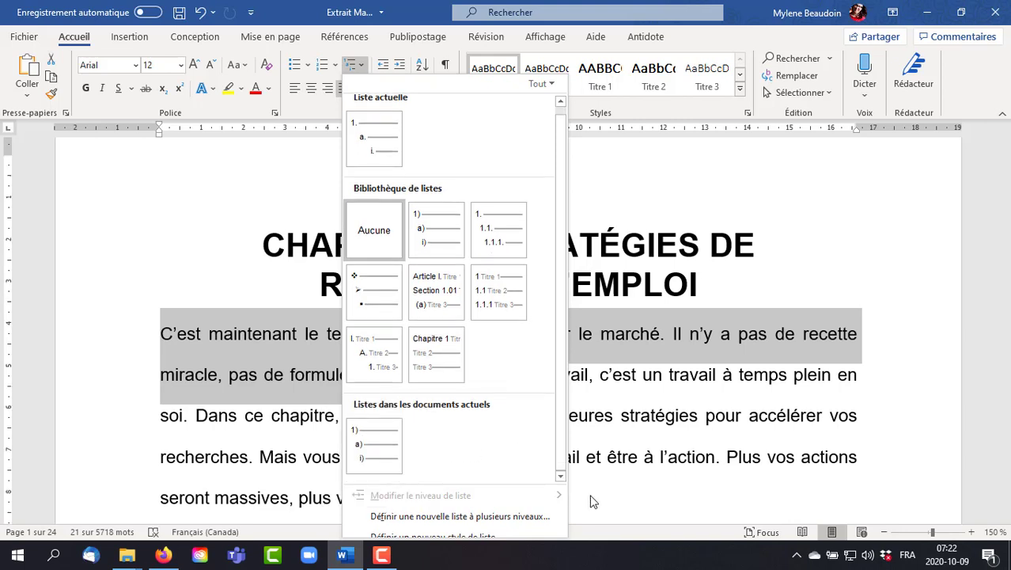
scroll(594, 502, "down", 1)
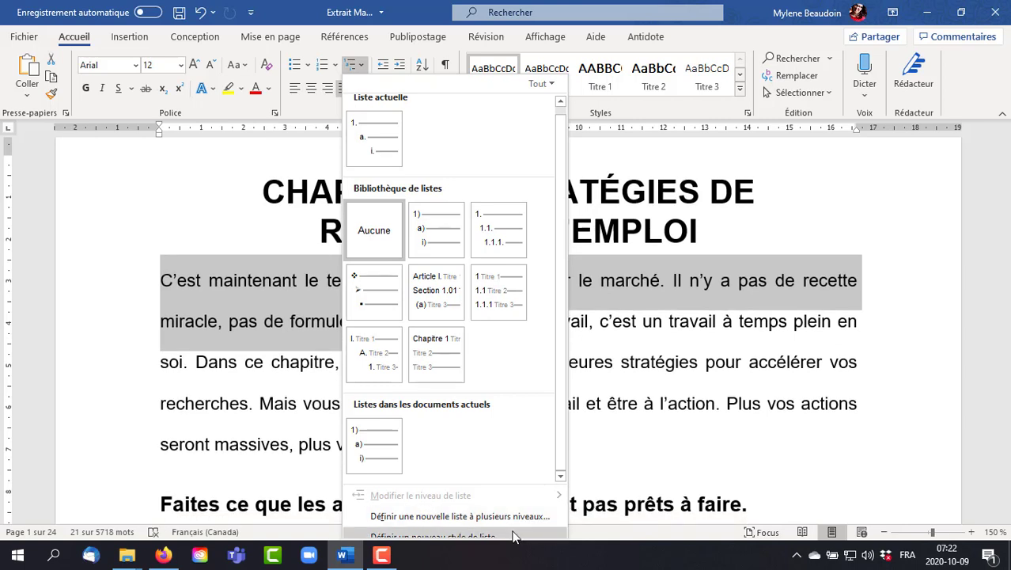
left_click(771, 394)
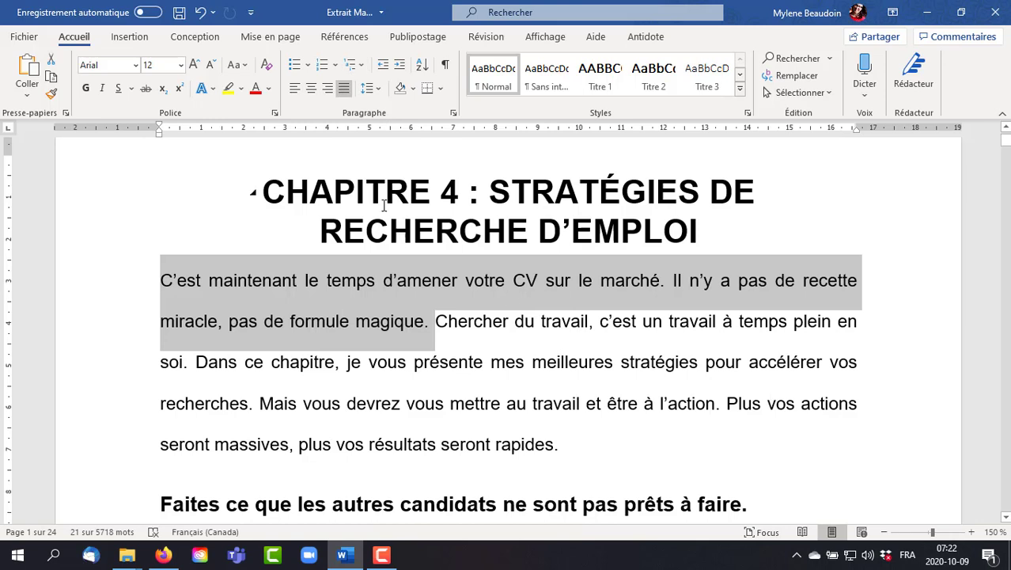
- Try increasing the opening paragraph's indent by four levels, and decrease it back to the margin
left_click(401, 68)
left_click(401, 68)
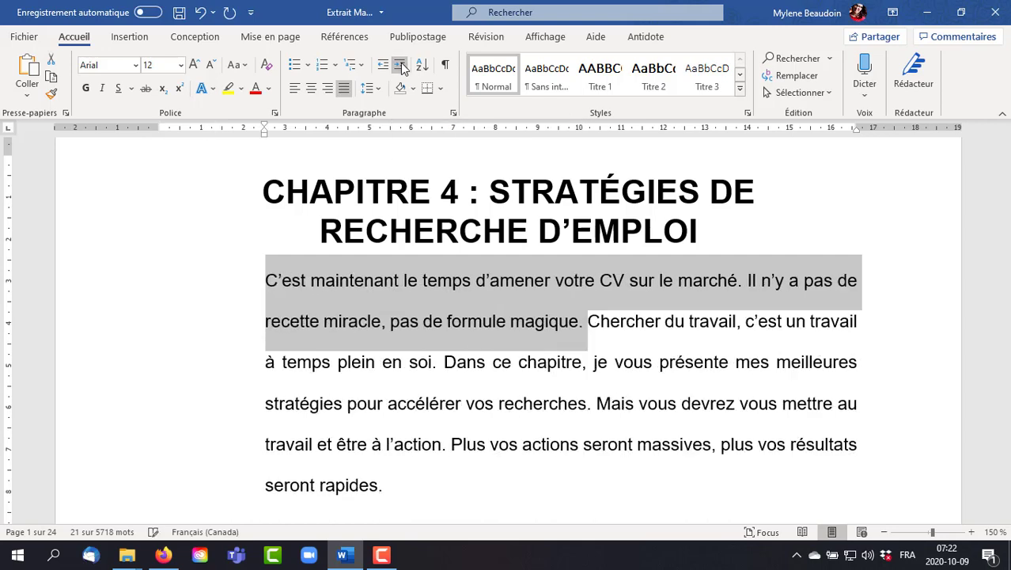
left_click(402, 68)
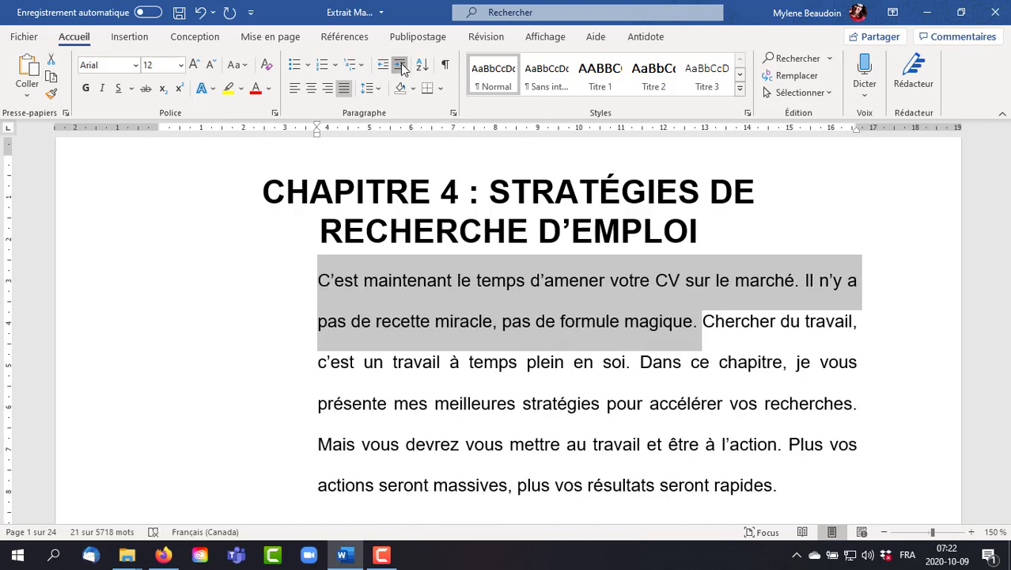
left_click(401, 68)
left_click(382, 68)
left_click(382, 68)
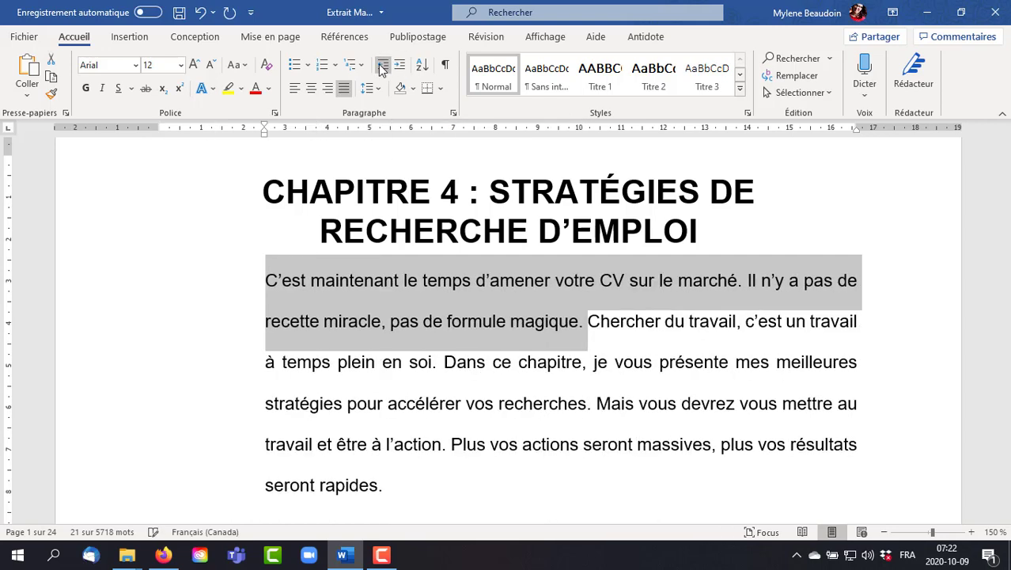
left_click(382, 68)
left_click(383, 68)
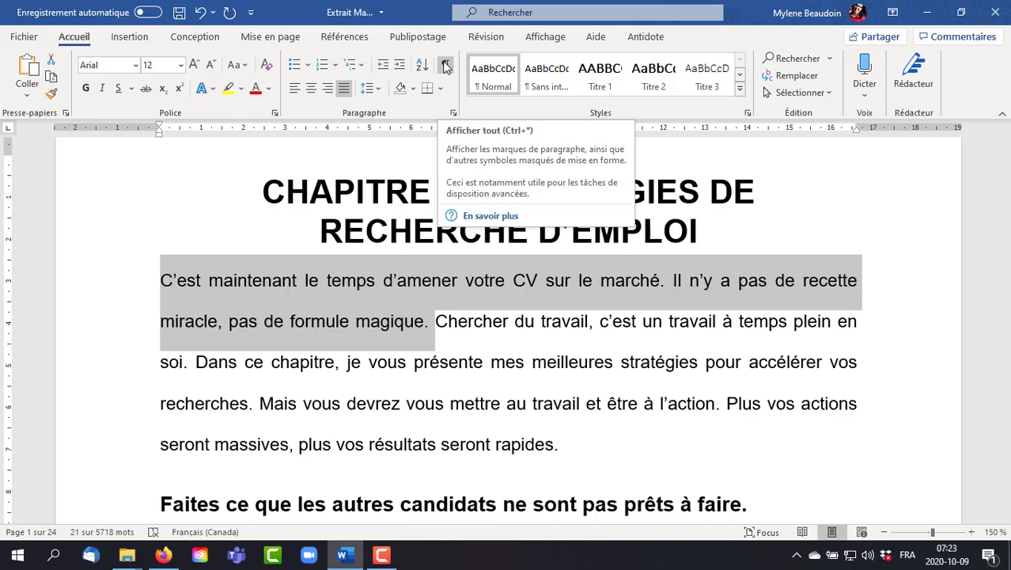
- Show the paragraph marks and hidden formatting symbols, examine them across the first pages of the chapter, and hide them again
left_click(446, 66)
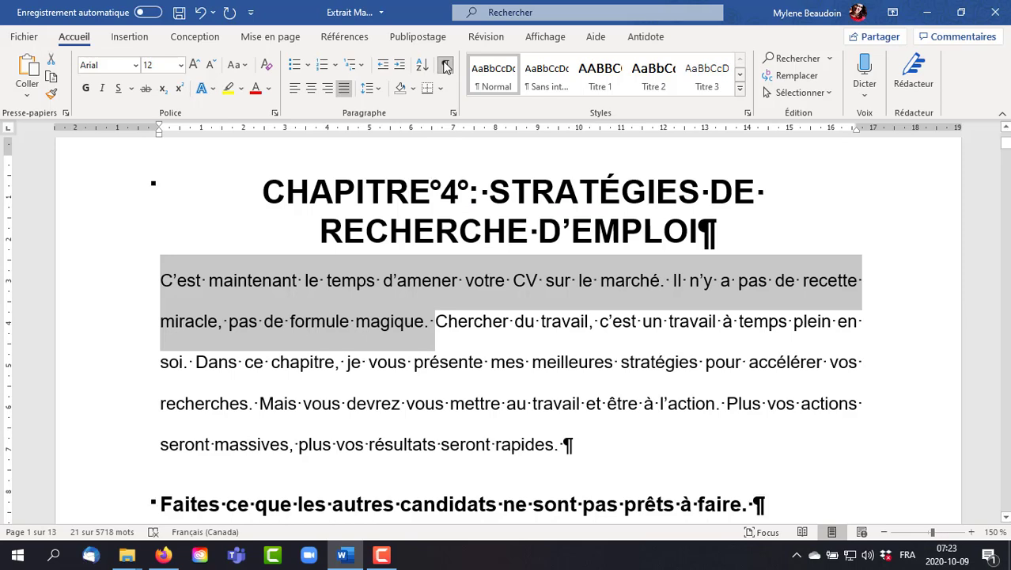
scroll(751, 302, "down", 3)
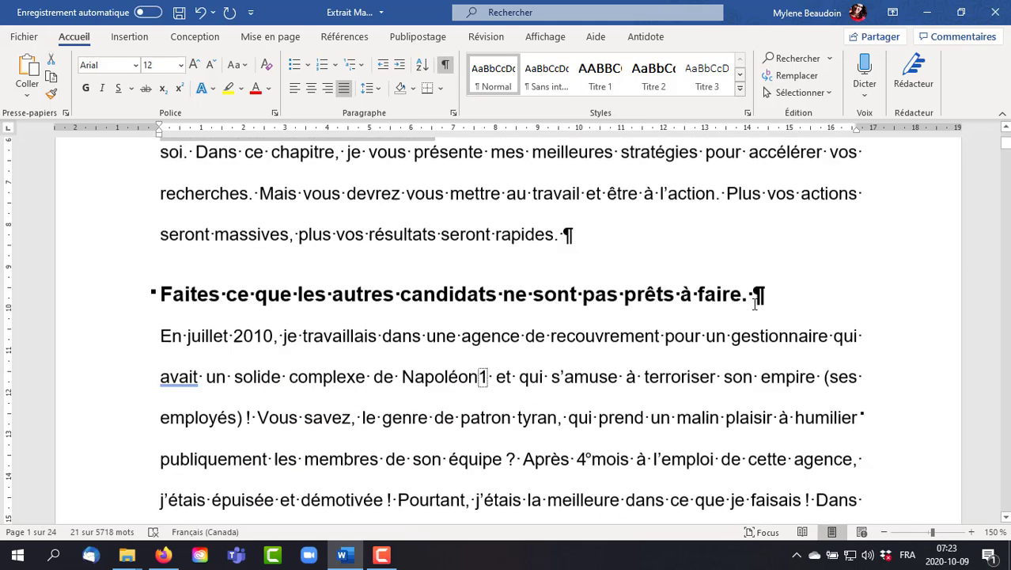
scroll(754, 304, "down", 2)
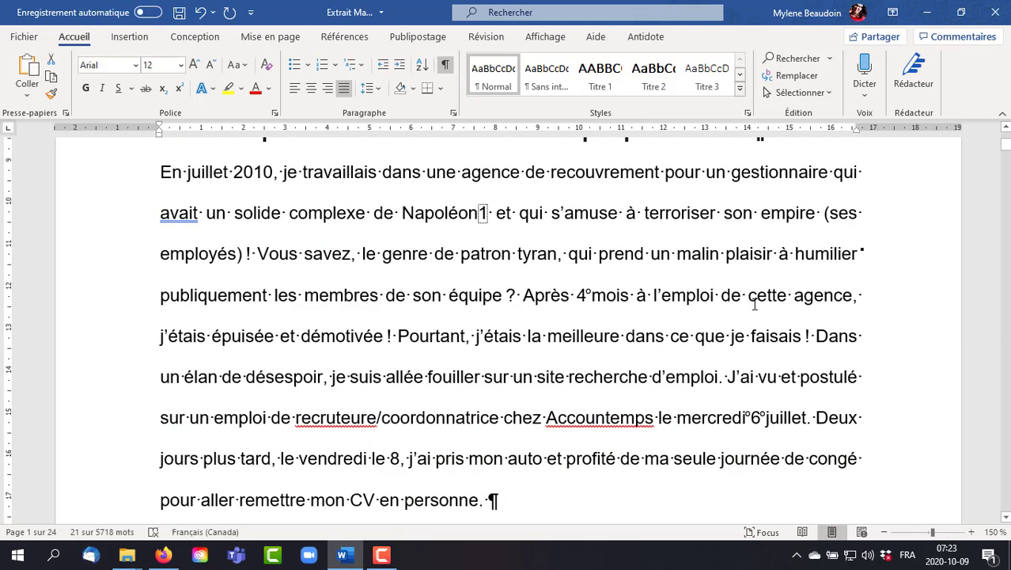
scroll(754, 304, "down", 1)
scroll(754, 304, "down", 2)
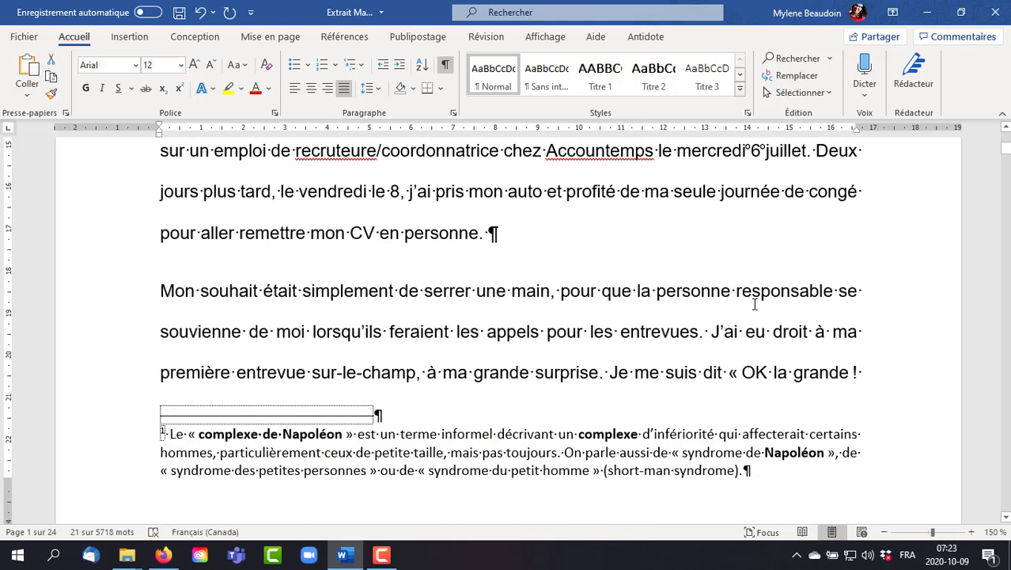
scroll(754, 304, "down", 5)
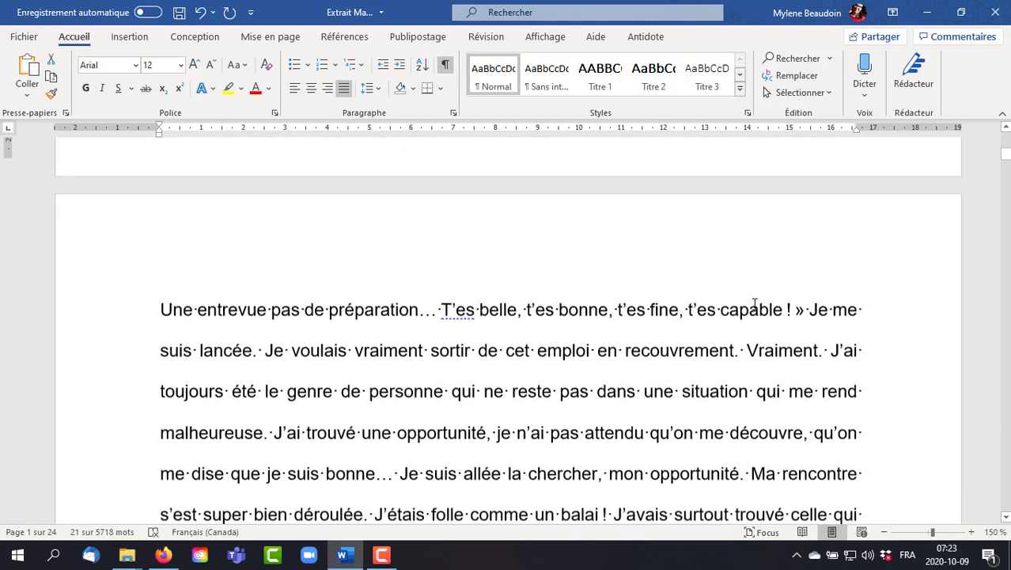
scroll(750, 304, "up", 6)
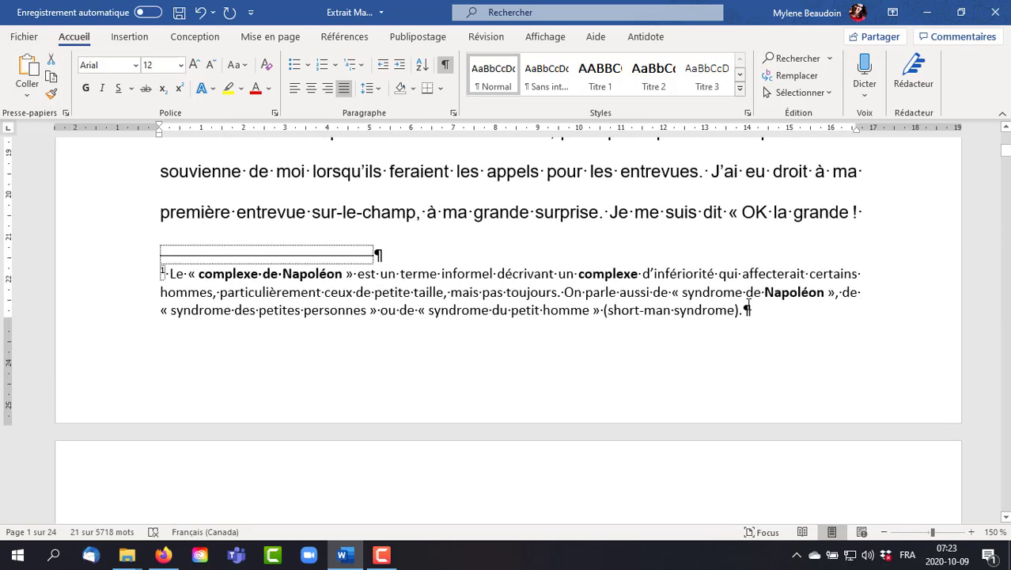
scroll(747, 304, "up", 8)
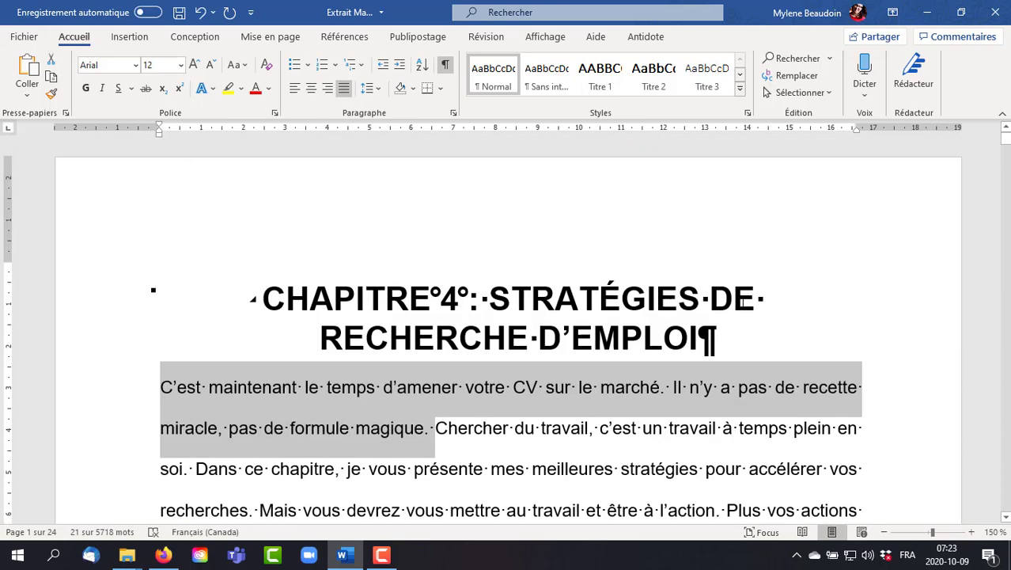
left_click(445, 64)
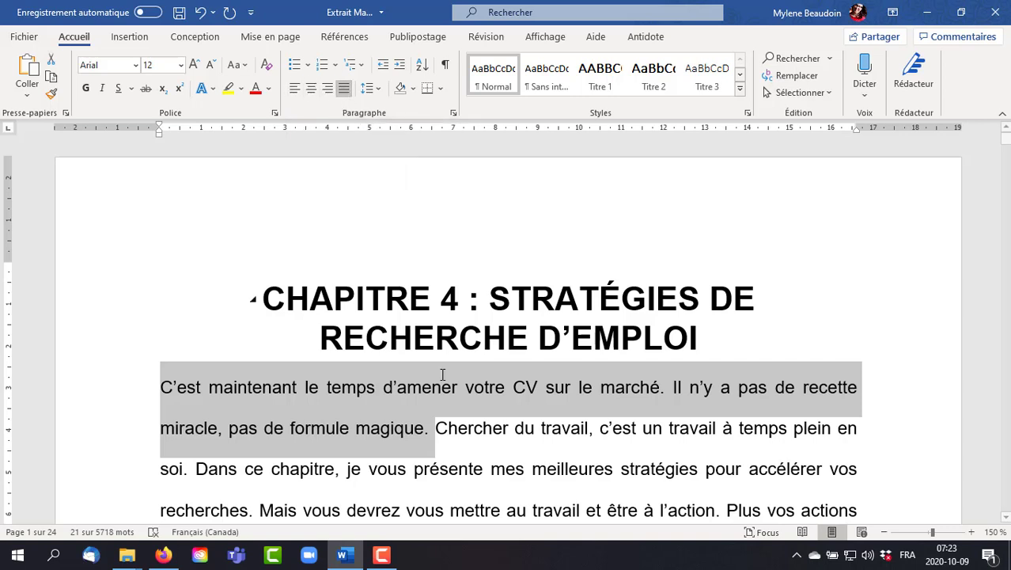
- Try left and right alignment on the chapter title, and return it to centred
left_click(508, 423)
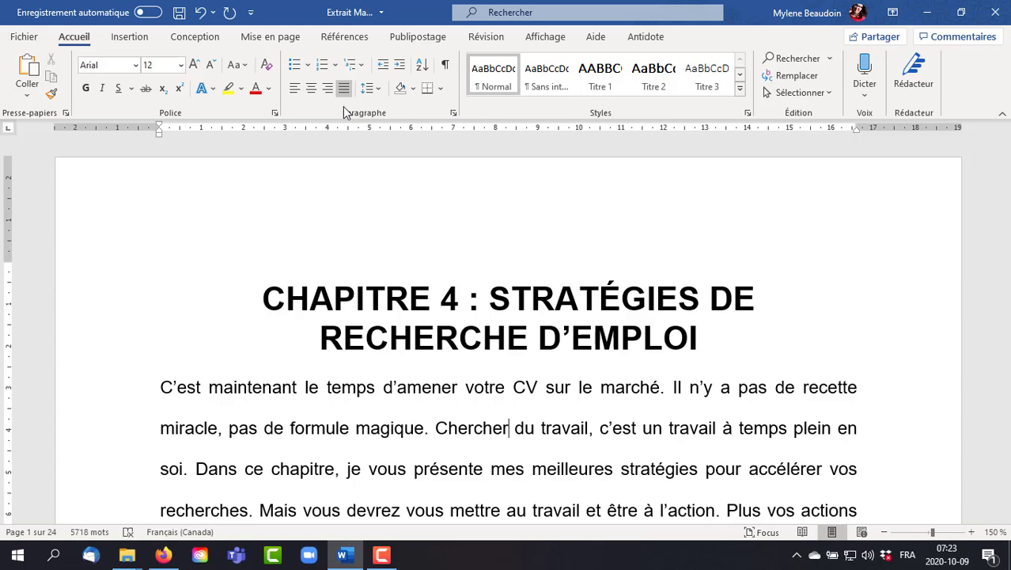
left_click(699, 323)
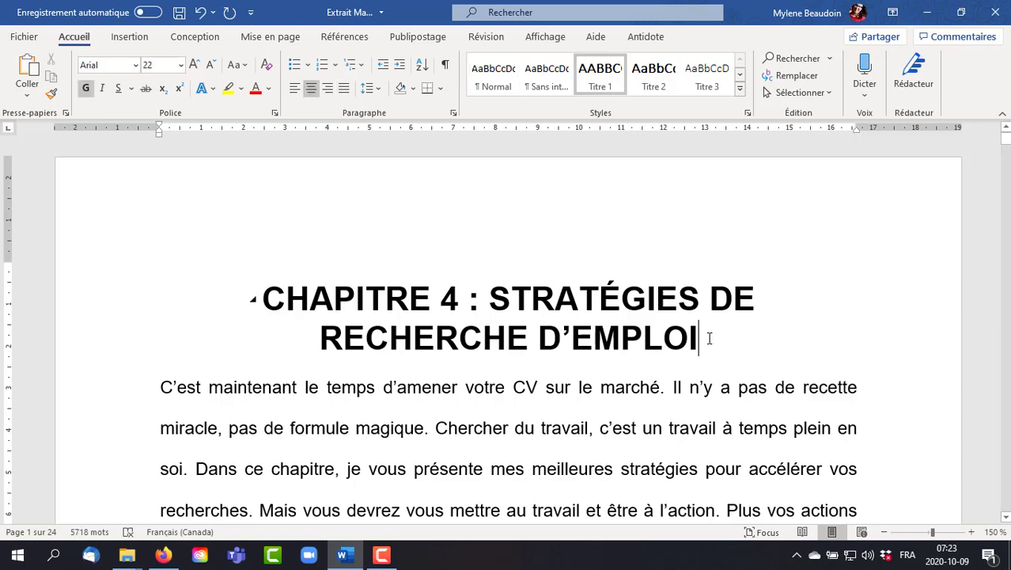
triple_click(701, 325)
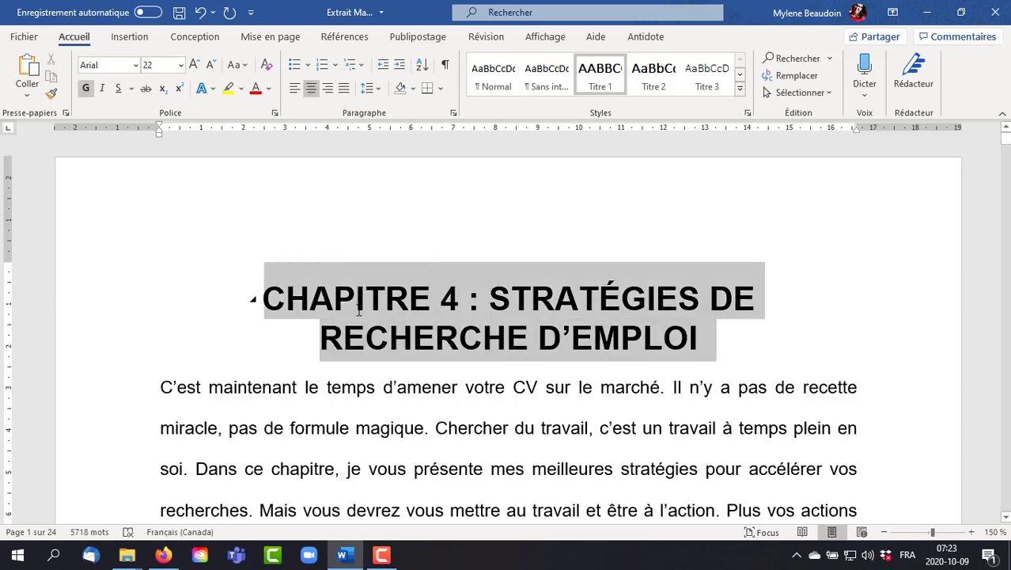
left_click(293, 89)
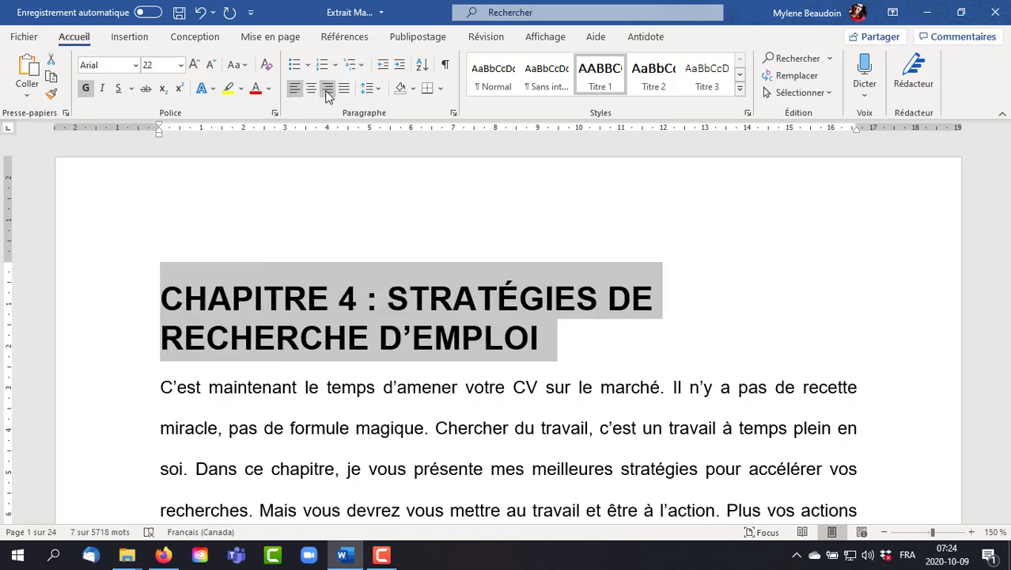
left_click(326, 91)
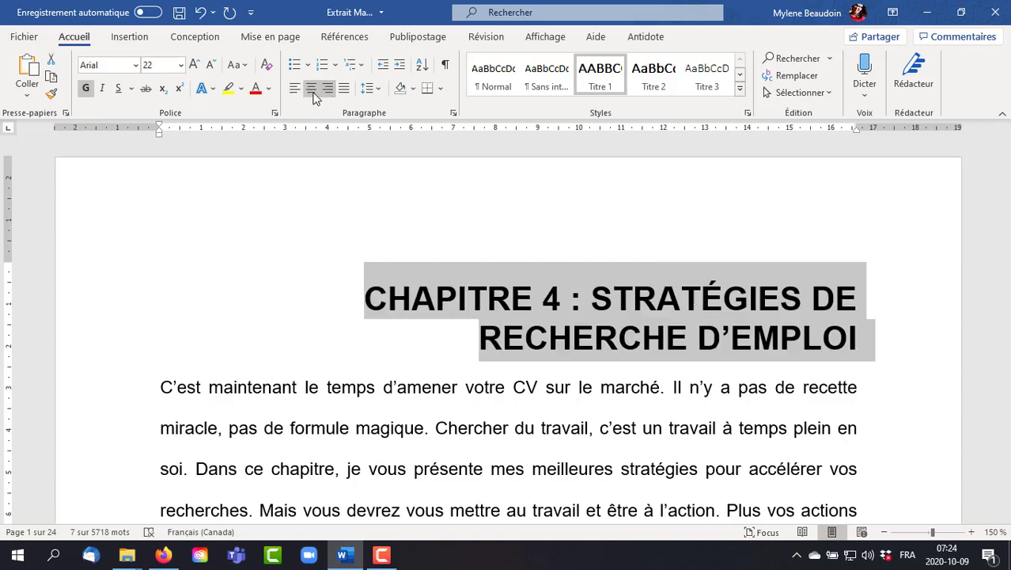
left_click(311, 93)
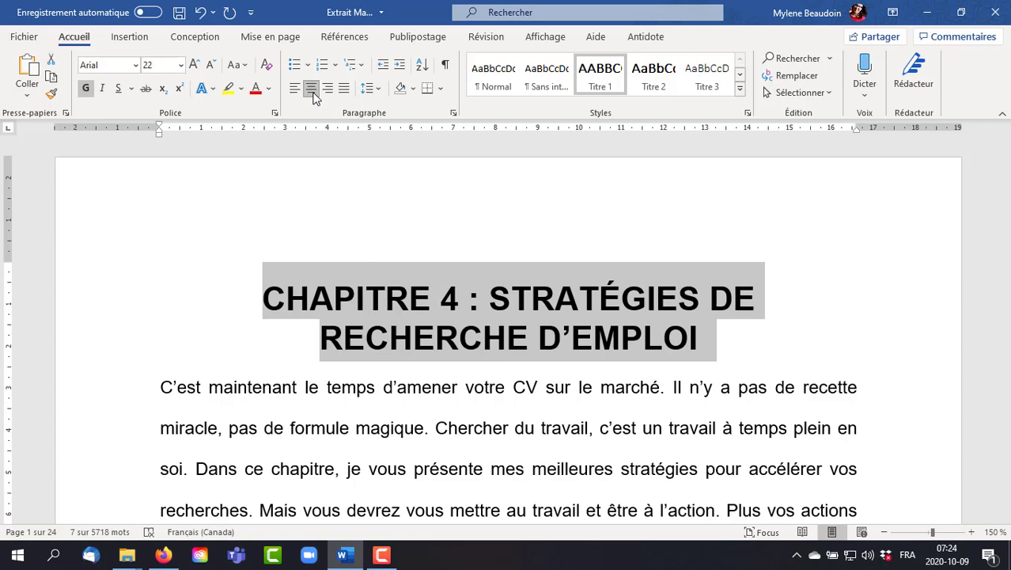
- Try line spacings of 1,0 and 3,0 on the opening paragraph, and set it back to 2,0
left_click(378, 90)
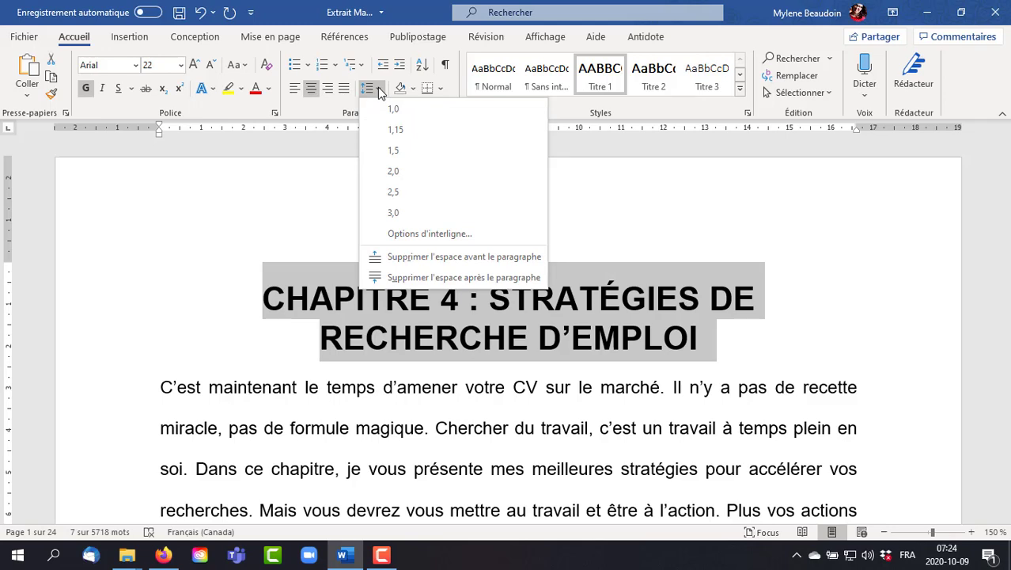
left_click(478, 407)
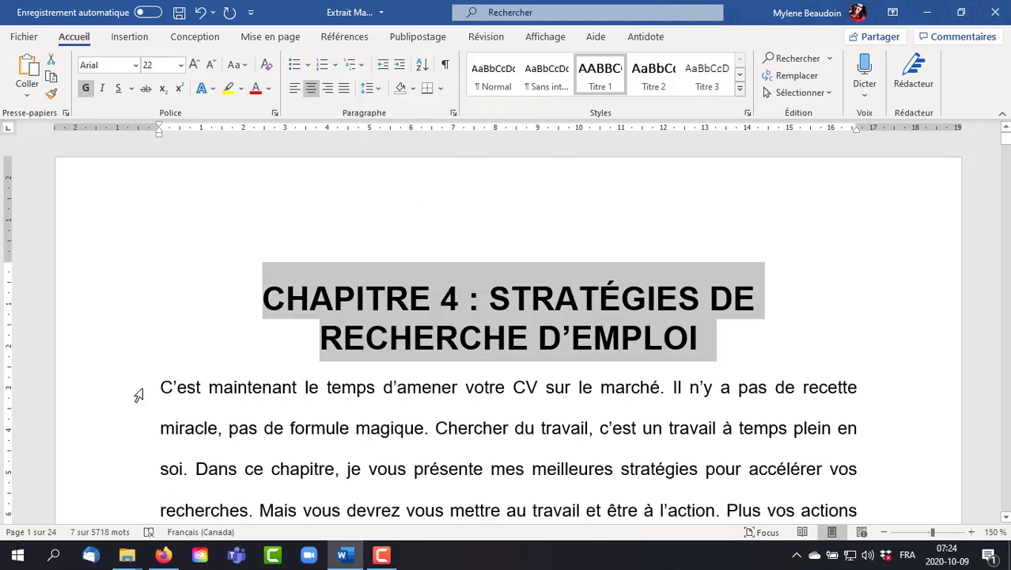
left_click_drag(139, 394, 151, 472)
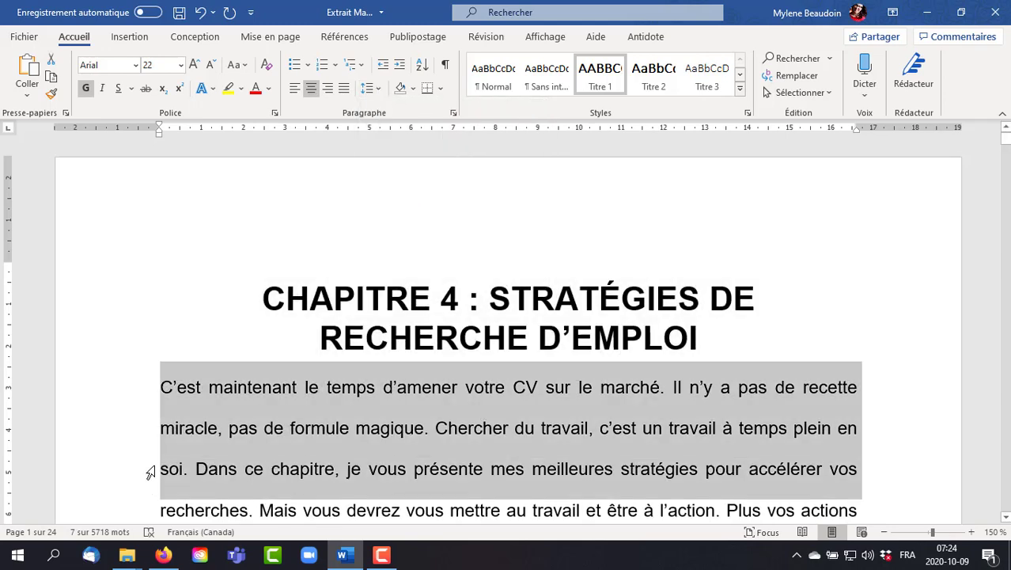
left_click(372, 90)
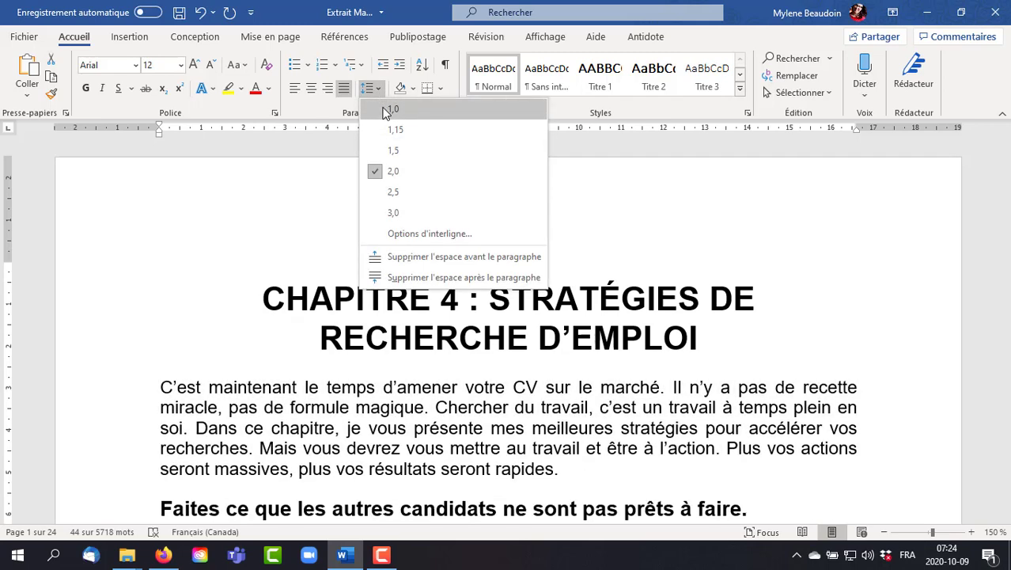
left_click(391, 109)
scroll(763, 324, "down", 2)
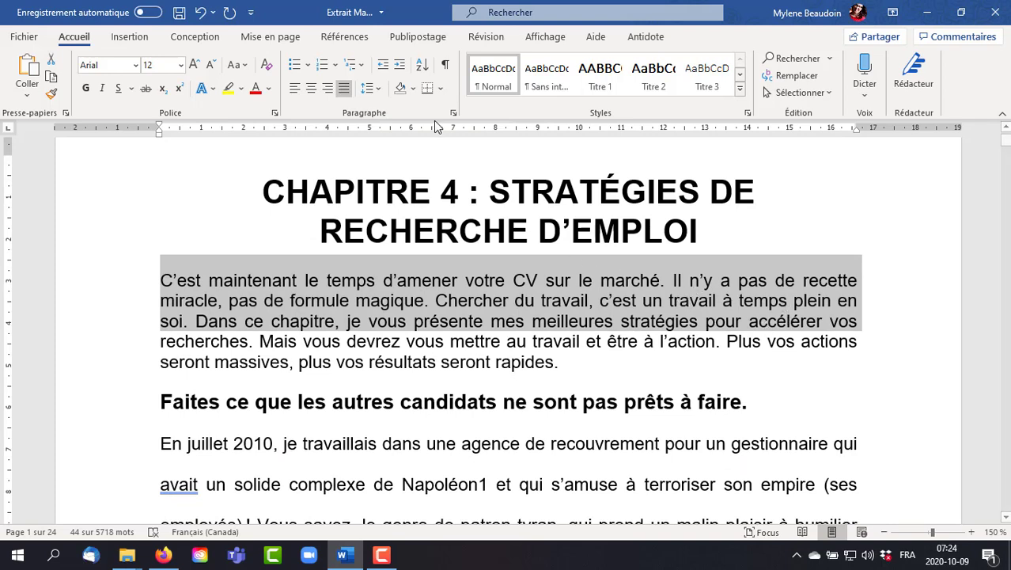
left_click(376, 89)
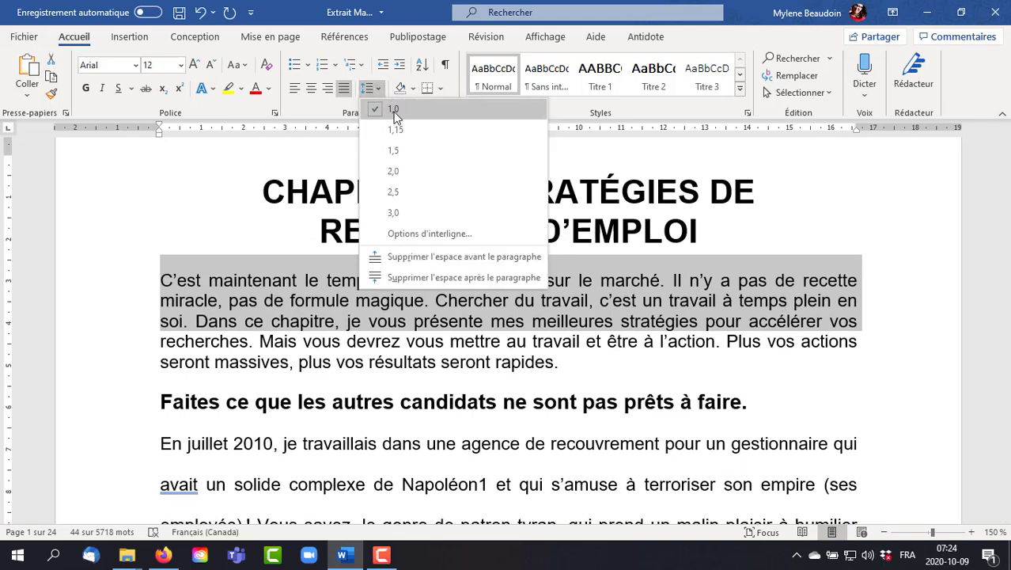
left_click(398, 214)
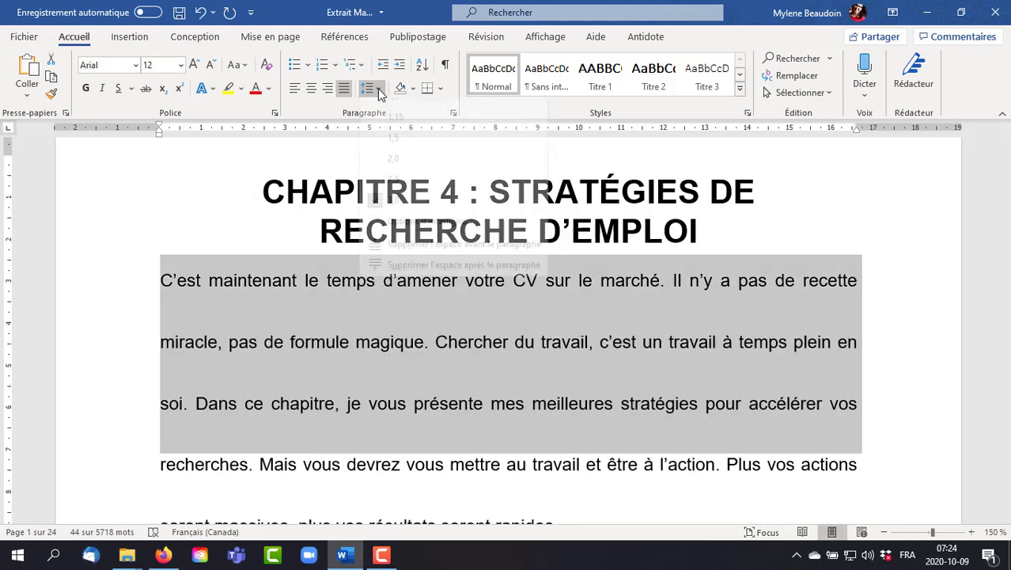
left_click(376, 89)
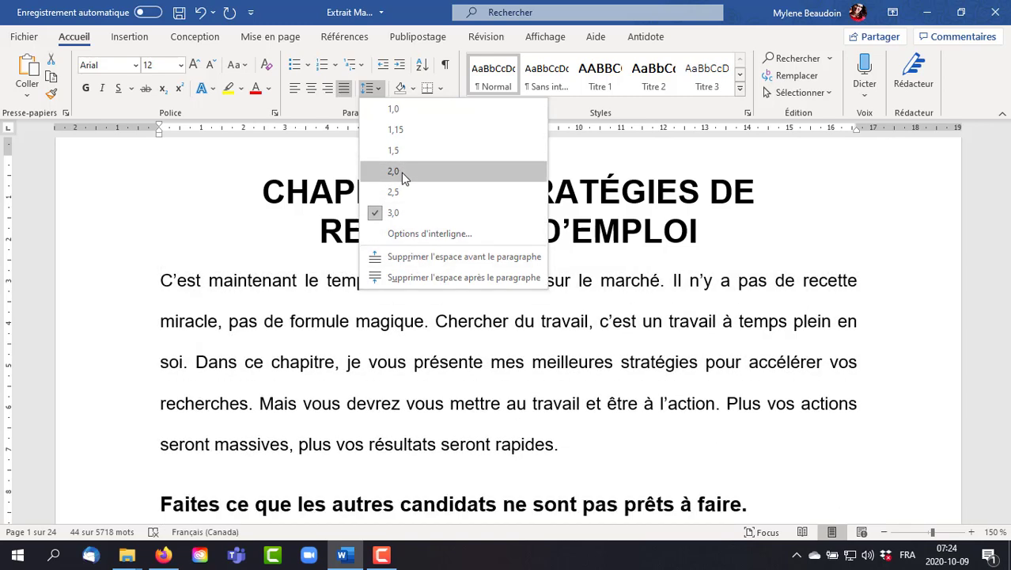
left_click(399, 172)
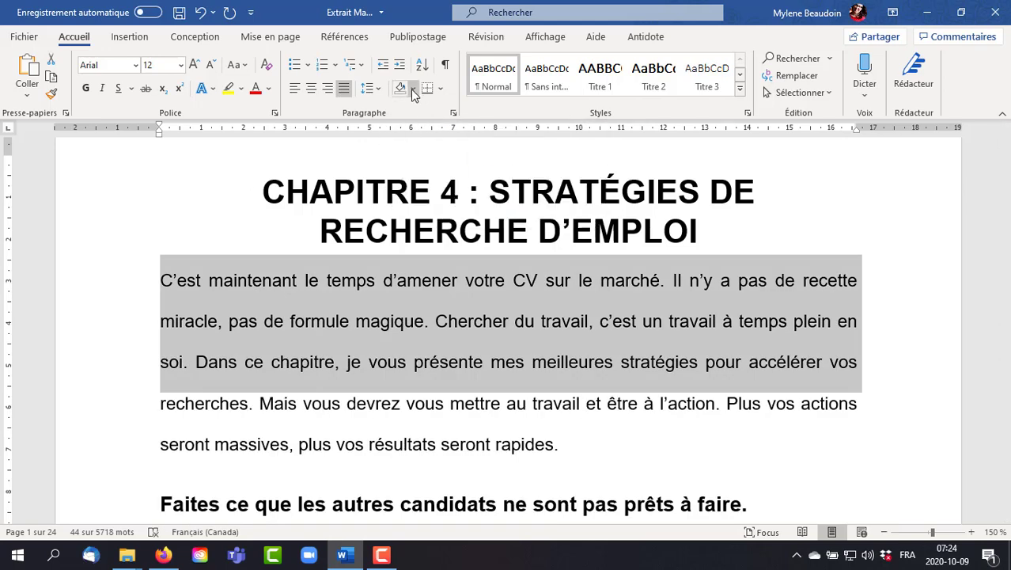
- Try yellow shading behind the opening paragraph, and undo it
left_click(415, 300)
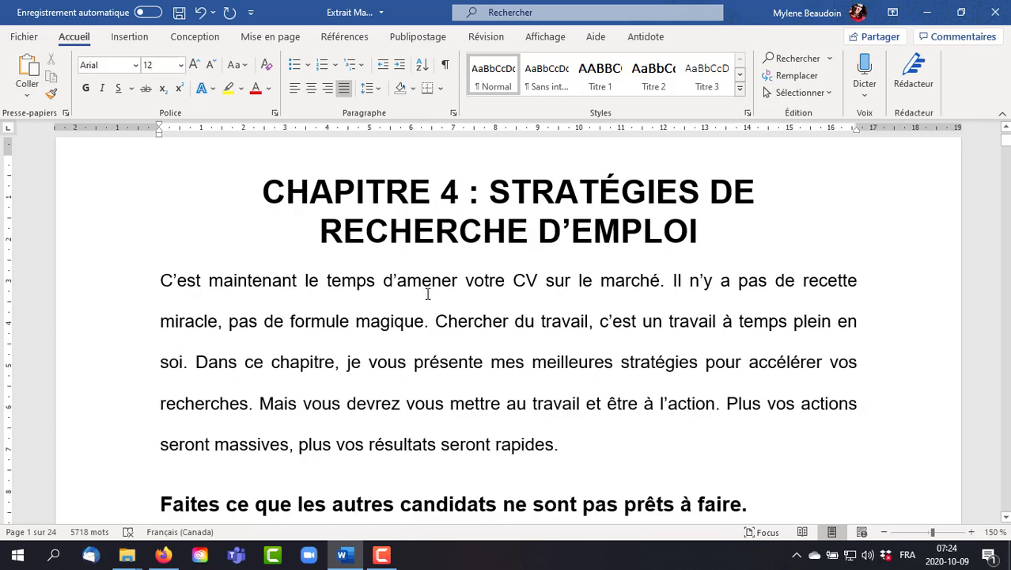
left_click(413, 89)
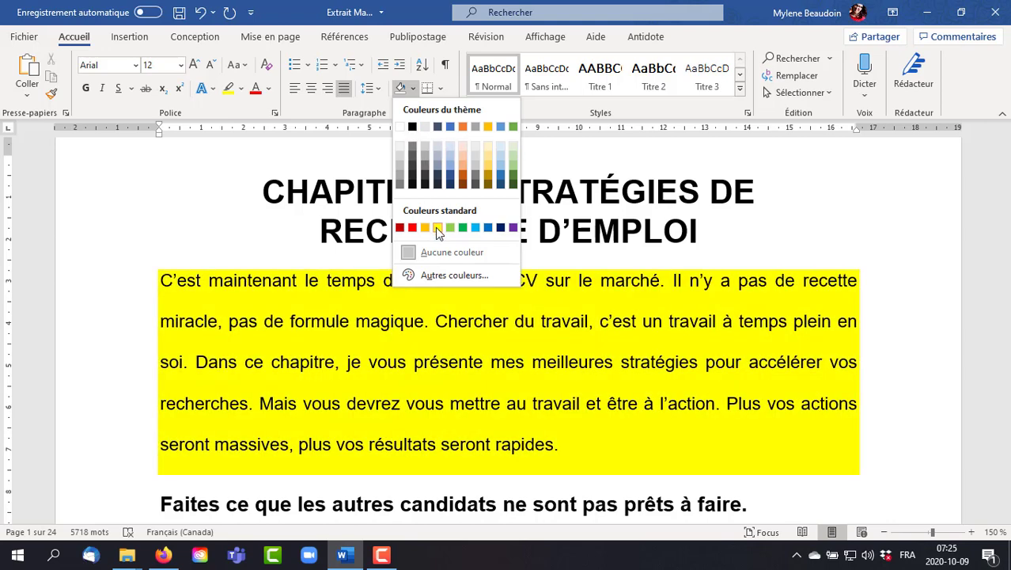
left_click(435, 227)
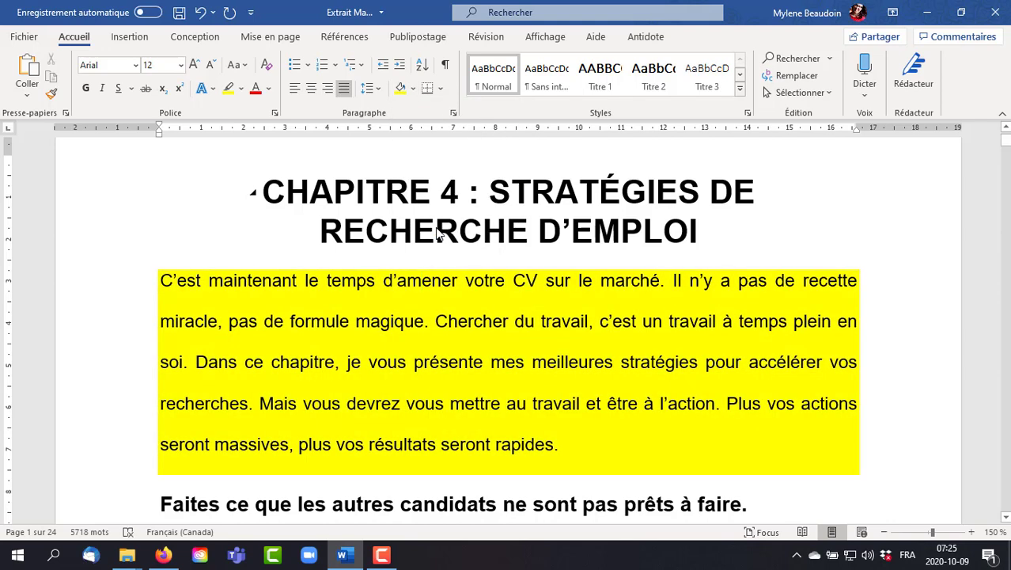
left_click(200, 12)
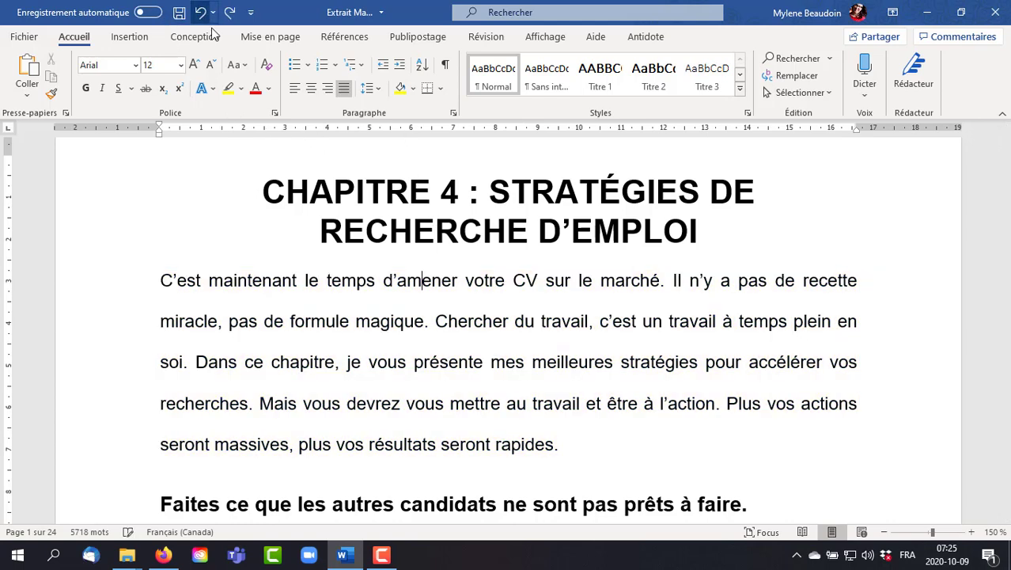
- Try outside borders around the opening paragraph, and undo them
left_click(441, 88)
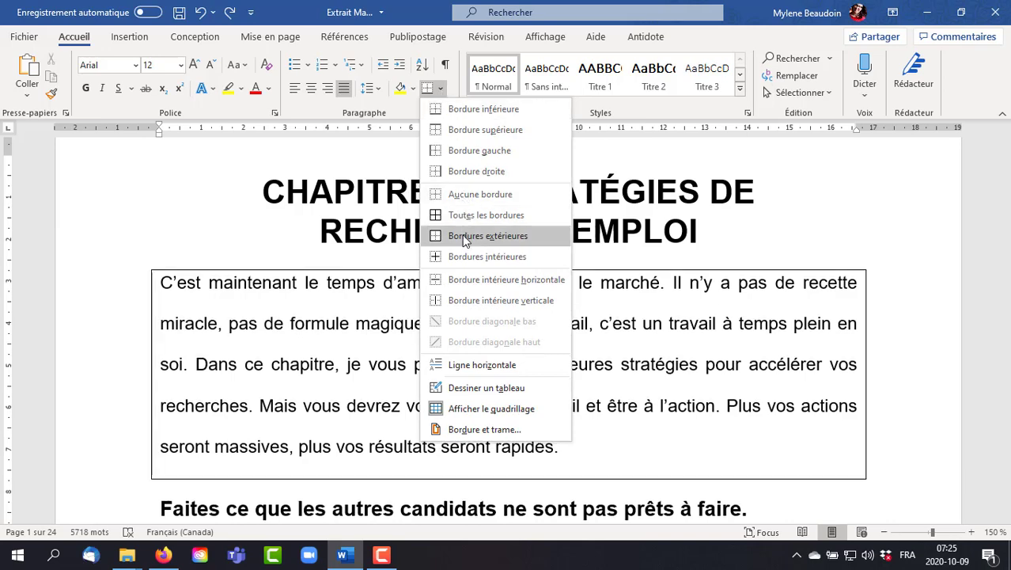
left_click(463, 236)
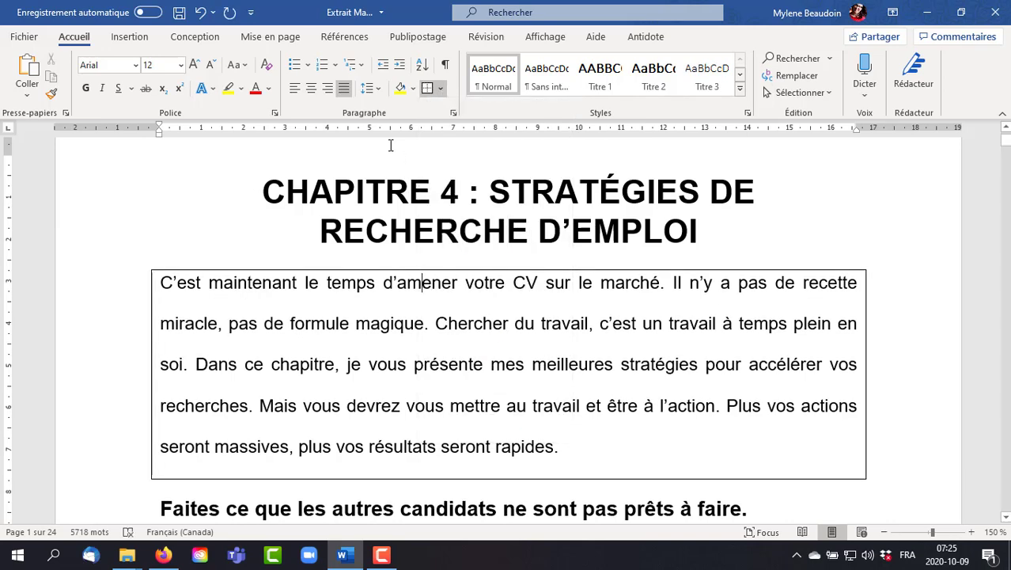
left_click(201, 14)
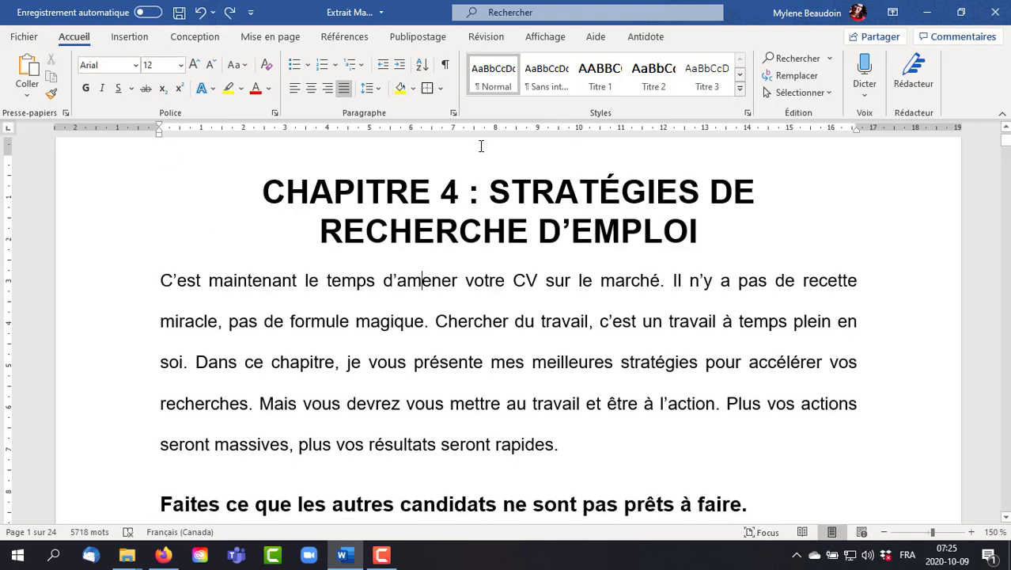
- Try a 1,25 cm first-line indent on the opening paragraph, comparing its paragraph settings before and with the indent, and undo it
left_click(454, 113)
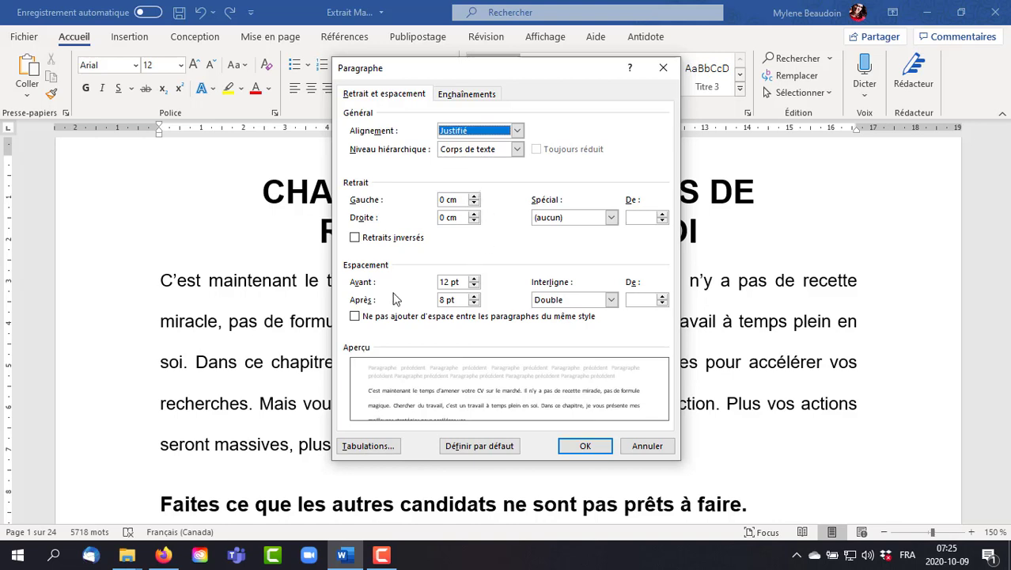
left_click(647, 446)
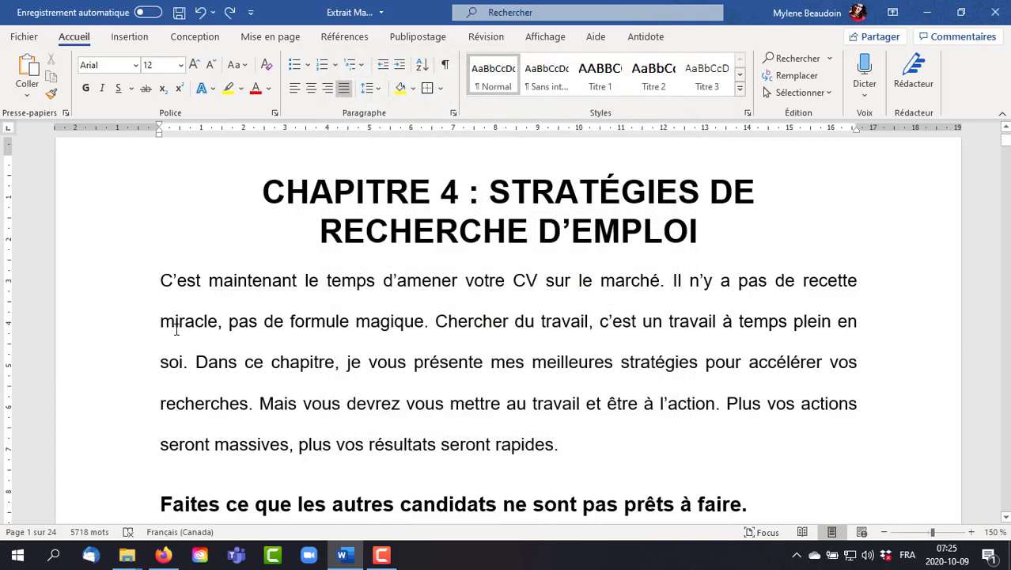
left_click(161, 280)
key("Tab")
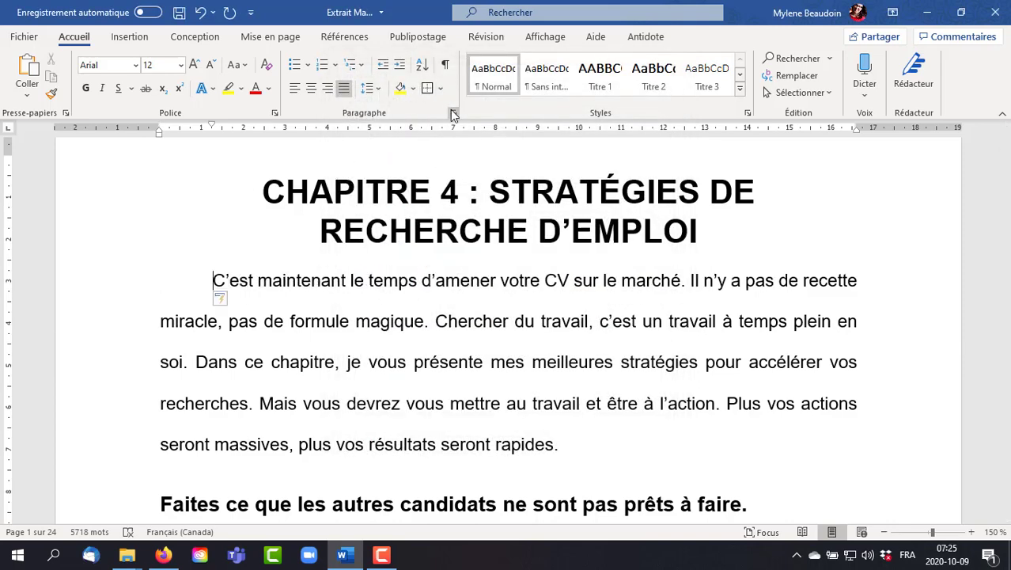
left_click(454, 114)
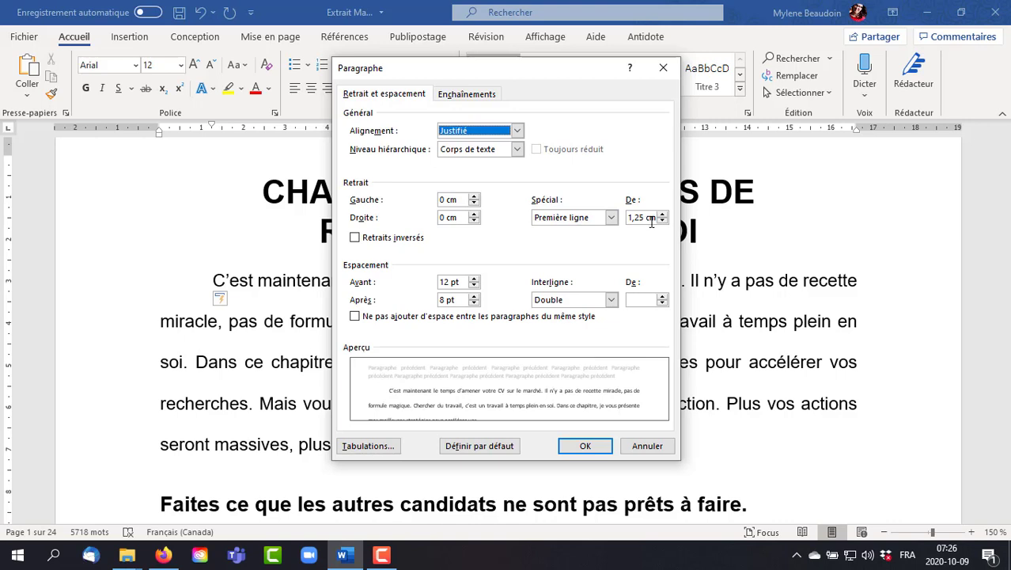
left_click(647, 446)
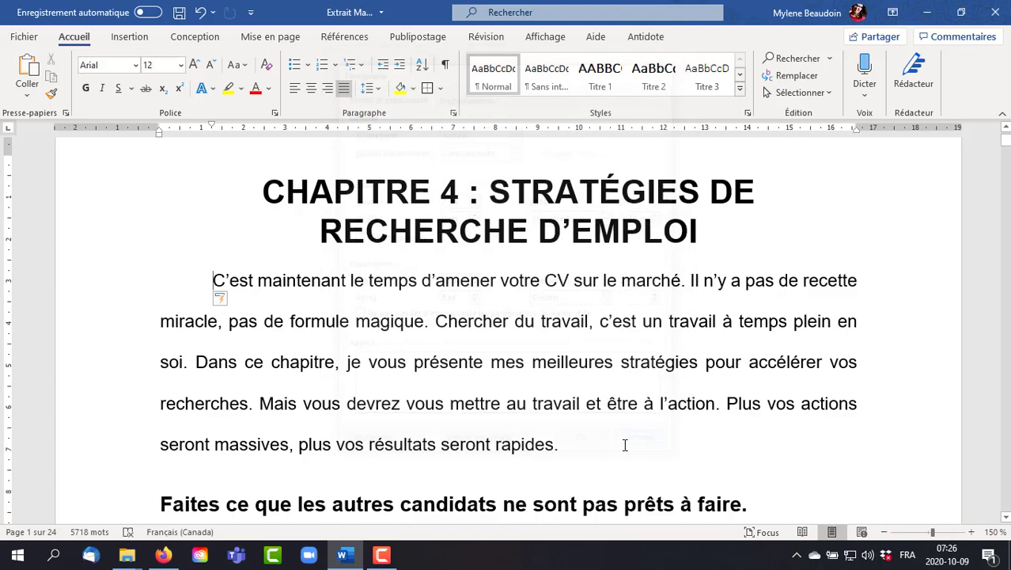
left_click(202, 12)
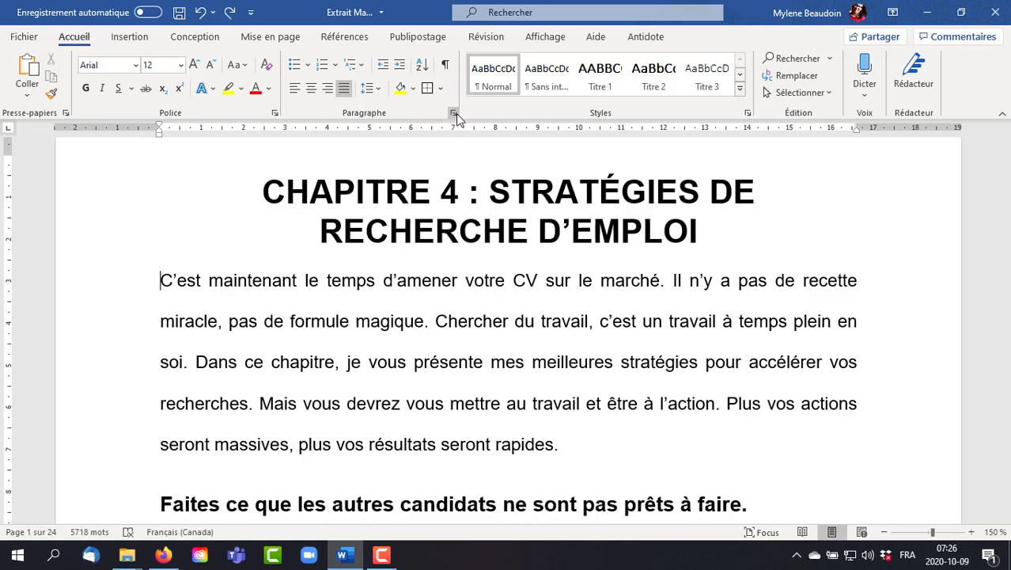
- Preview the Titre 3 and Normal styles on the opening paragraph
left_click(715, 79)
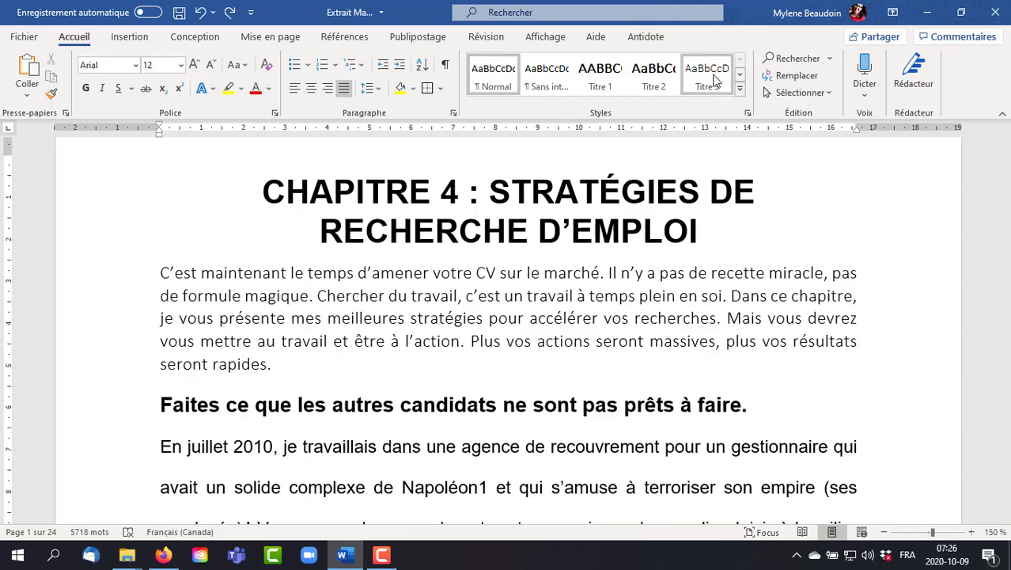
left_click(733, 405)
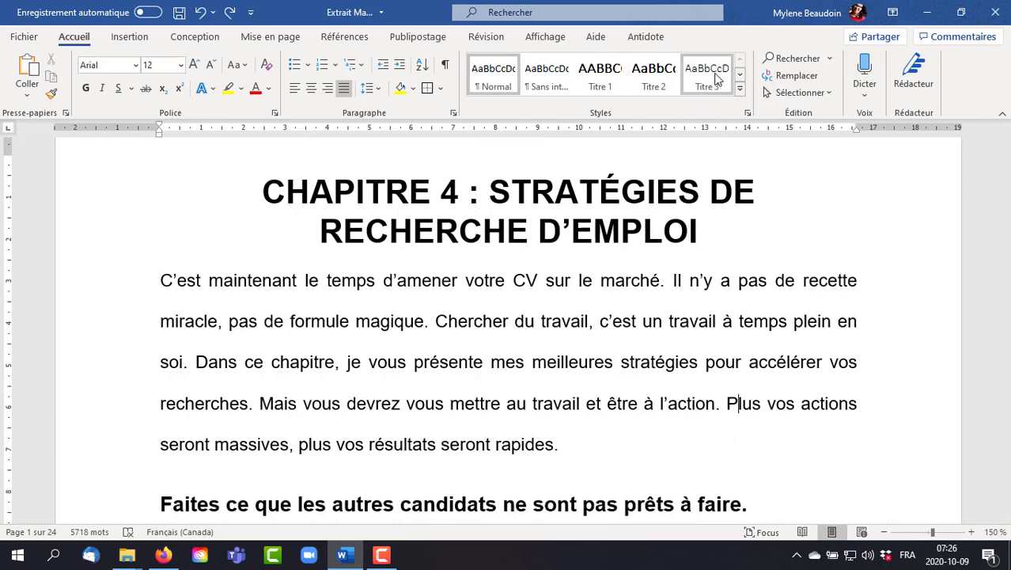
left_click(505, 75)
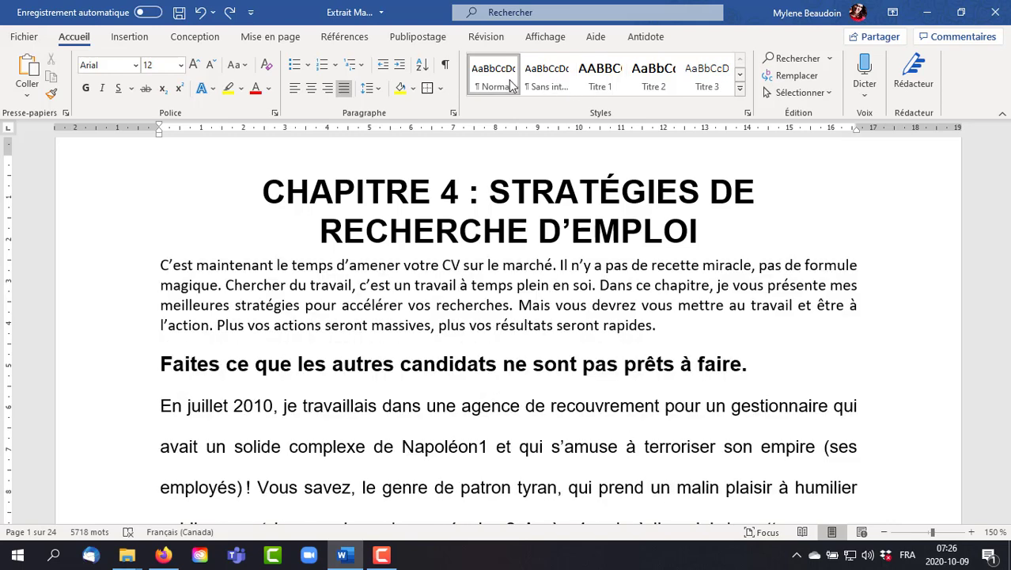
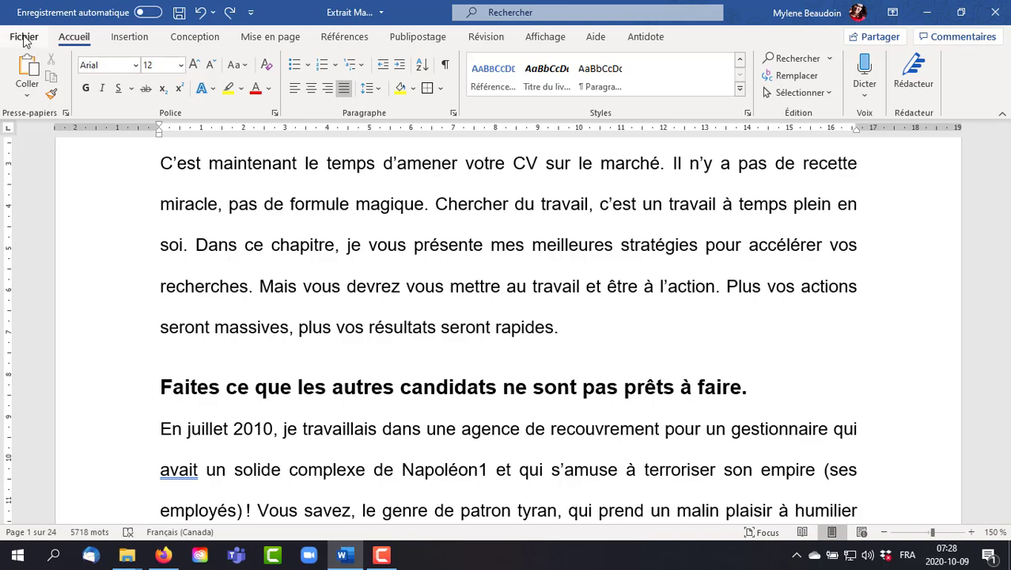
- Try replacing every occurrence of "travail" with "bla bla bla" throughout the document, and undo it
left_click(26, 39)
left_click(20, 43)
left_click(811, 80)
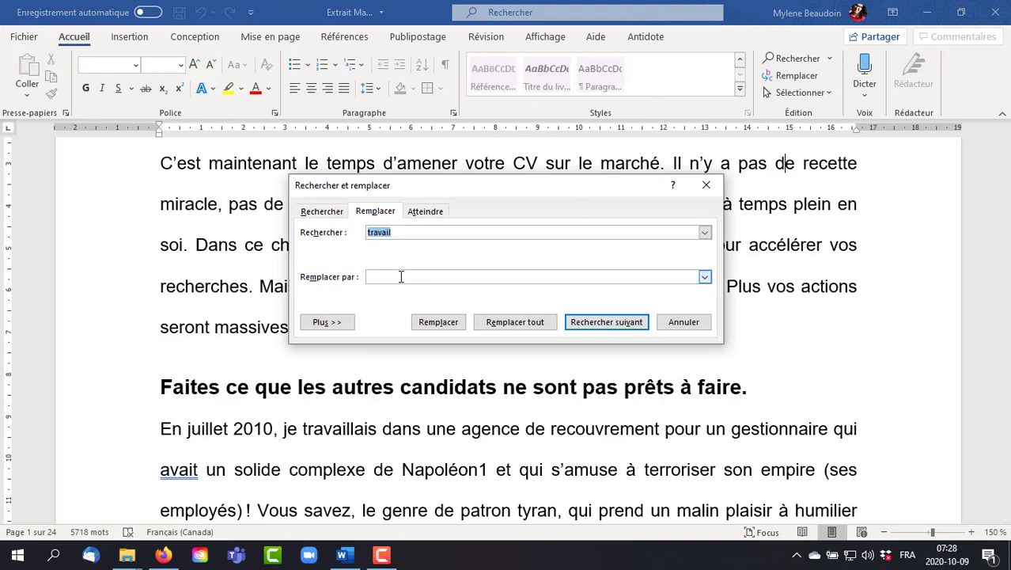
left_click(401, 276)
left_click(520, 323)
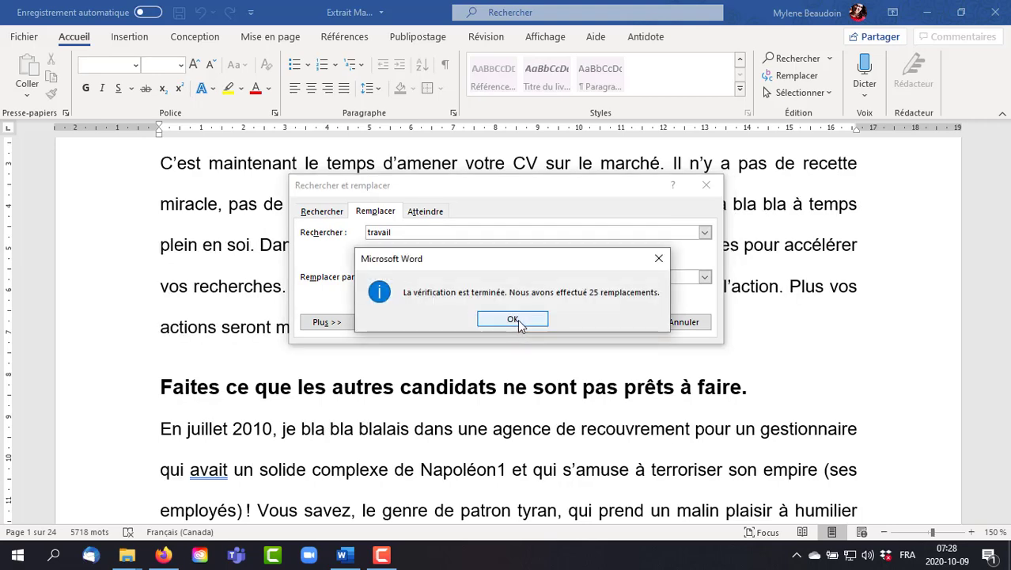
left_click(512, 318)
left_click(683, 322)
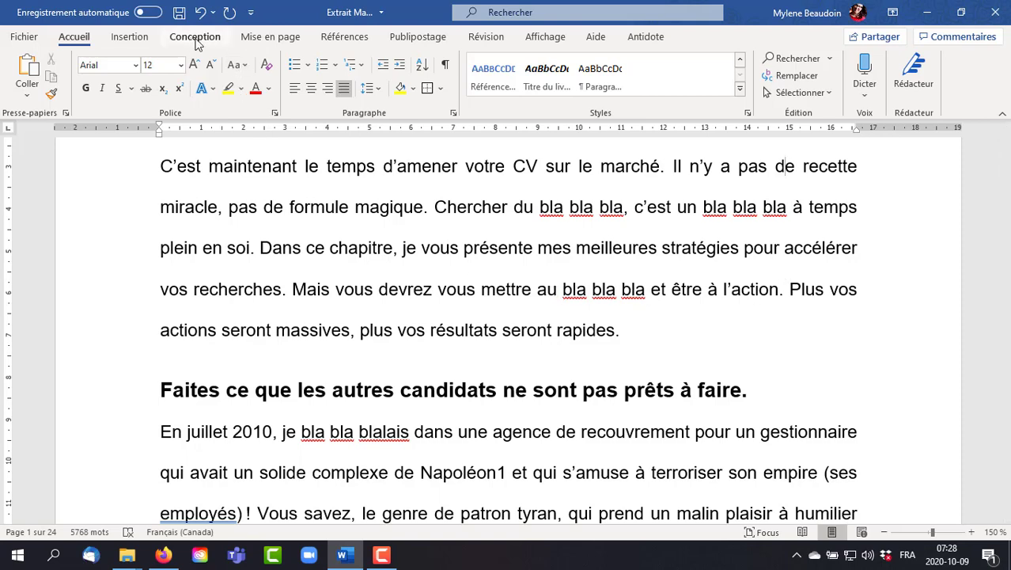
left_click(200, 12)
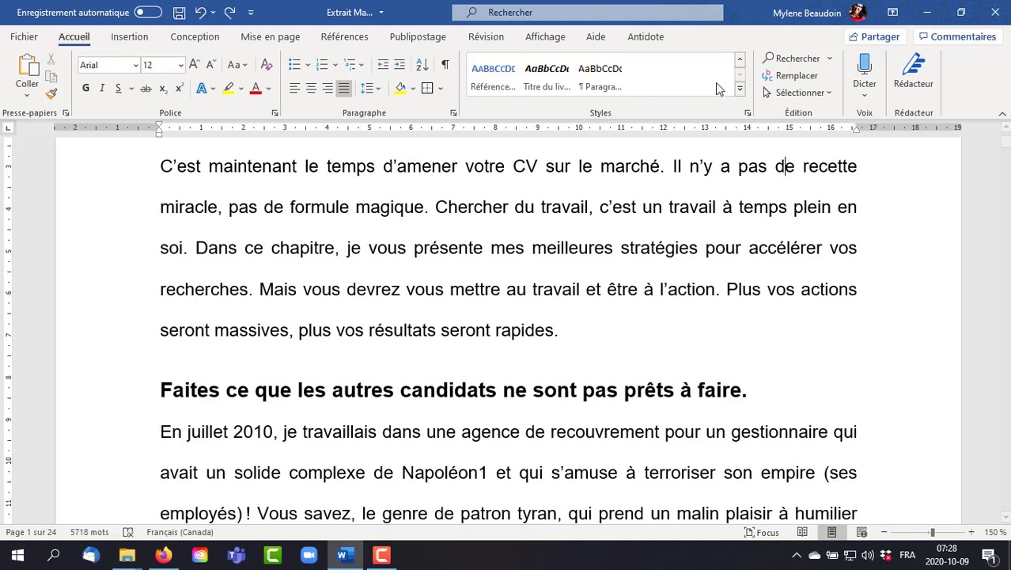
left_click(799, 92)
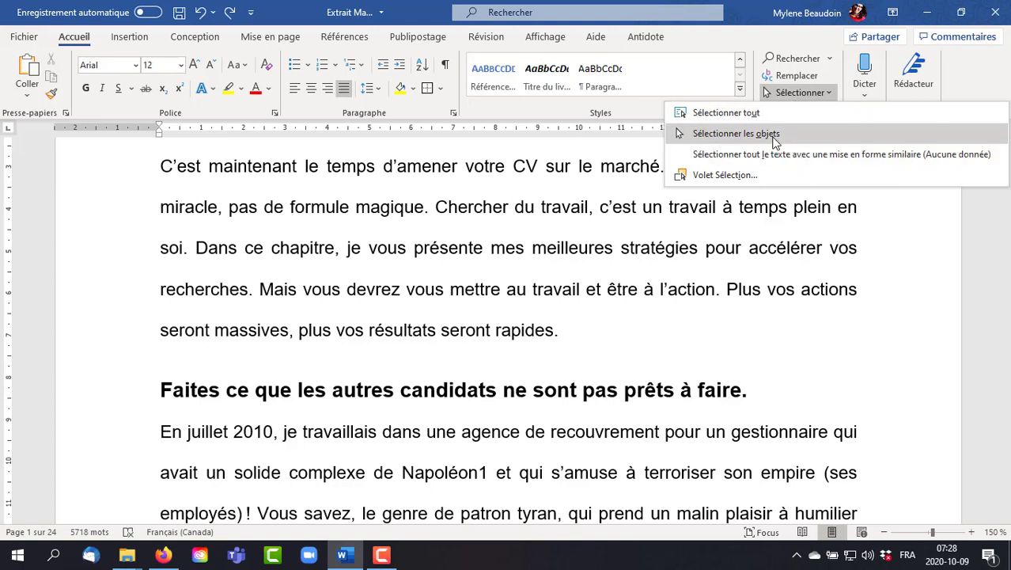
left_click(717, 257)
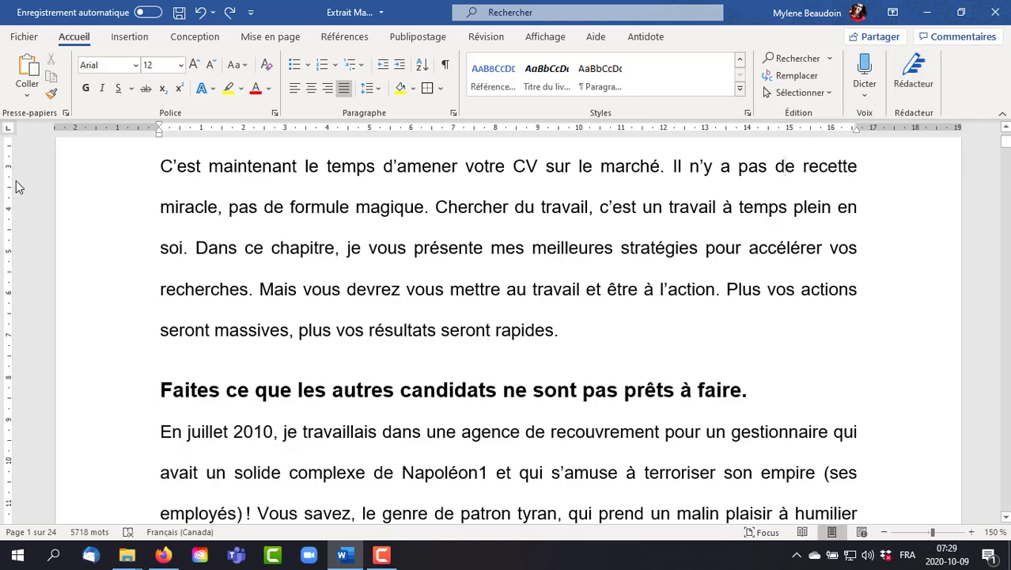
- Insert the built-in Filigrane cover page at the start of the document
left_click(129, 37)
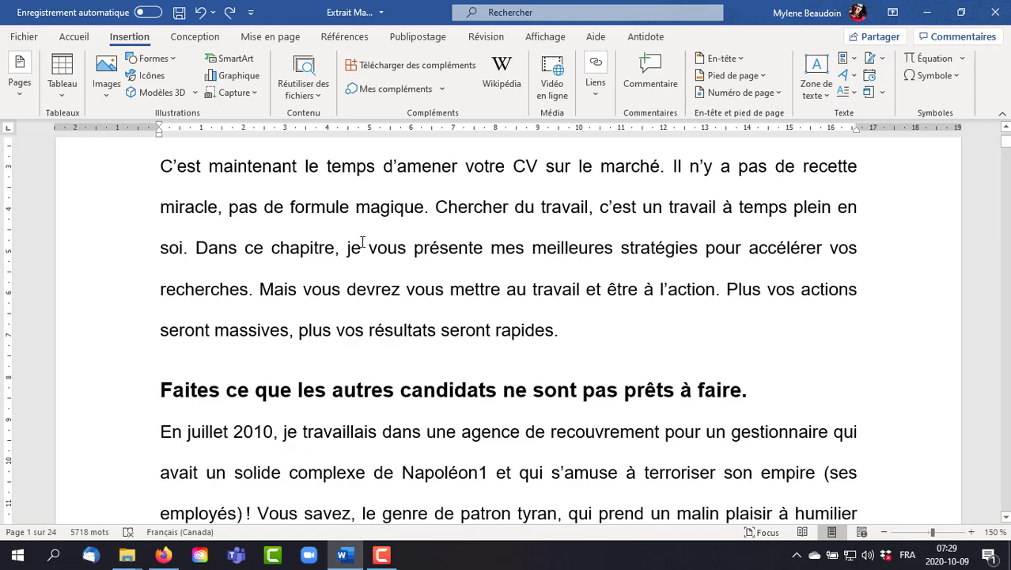
left_click(23, 94)
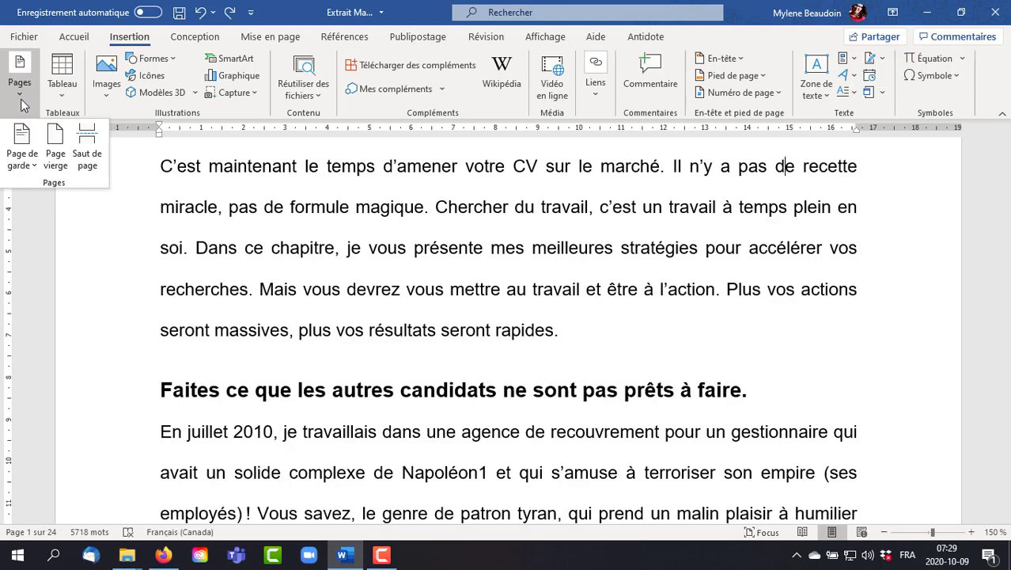
scroll(32, 162, "up", 3)
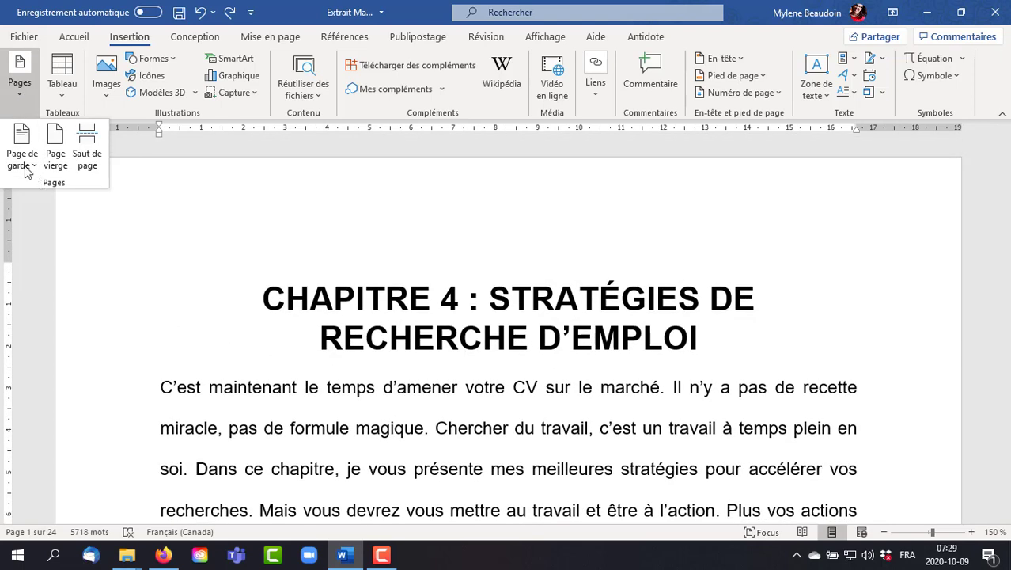
left_click(32, 166)
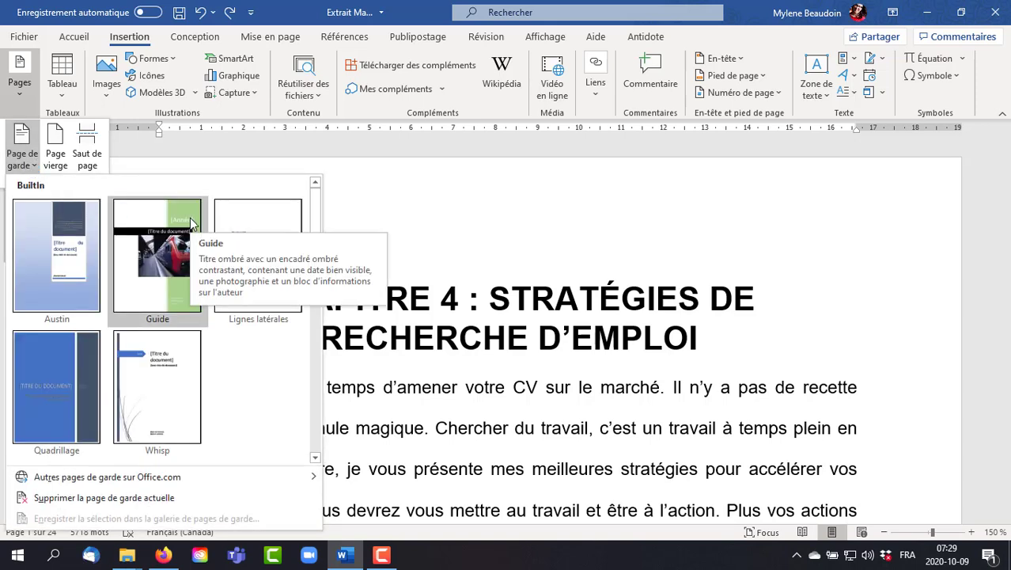
scroll(190, 224, "down", 3)
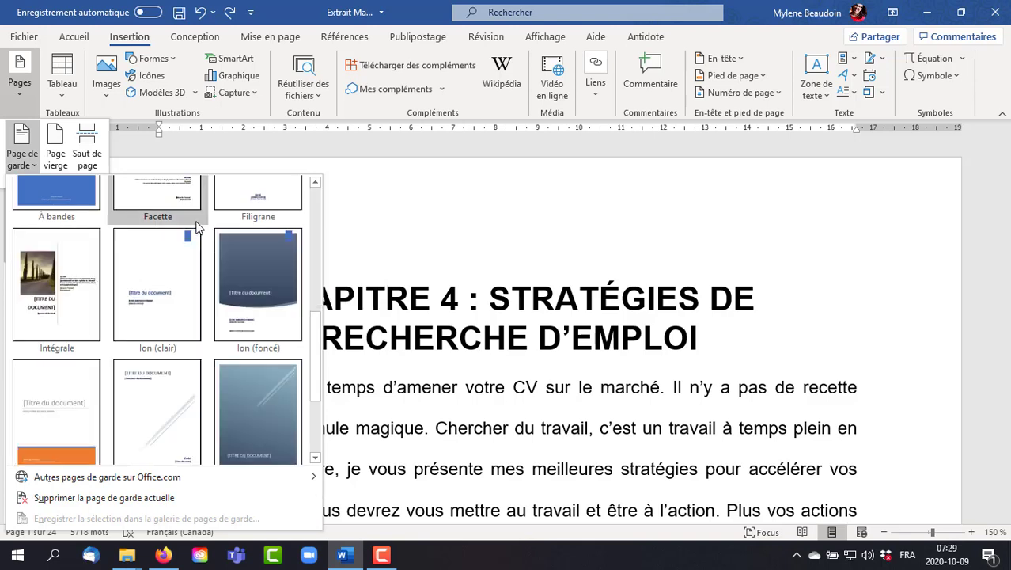
scroll(197, 227, "down", 3)
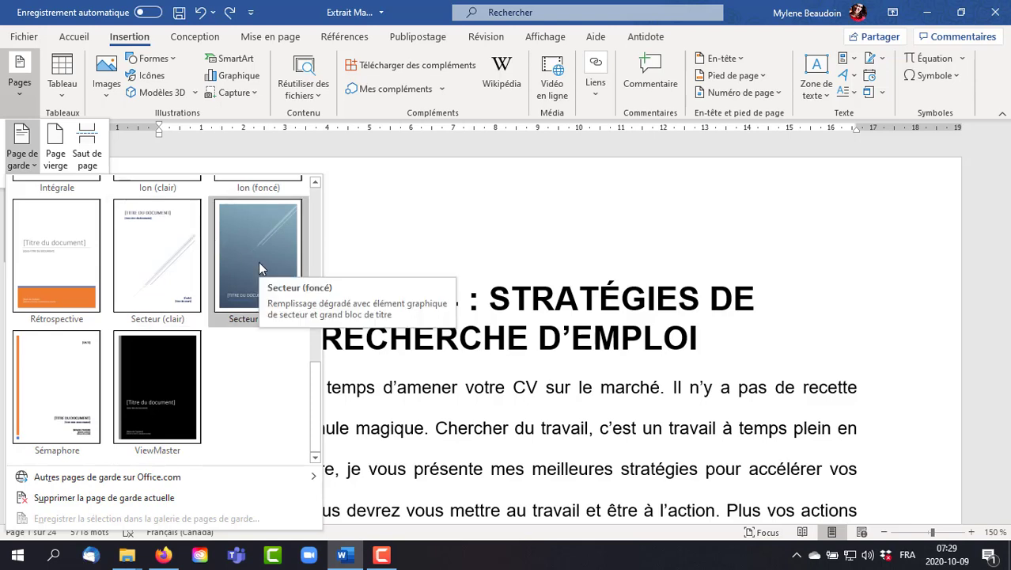
scroll(257, 269, "up", 5)
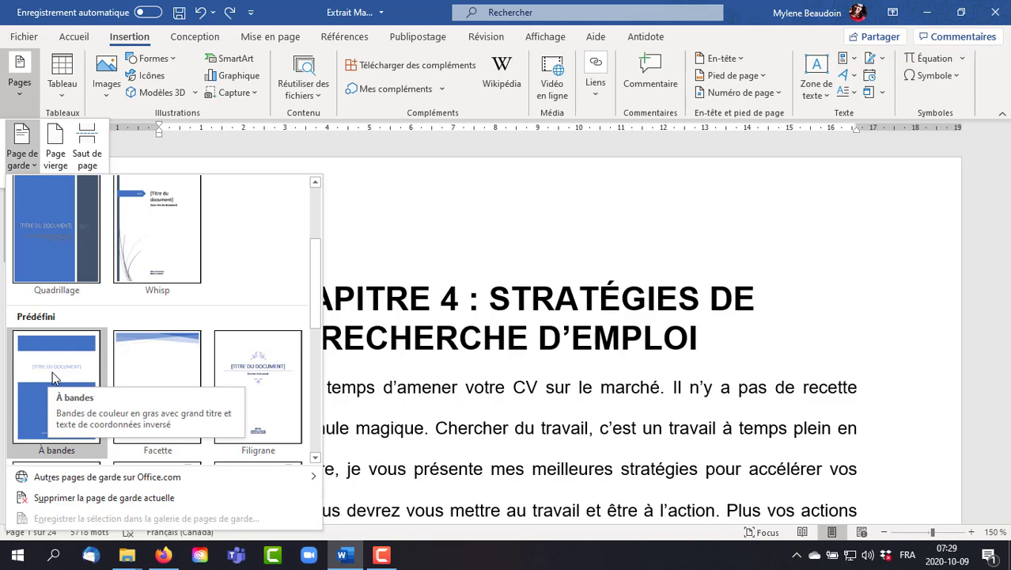
left_click(257, 362)
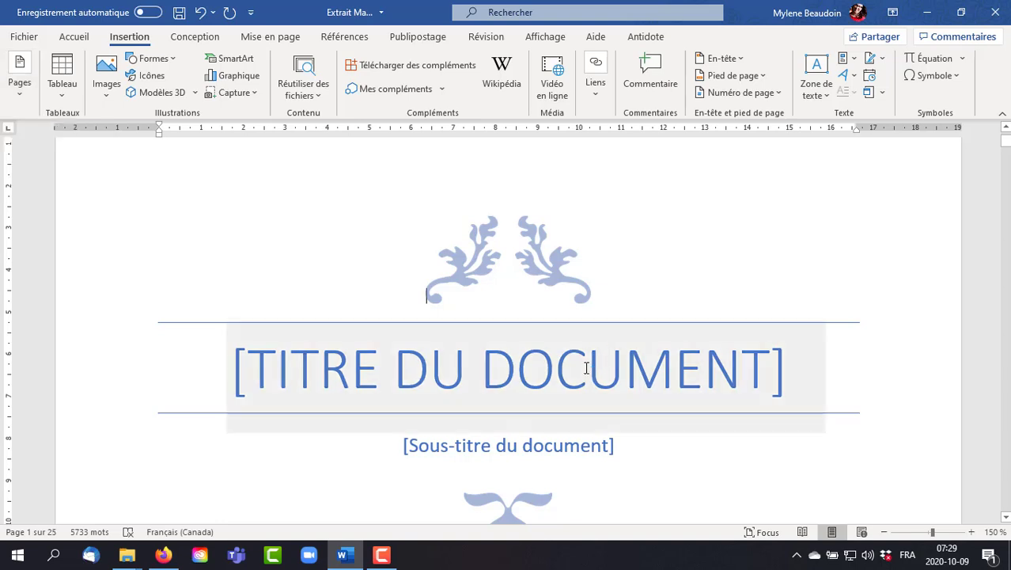
- Fill in the cover page title as "CHAPITRE 4" and the subtitle as "Stratégies de recherche d'emploi", matching the chapter heading
left_click(730, 376)
type("CHAPITRE 4")
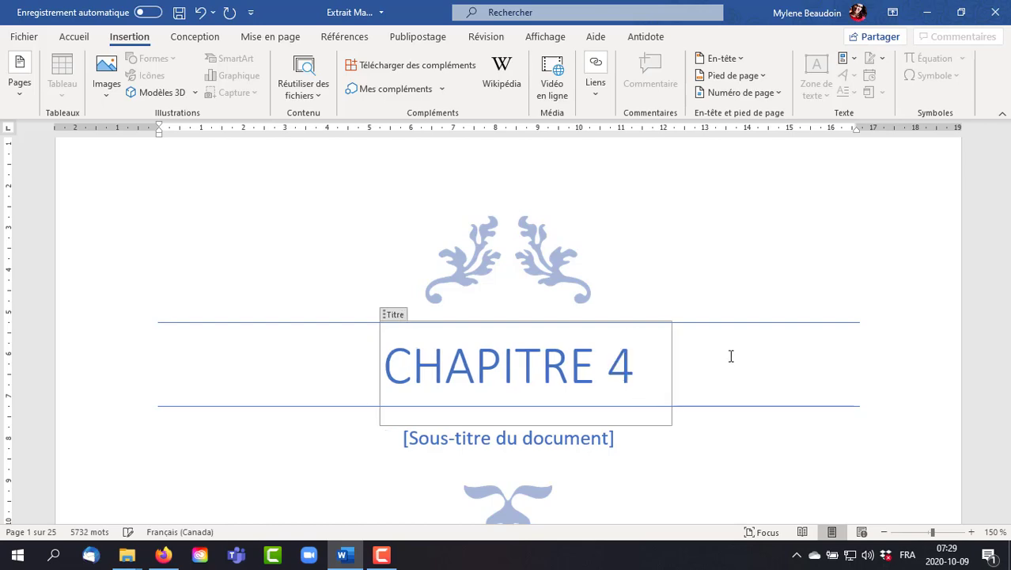
scroll(735, 370, "down", 10)
scroll(738, 371, "down", 6)
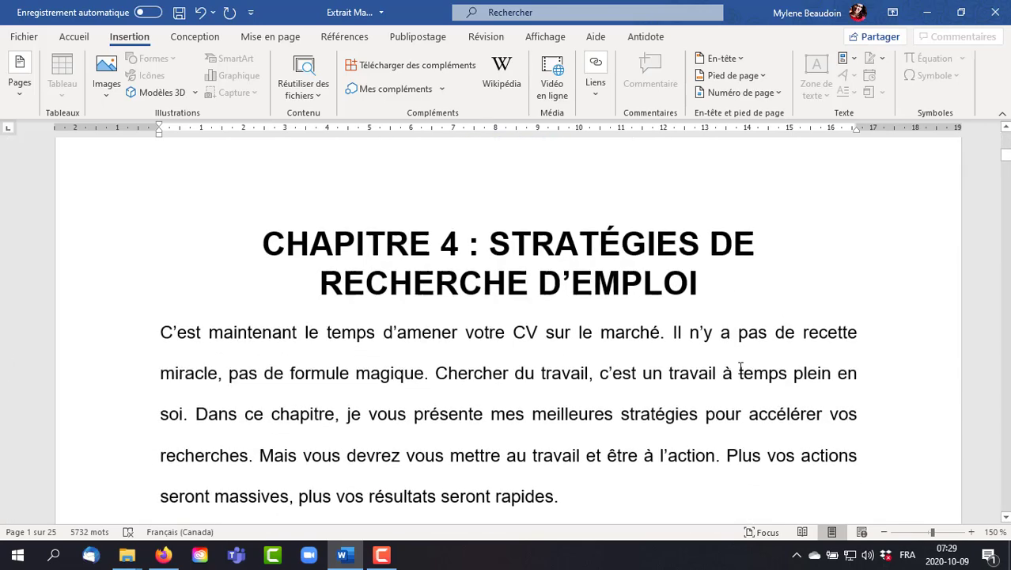
scroll(741, 261, "up", 5)
scroll(735, 264, "up", 8)
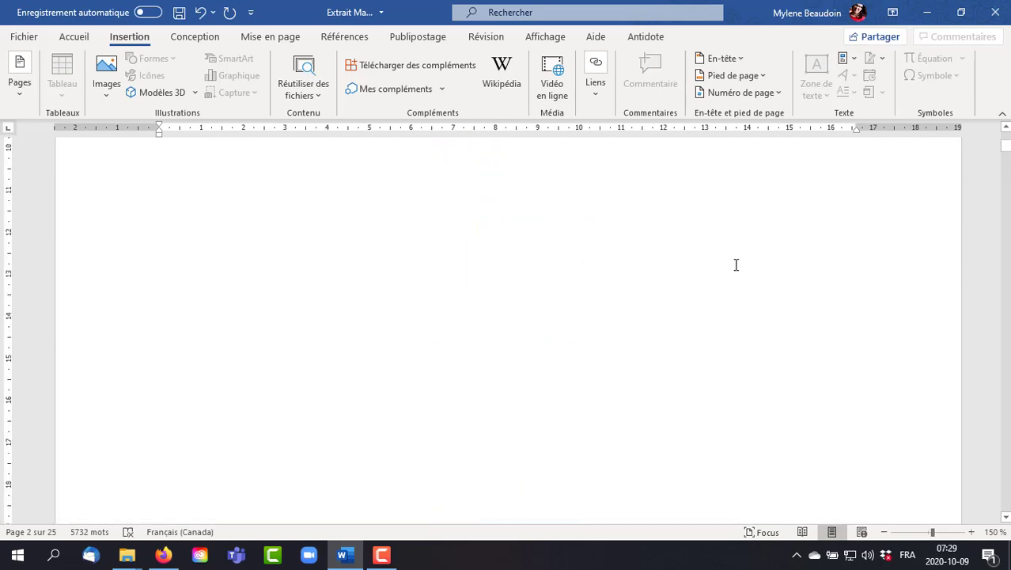
left_click(564, 278)
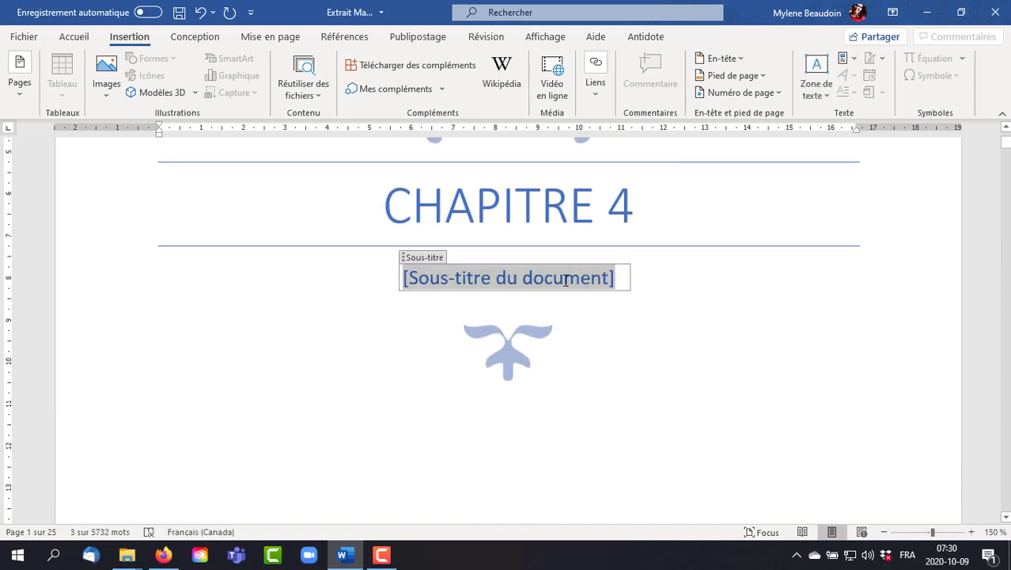
type("Stratégies")
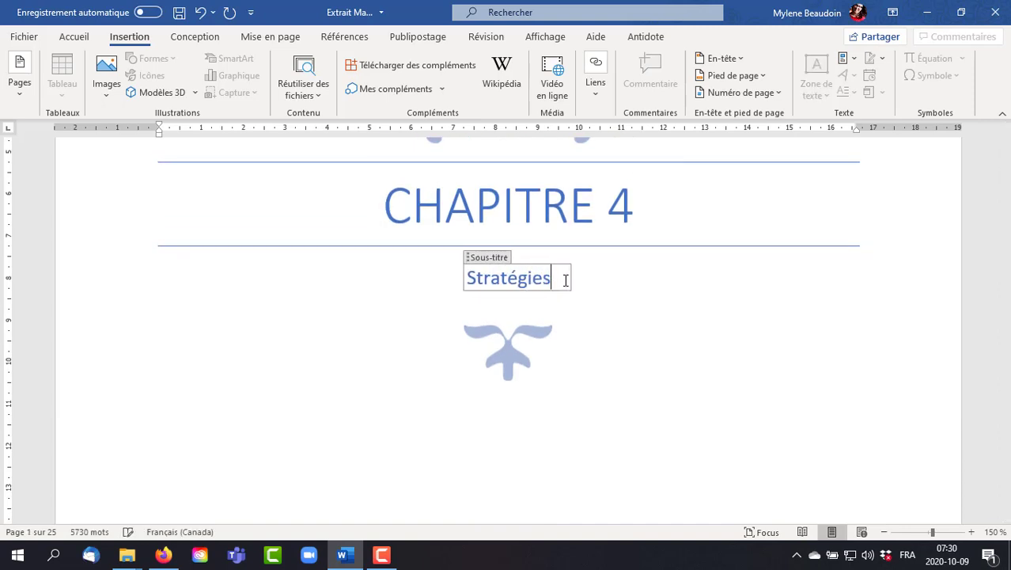
type(" de recherche d'e")
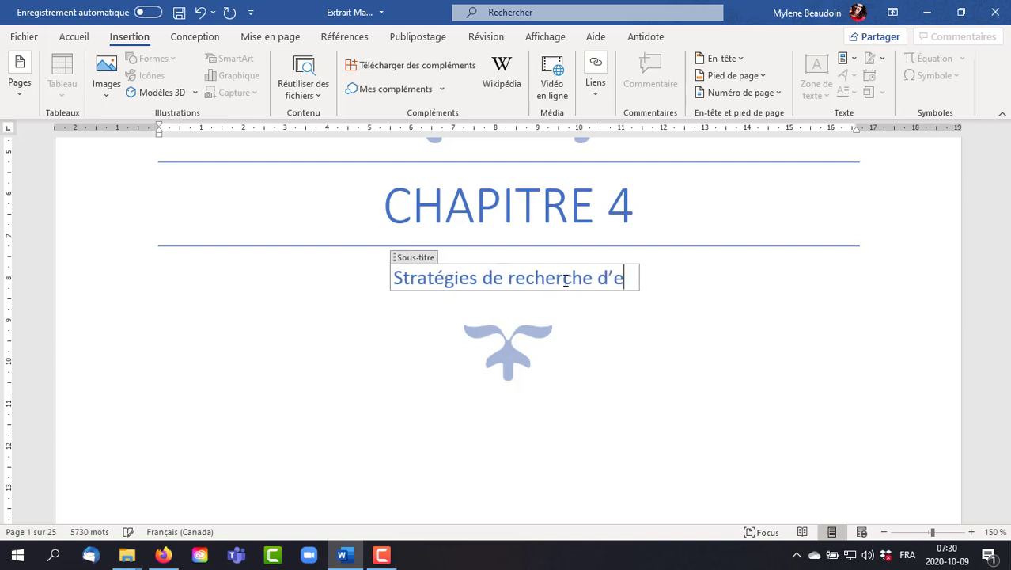
type("mploi")
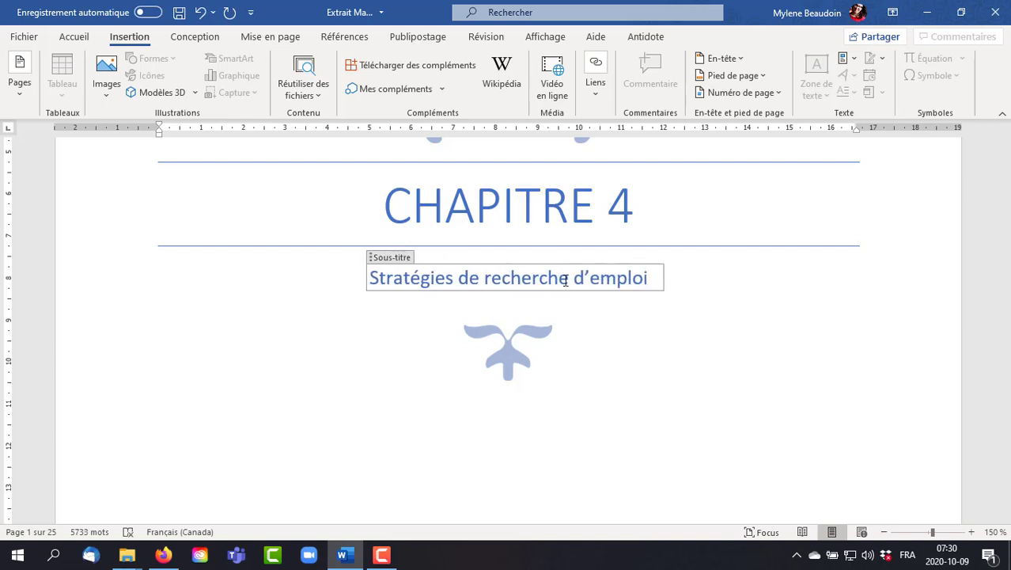
left_click(887, 346)
- Set the cover page date to 09 octobre 2020
scroll(887, 345, "down", 8)
scroll(887, 346, "down", 4)
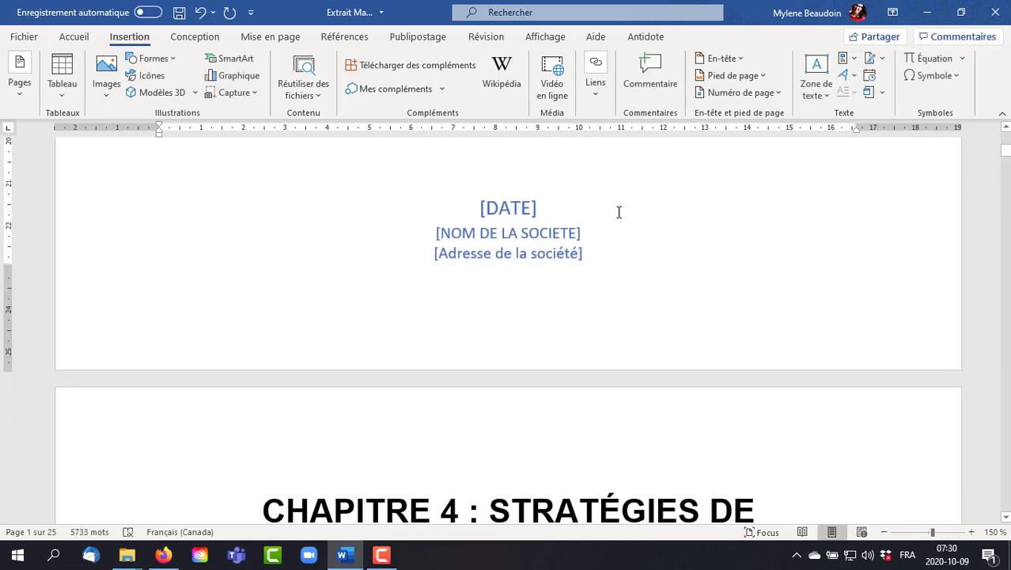
left_click(554, 209)
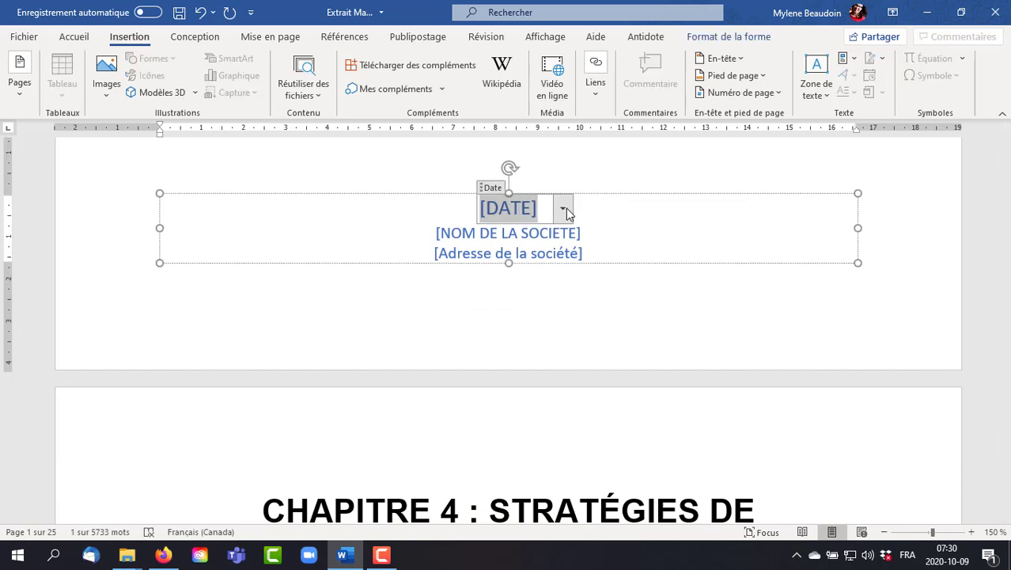
left_click(563, 208)
left_click(544, 273)
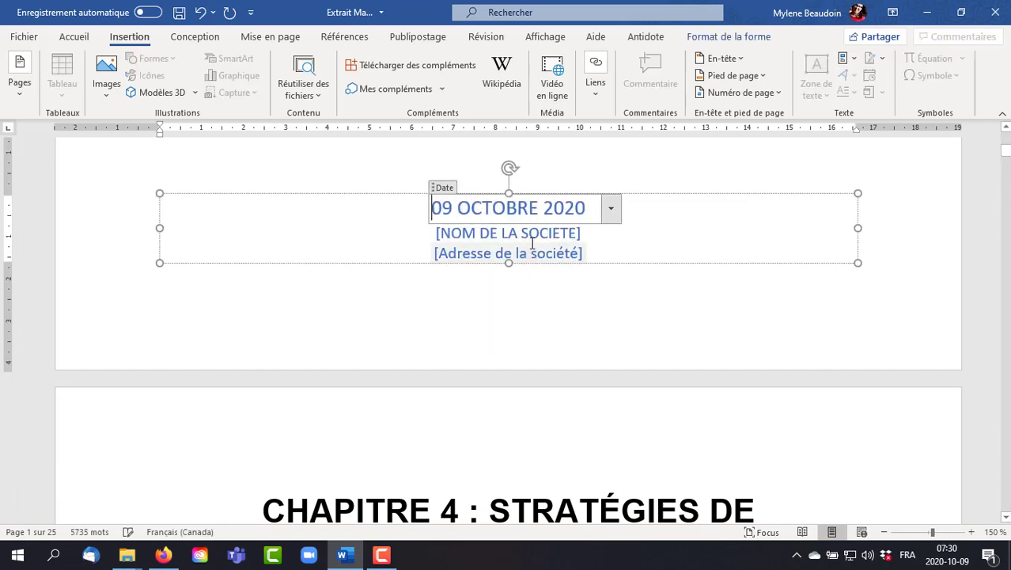
- Replace the company name placeholder on the cover page with "FORMATION" followed by the trainer's full name in capitals
left_click(531, 235)
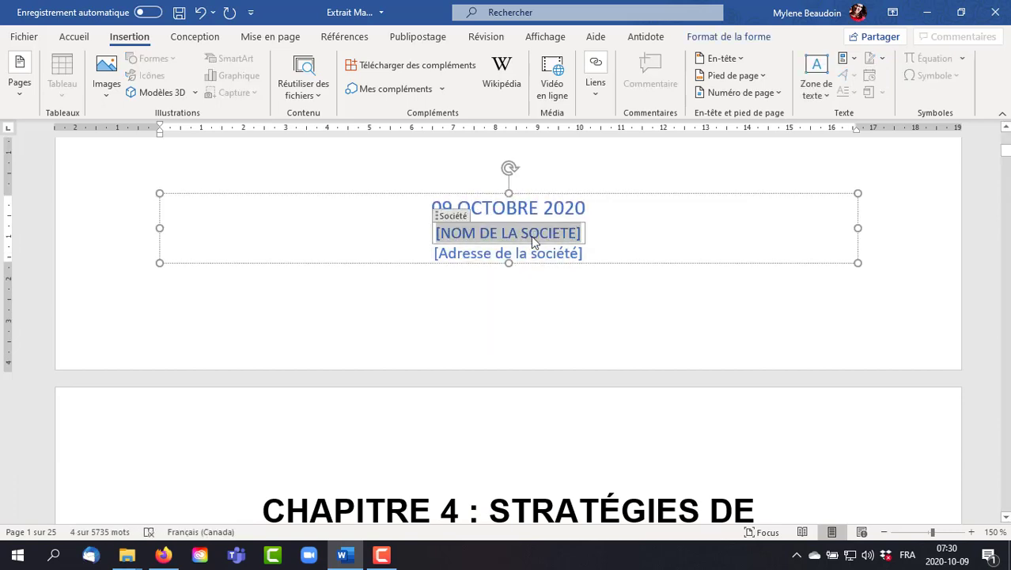
type("FORMATION ")
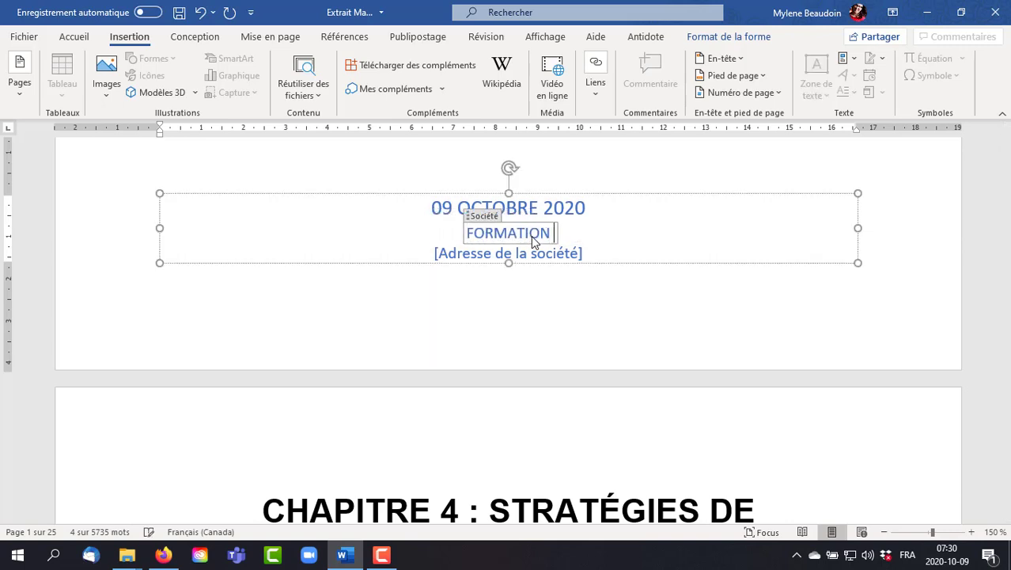
type("MYLÈNE BNE")
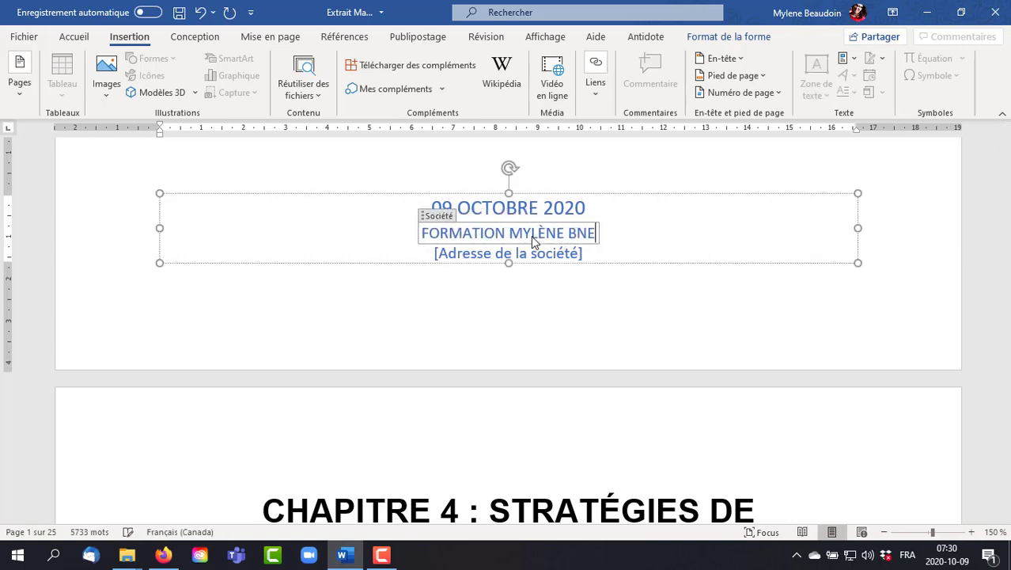
key("BackSpace")
key("BackSpace")
type("EAUDOIN")
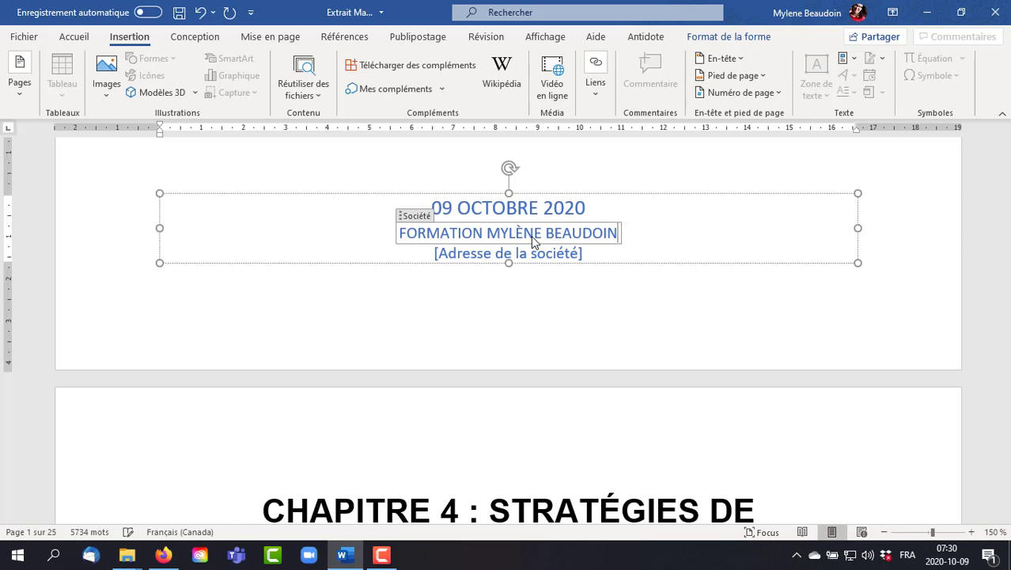
- Remove the company address placeholder and its field from the cover page
left_click(574, 252)
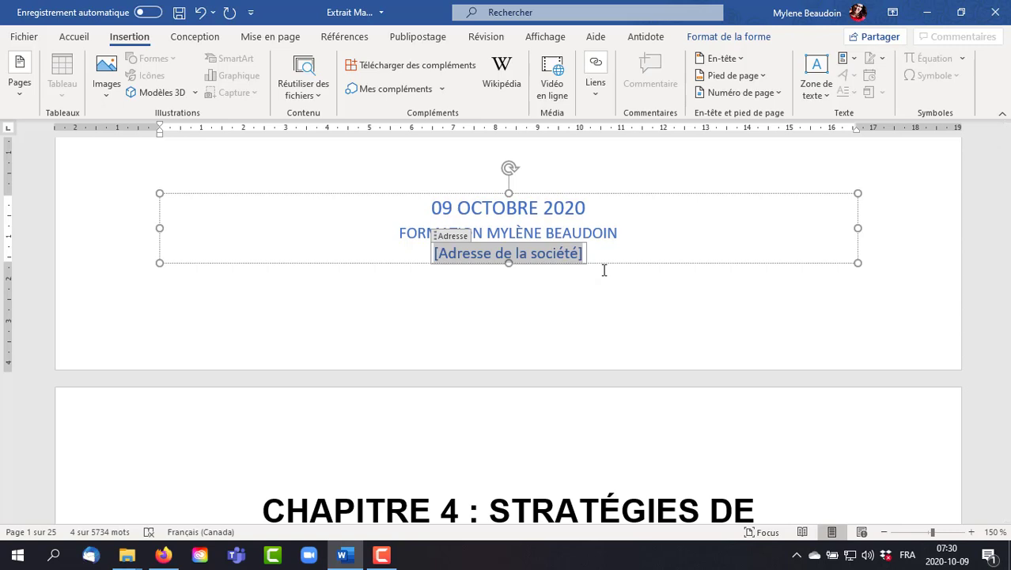
key("Delete")
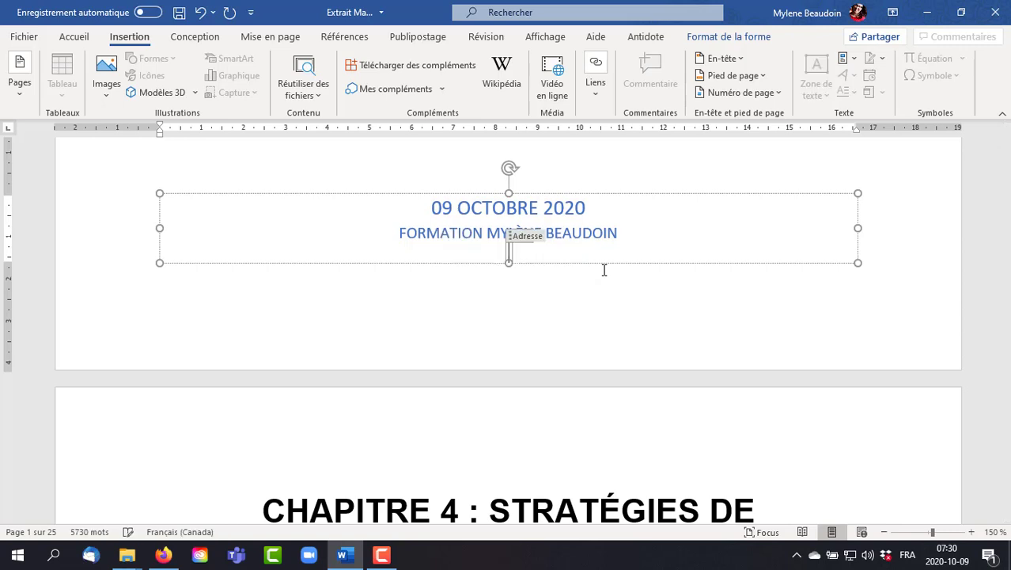
key("BackSpace")
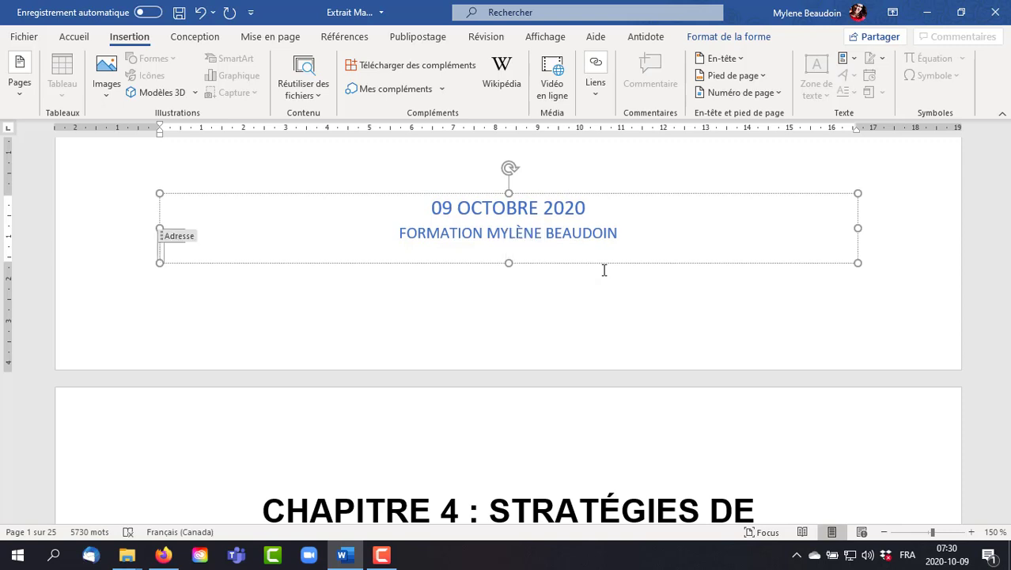
key("BackSpace")
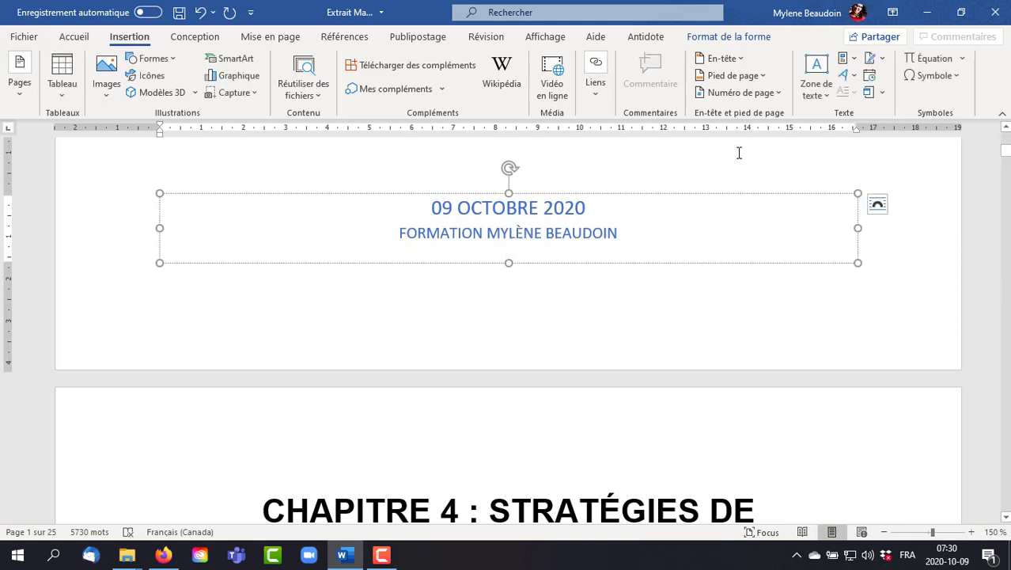
key("Escape")
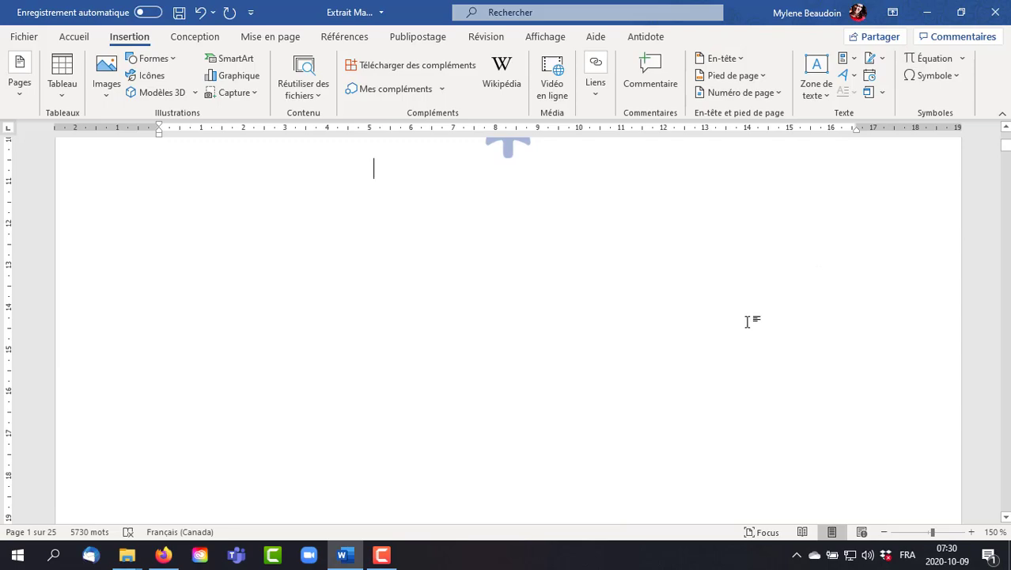
scroll(748, 321, "up", 2)
scroll(748, 321, "down", 10)
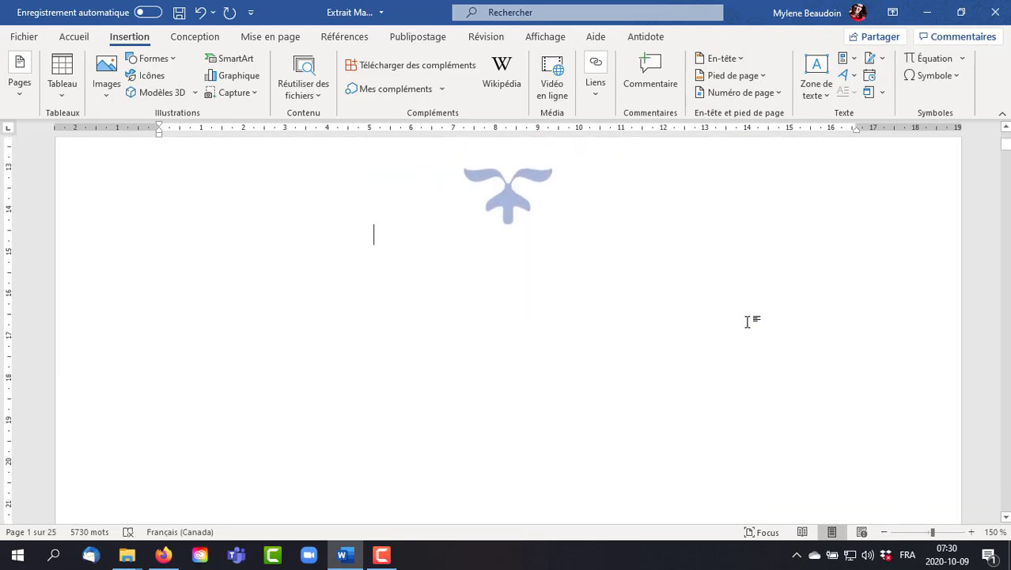
- Add an empty paragraph after the chapter's introductory paragraph, just before the heading "Faites ce que les autres candidats ne sont pas prêts à faire."
scroll(749, 321, "down", 15)
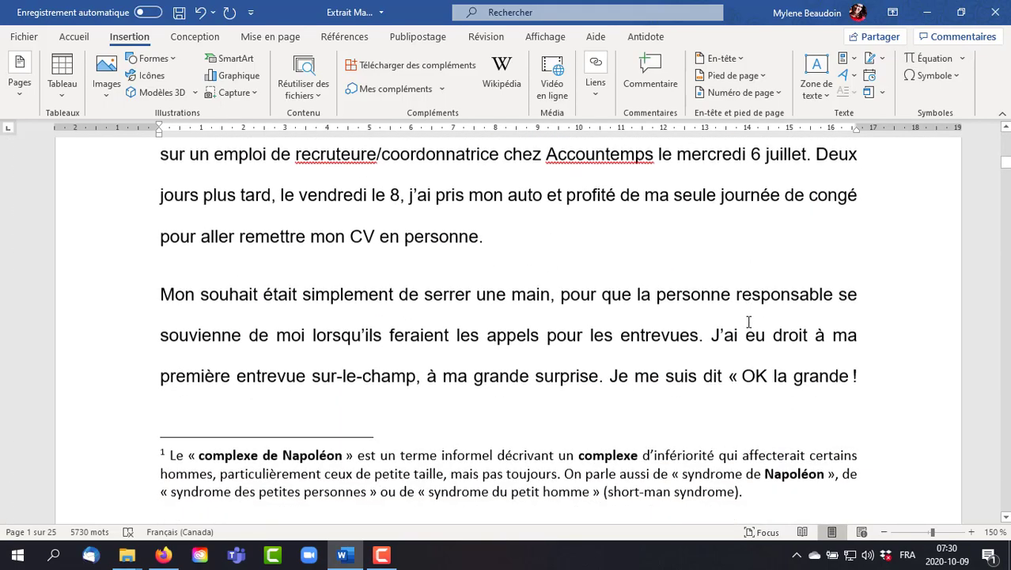
scroll(748, 321, "up", 8)
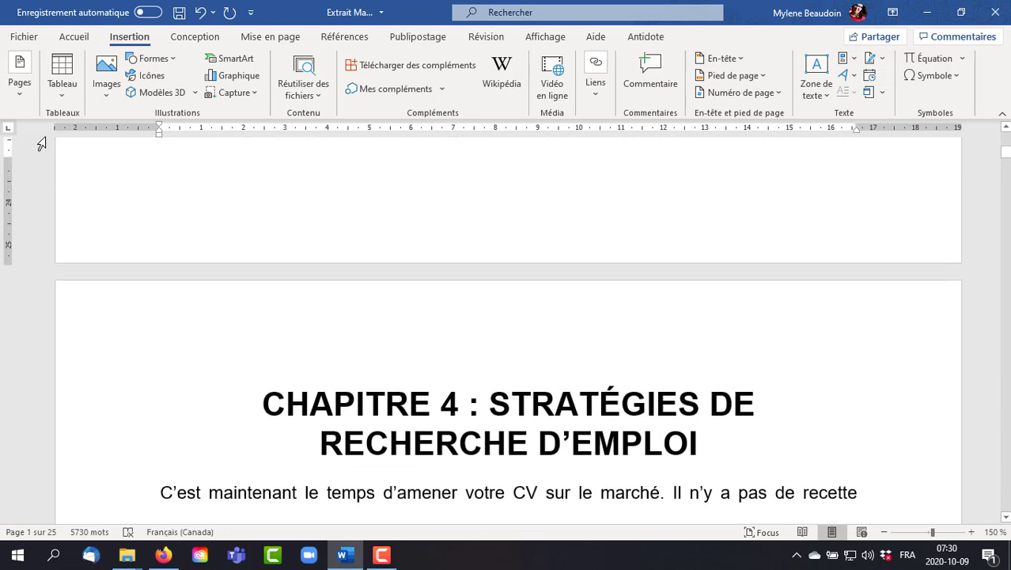
scroll(586, 335, "up", 3)
scroll(586, 335, "down", 7)
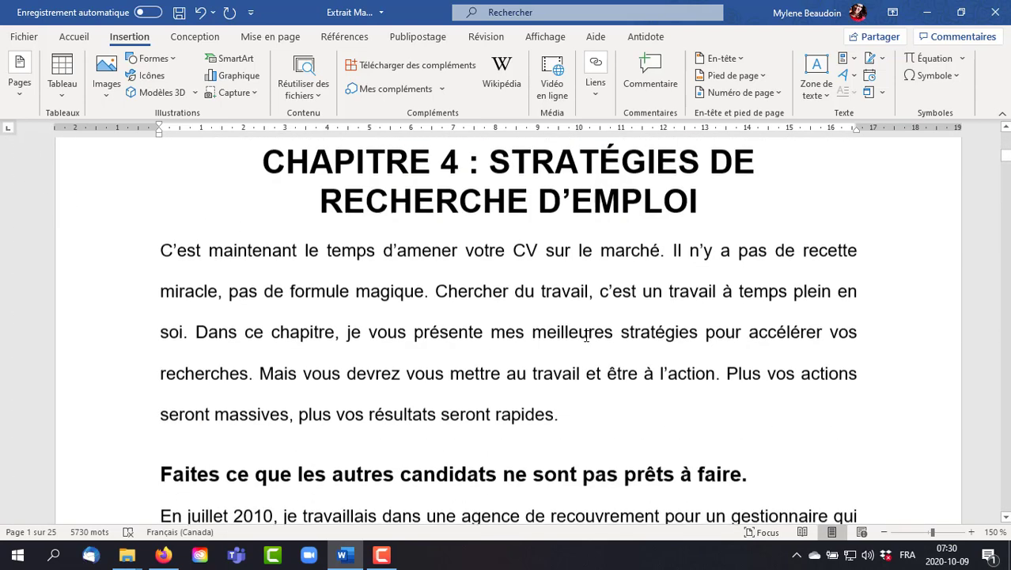
left_click(586, 336)
key("Return")
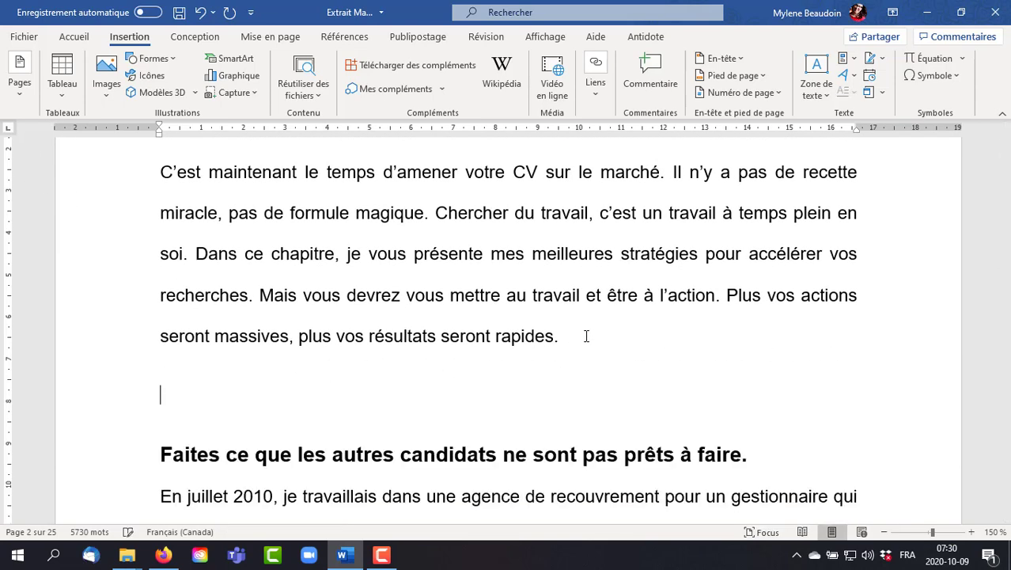
- Insert a table of seven columns and six rows at the empty paragraph and dismiss the chat notification
left_click(62, 86)
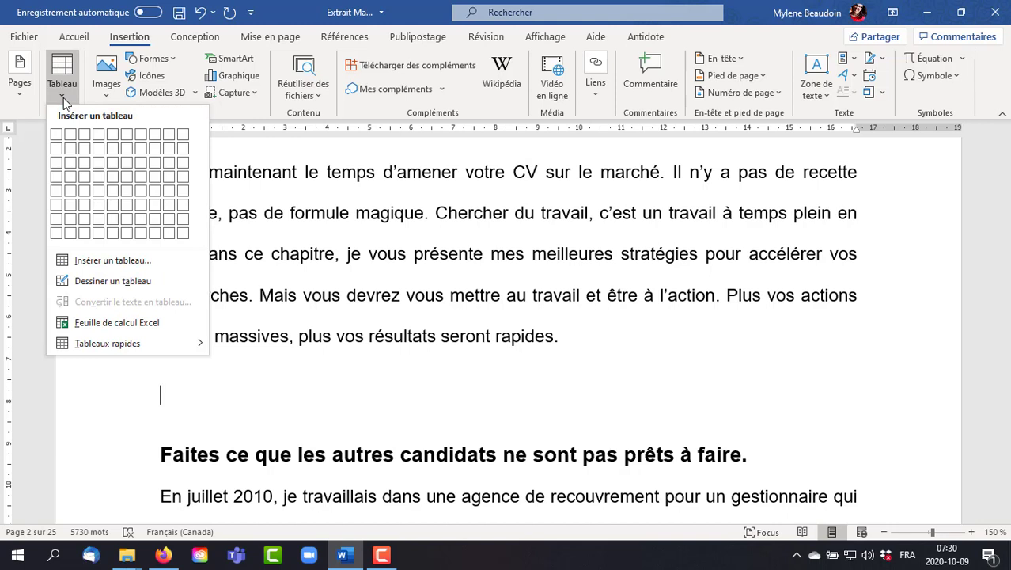
left_click(131, 209)
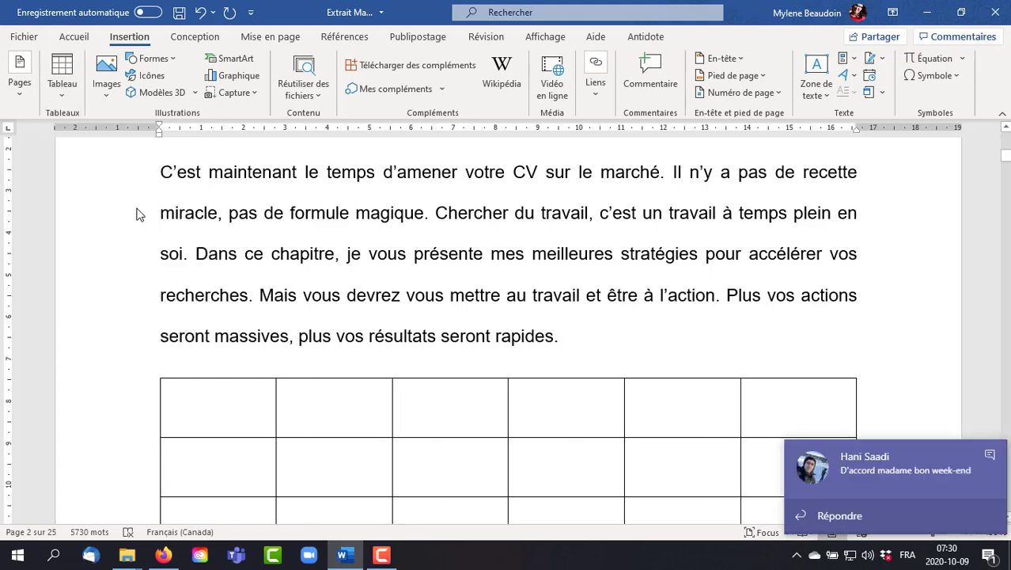
left_click(990, 456)
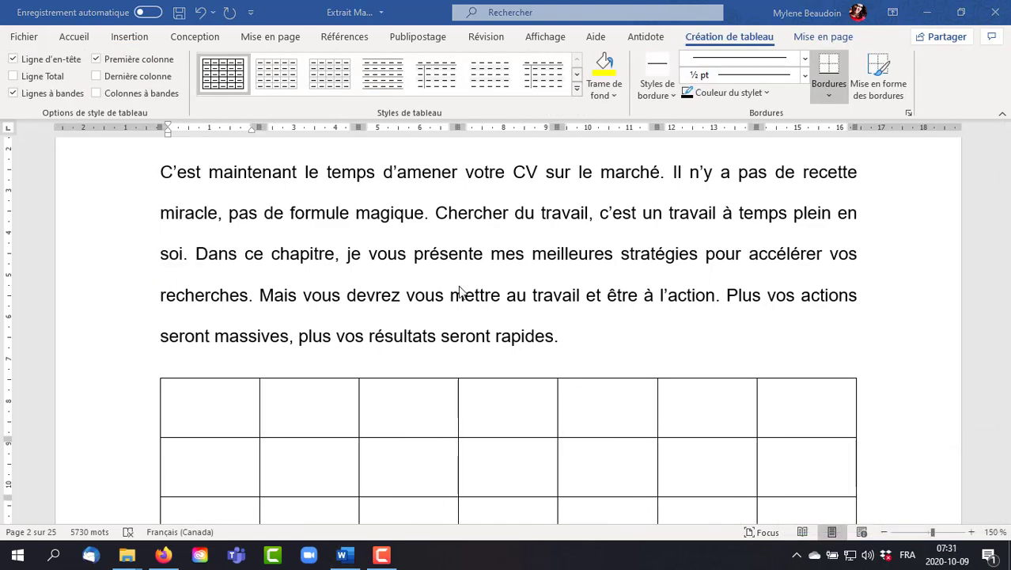
scroll(669, 287, "down", 5)
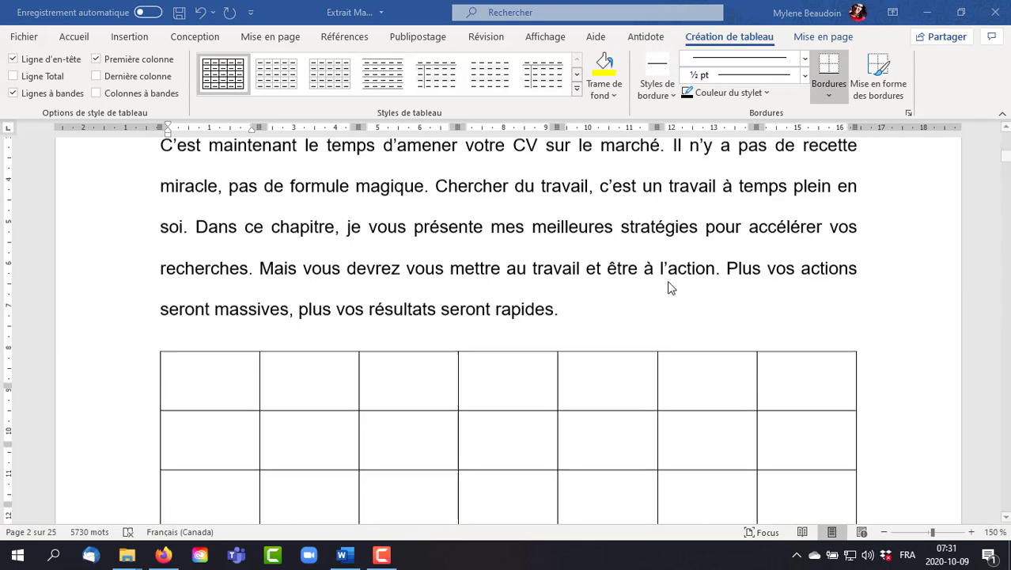
scroll(668, 287, "up", 5)
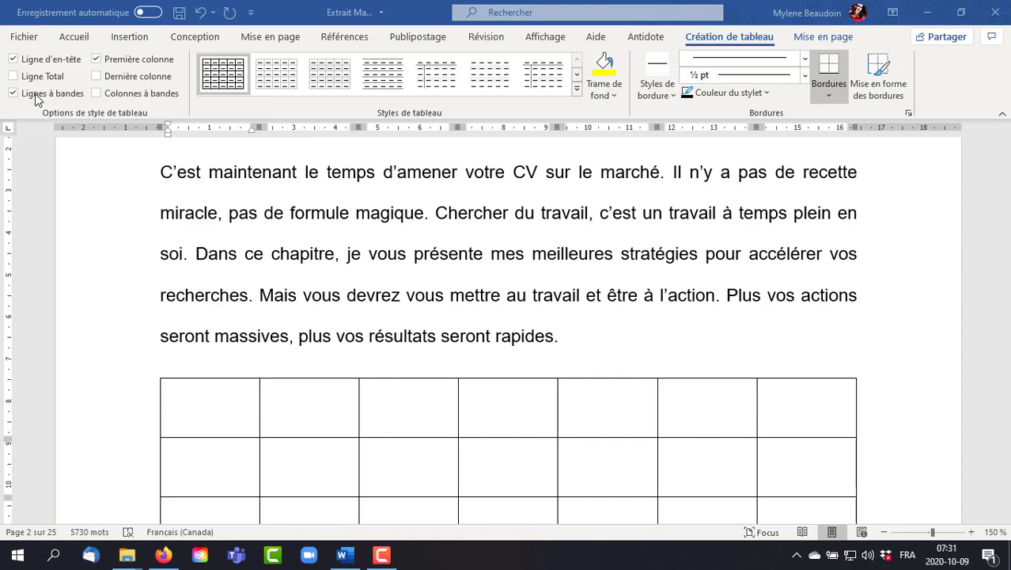
- Apply a black-and-grey table style with banded rows and a thick line under the header row
left_click(577, 76)
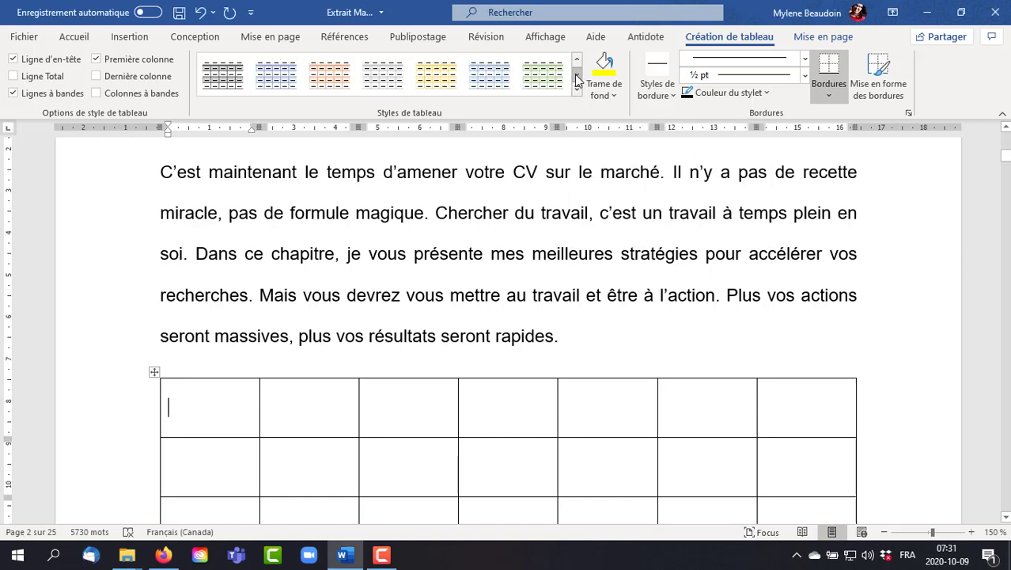
left_click(229, 83)
scroll(558, 317, "down", 3)
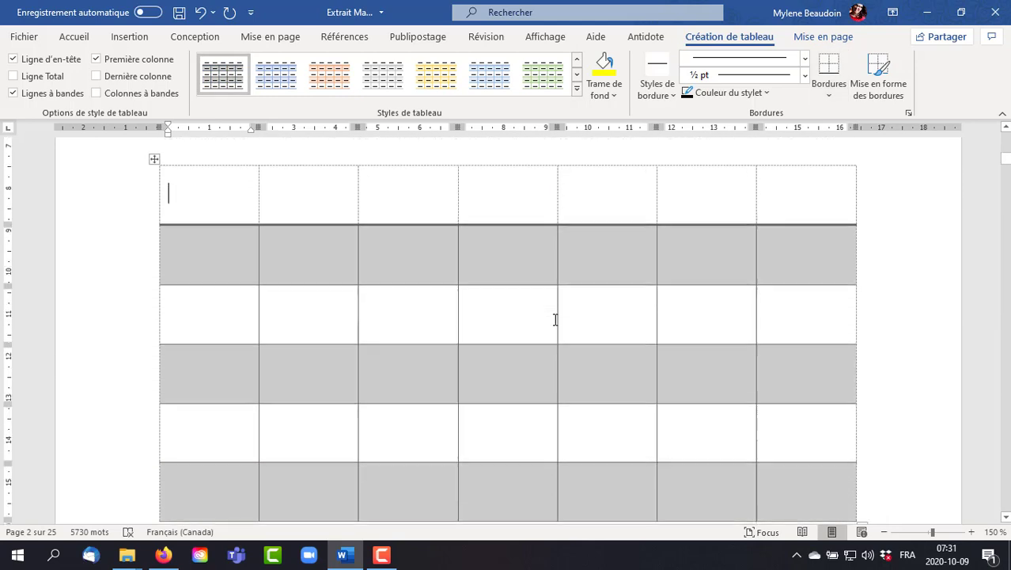
scroll(555, 319, "down", 4)
scroll(554, 316, "up", 5)
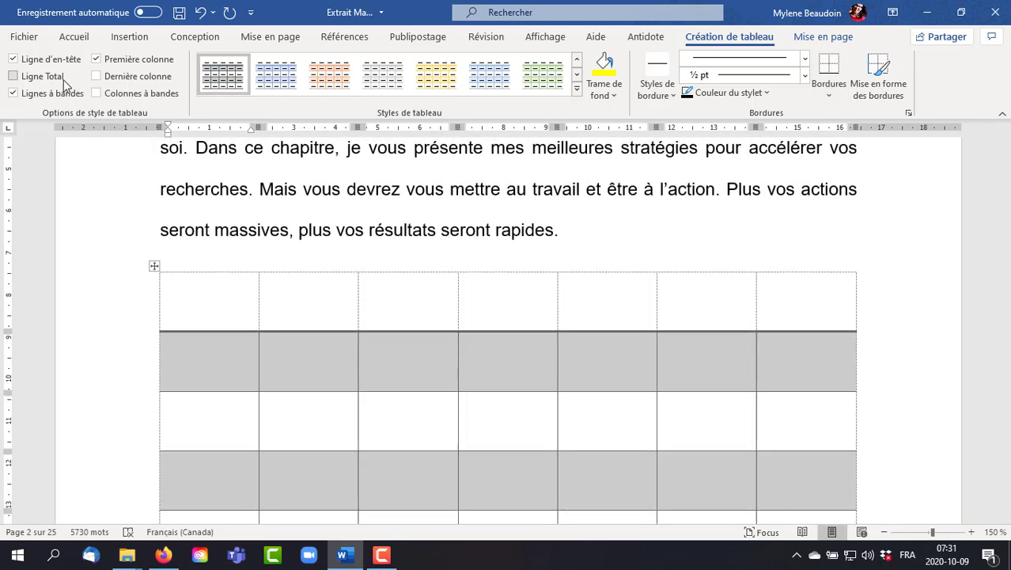
- Enable the total row option for the table and check its last row
left_click(44, 80)
scroll(697, 291, "down", 3)
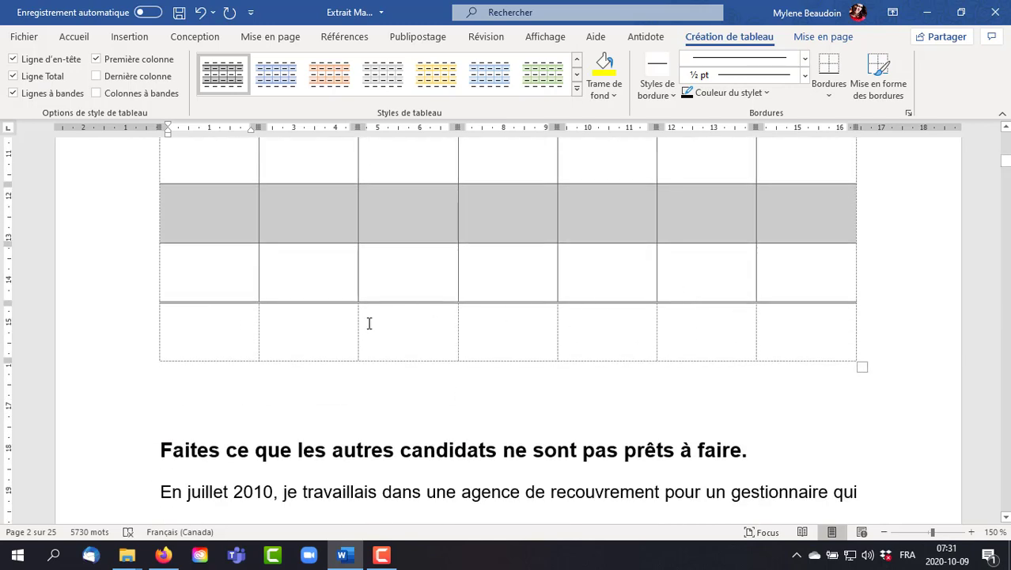
scroll(242, 321, "up", 3)
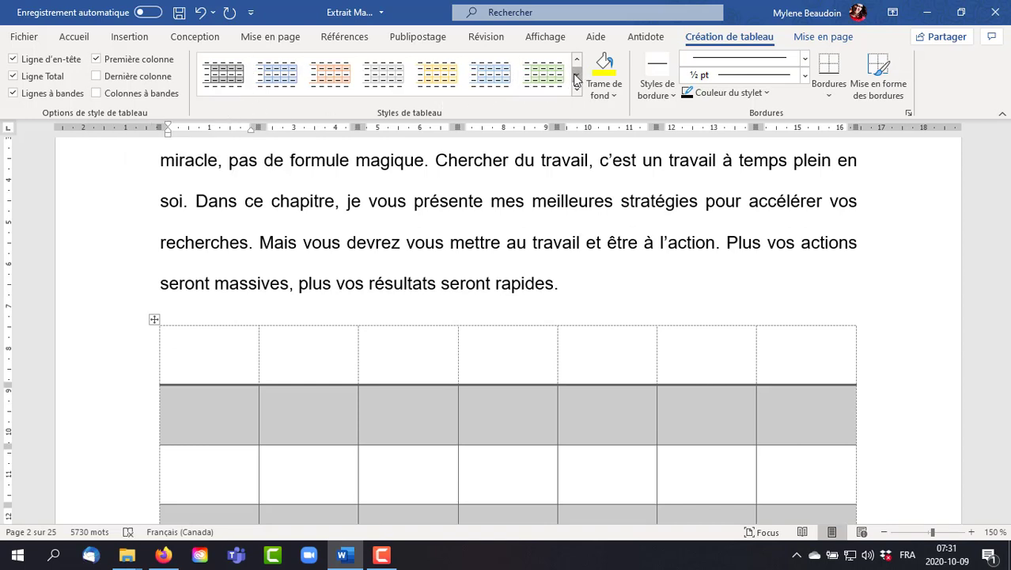
- Switch the table to the black-and-grey grid style with unshaded header and first column, and enable the last column option
left_click(215, 75)
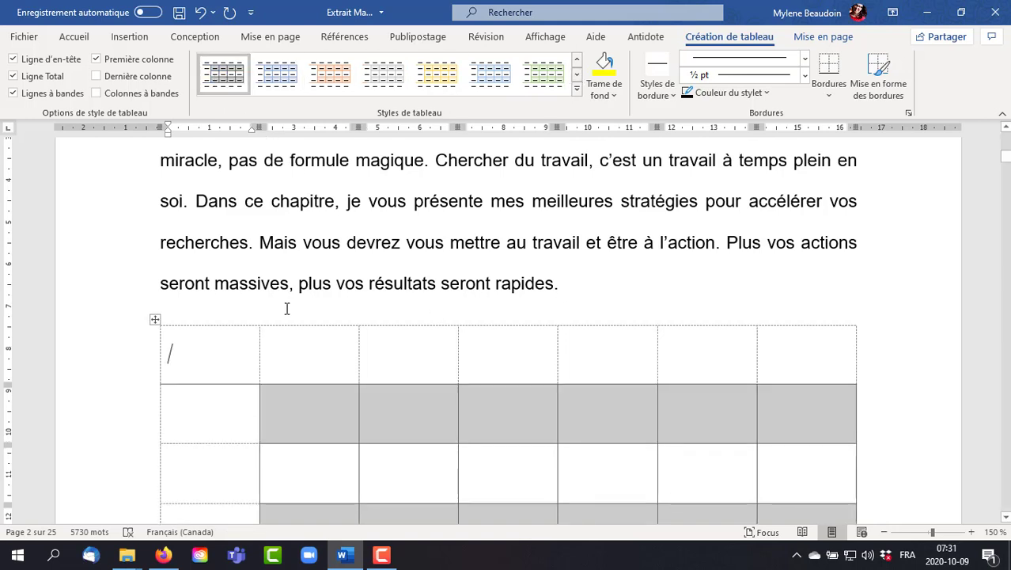
left_click(133, 83)
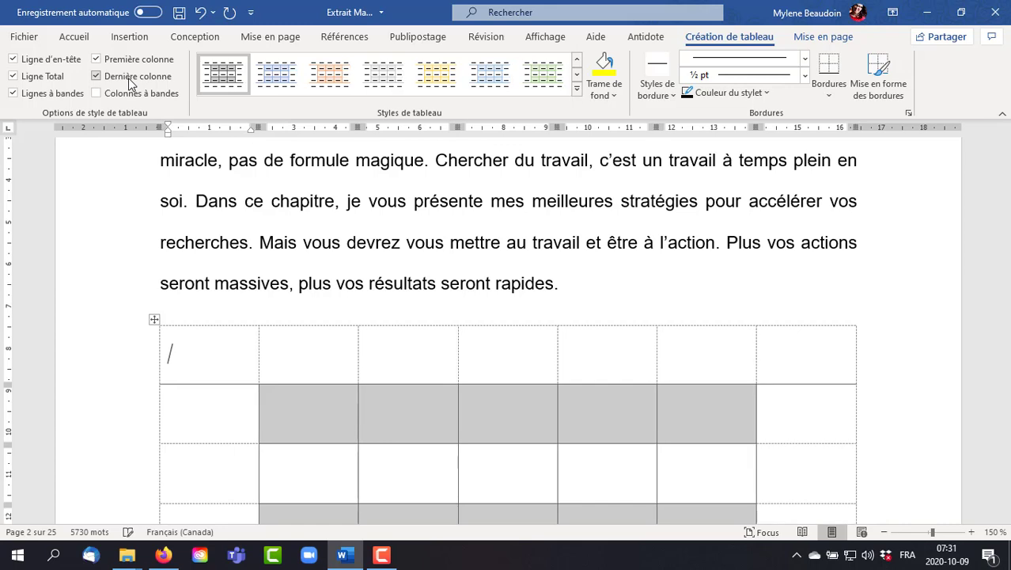
scroll(668, 427, "down", 3)
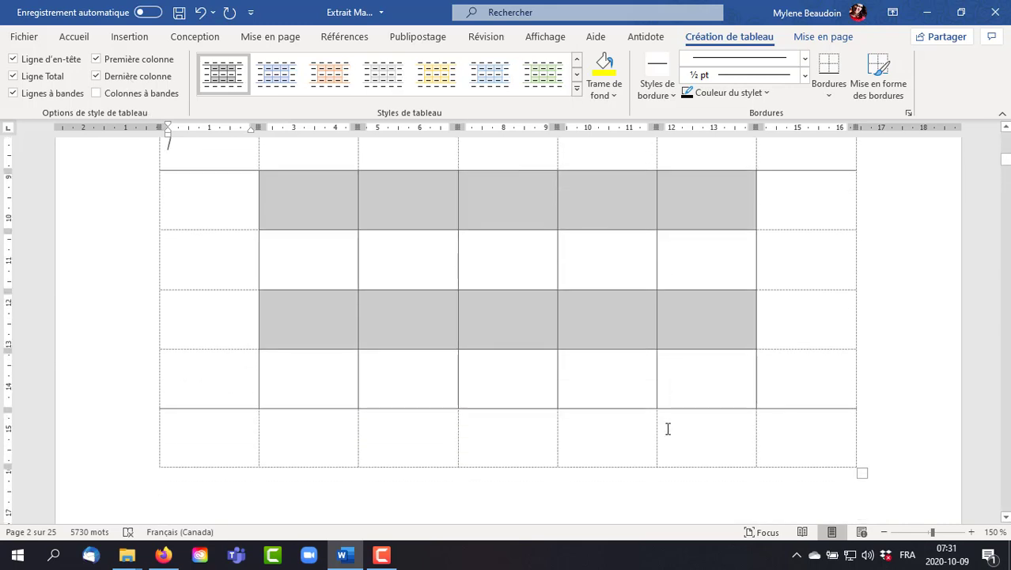
scroll(668, 428, "up", 4)
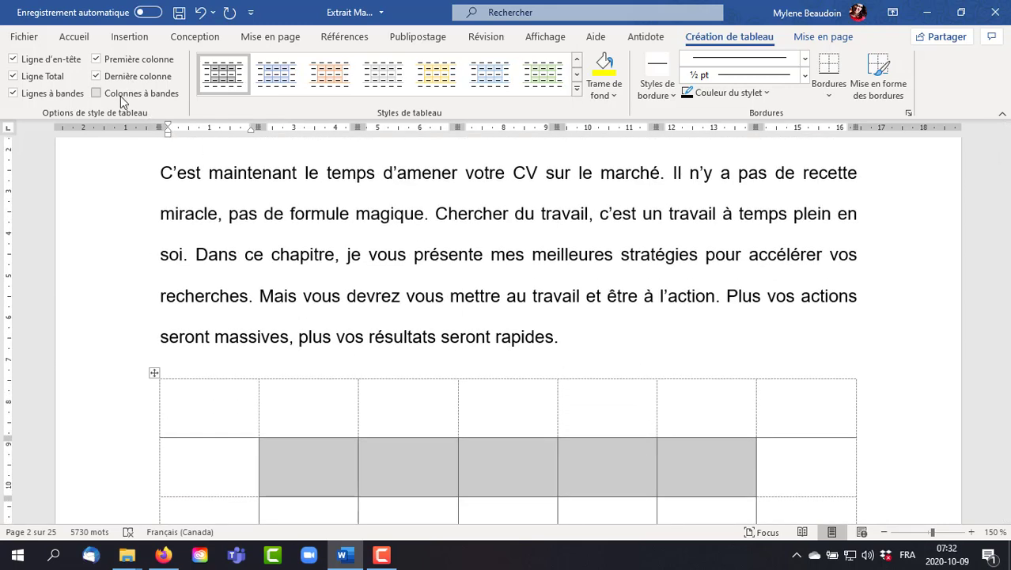
- Enable banded columns and disable banded rows for the table
left_click(117, 93)
scroll(606, 425, "down", 3)
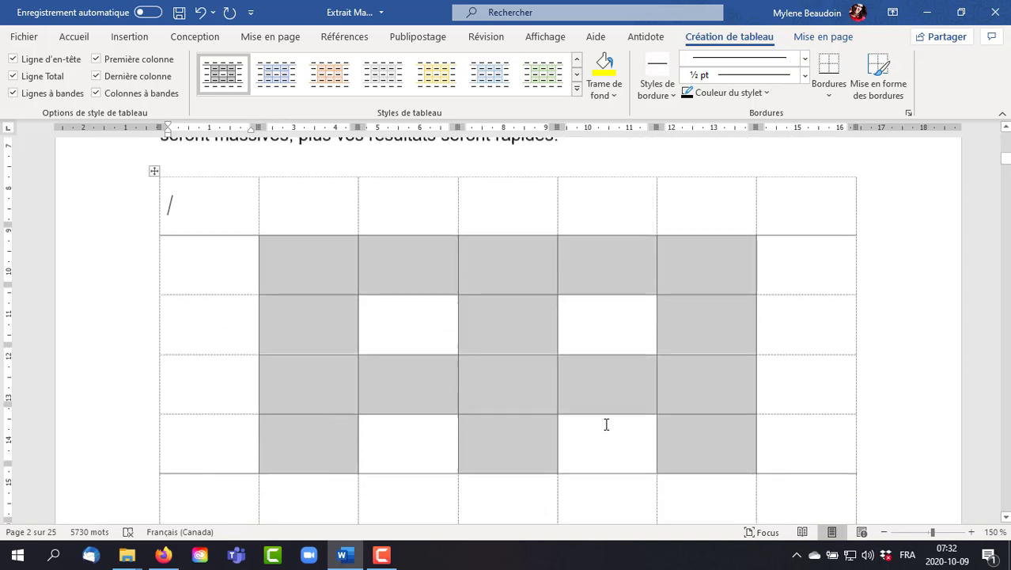
scroll(606, 425, "down", 1)
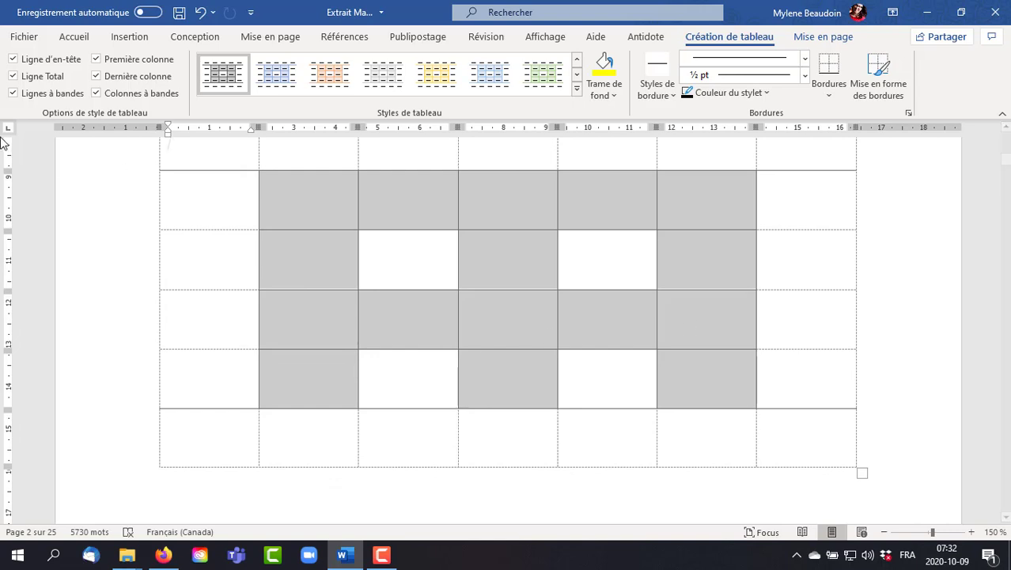
left_click(13, 94)
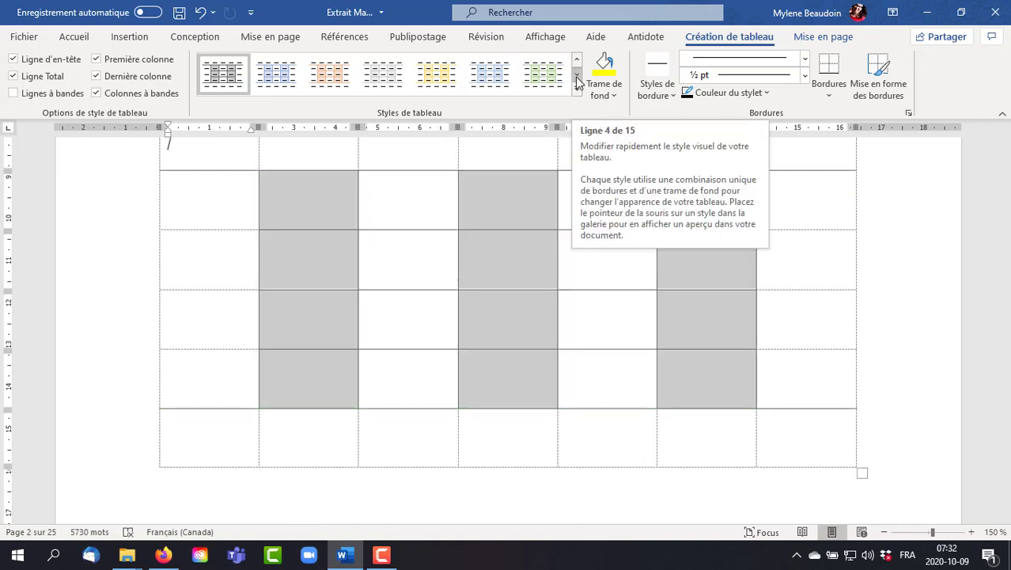
- Shade the table's first cell with the standard light blue, and extend the same shading to all of its cells
left_click(608, 94)
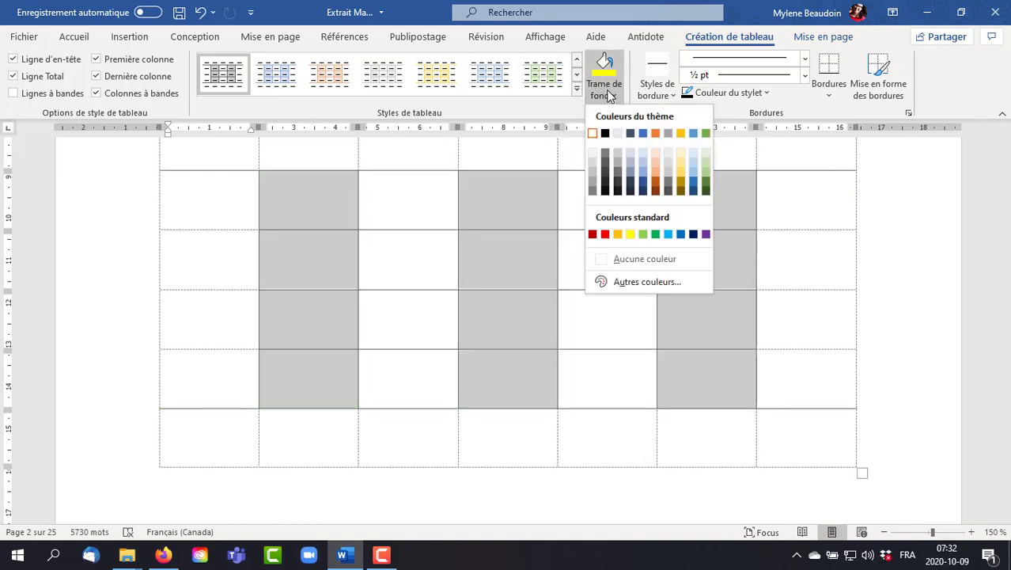
left_click(668, 233)
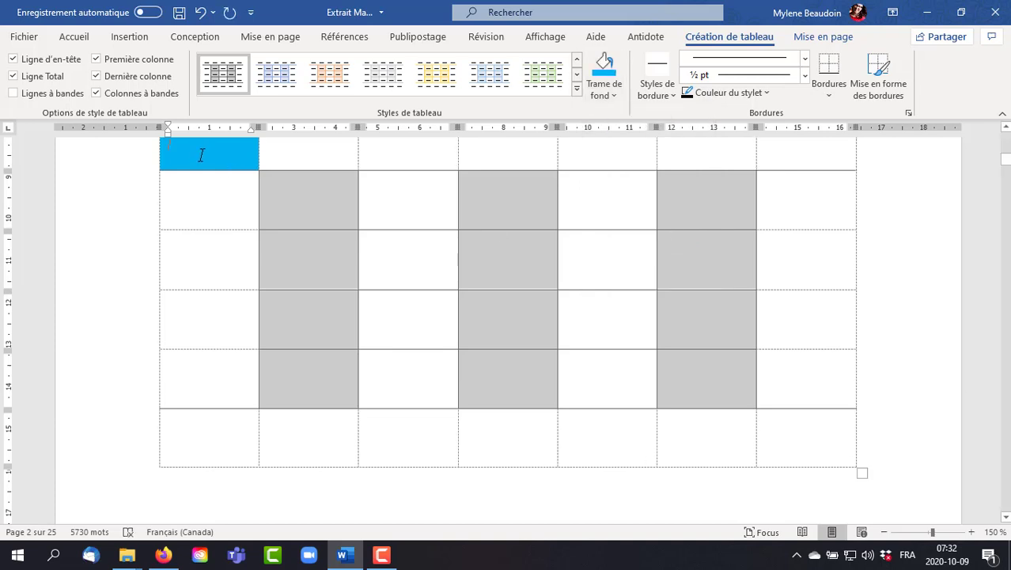
left_click_drag(201, 155, 778, 449)
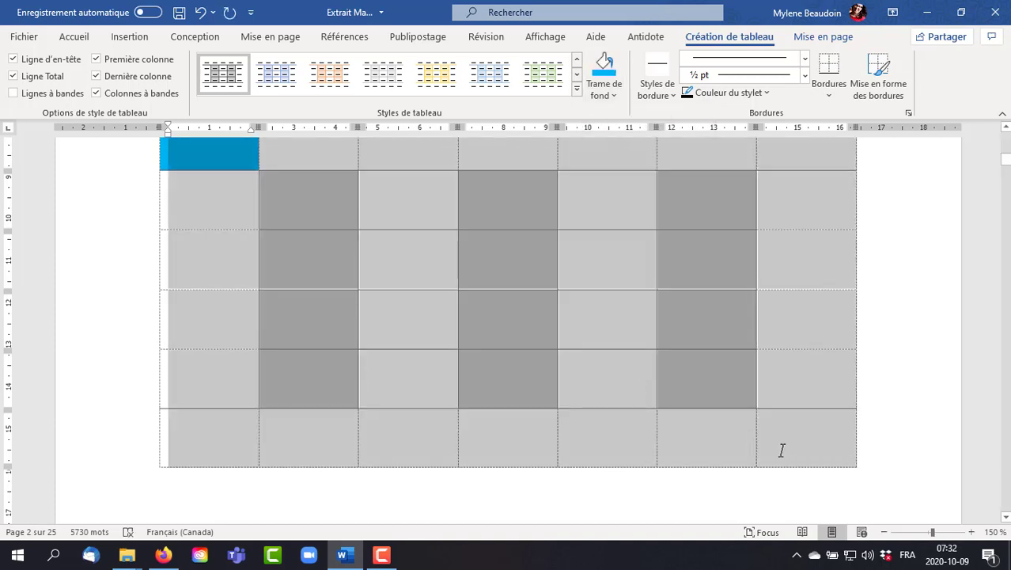
left_click(606, 65)
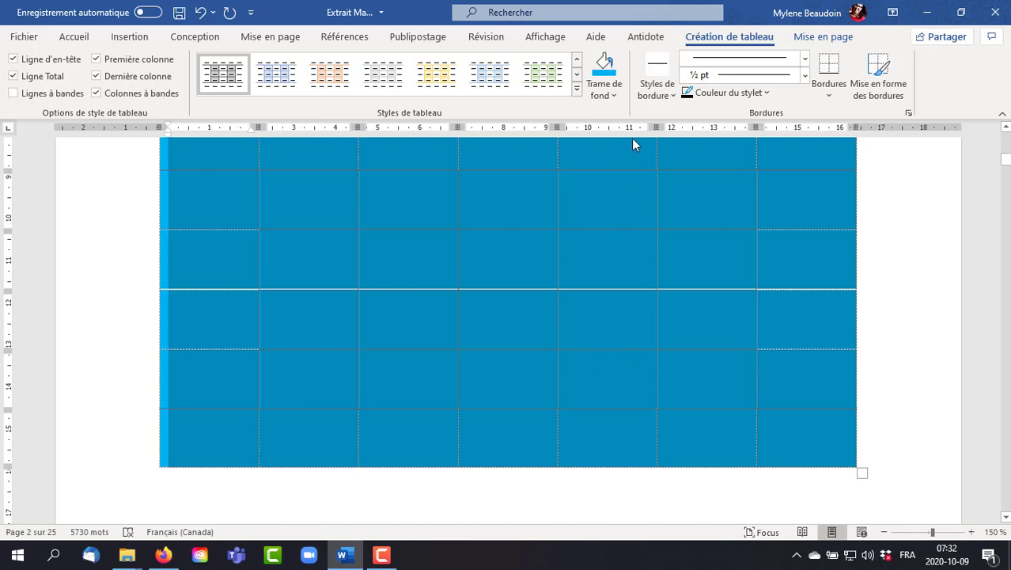
- Paint the table's right, bottom, left and top outer edges with the black double-line theme border style
left_click(660, 90)
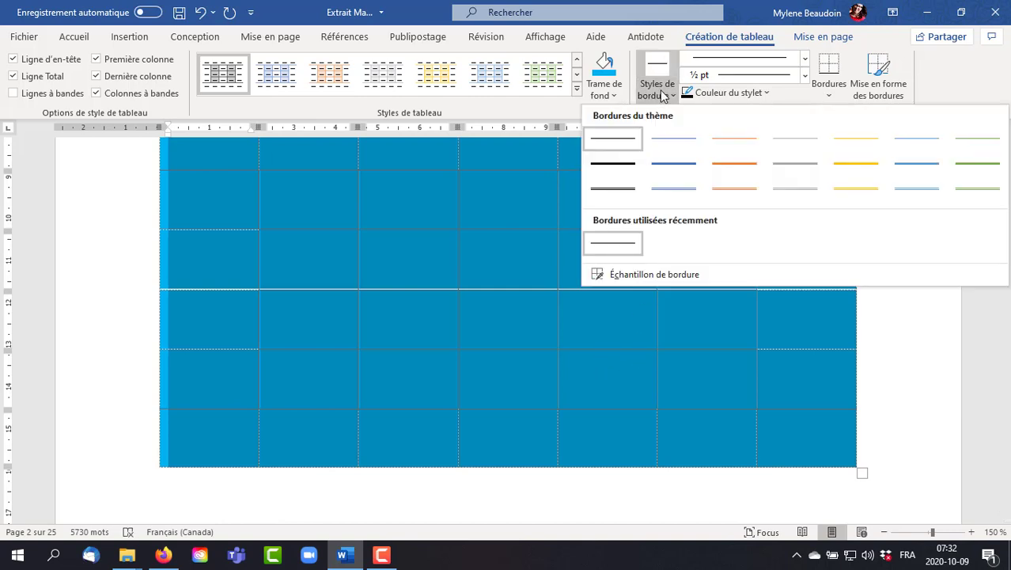
left_click(610, 195)
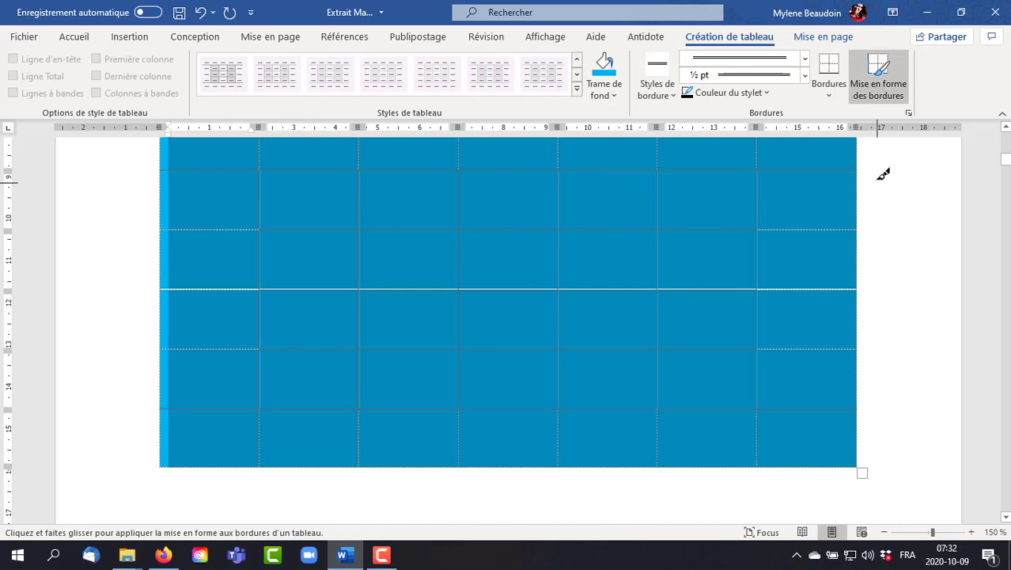
left_click_drag(859, 142, 864, 424)
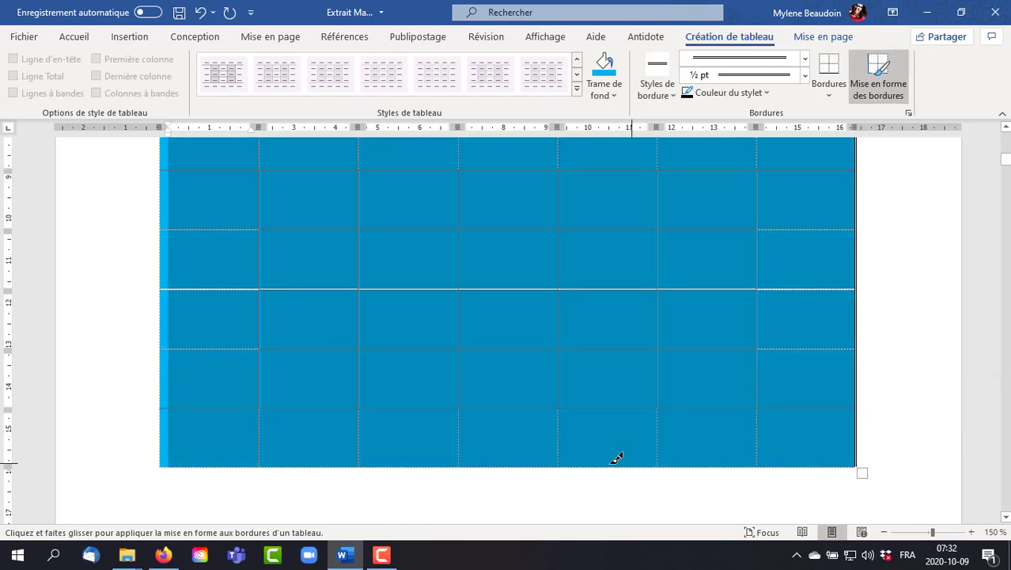
mouse_move(194, 465)
left_mouse_down()
mouse_move(457, 463)
mouse_move(443, 458)
left_mouse_up()
left_click_drag(172, 461, 822, 462)
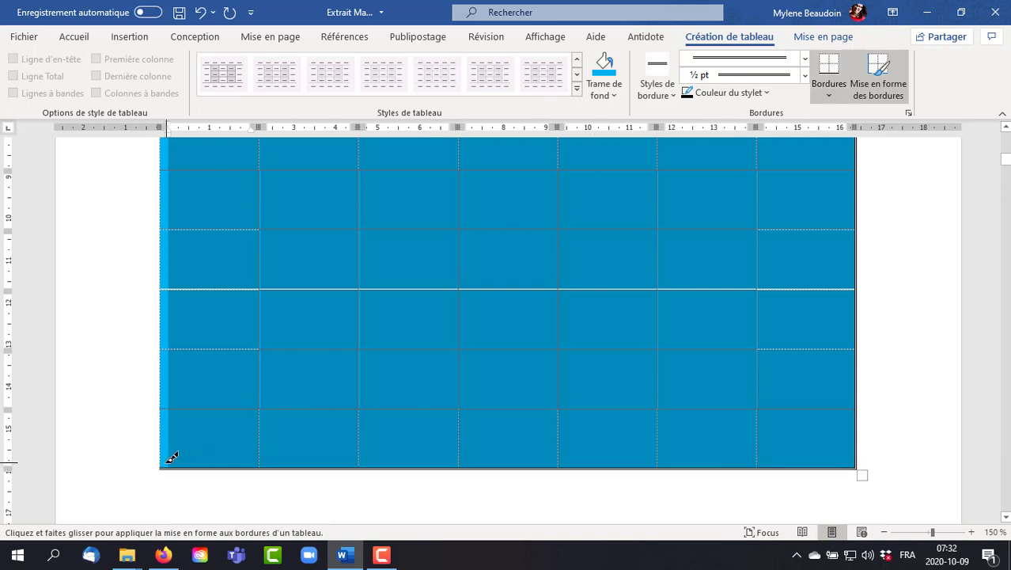
left_click_drag(157, 459, 160, 143)
scroll(579, 304, "up", 3)
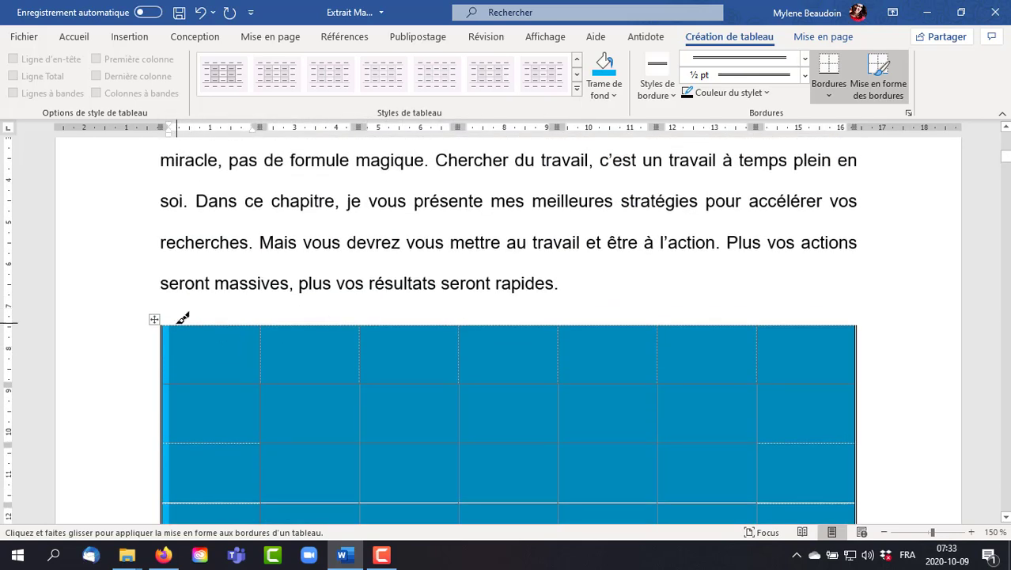
left_click_drag(182, 320, 607, 317)
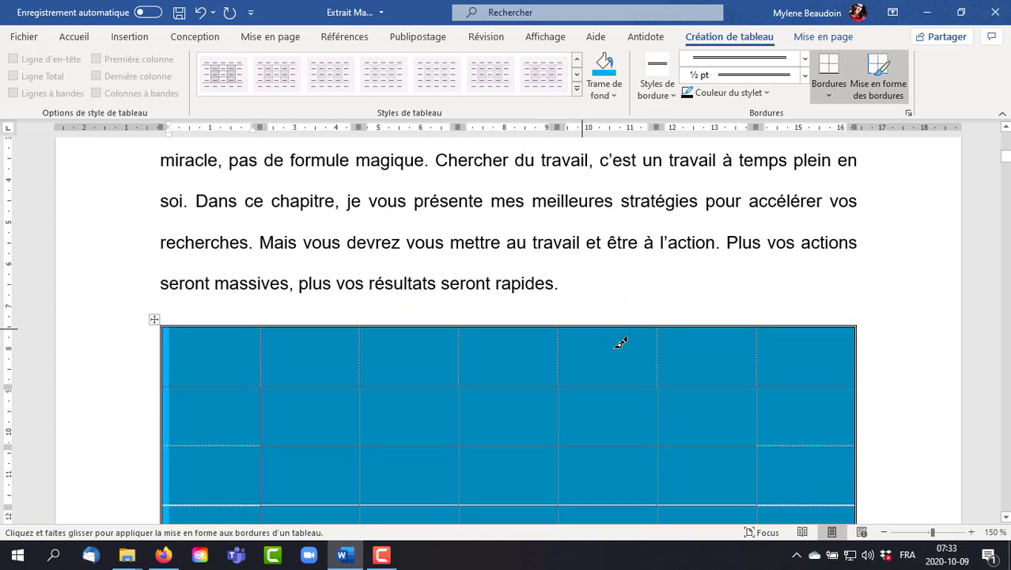
key("Escape")
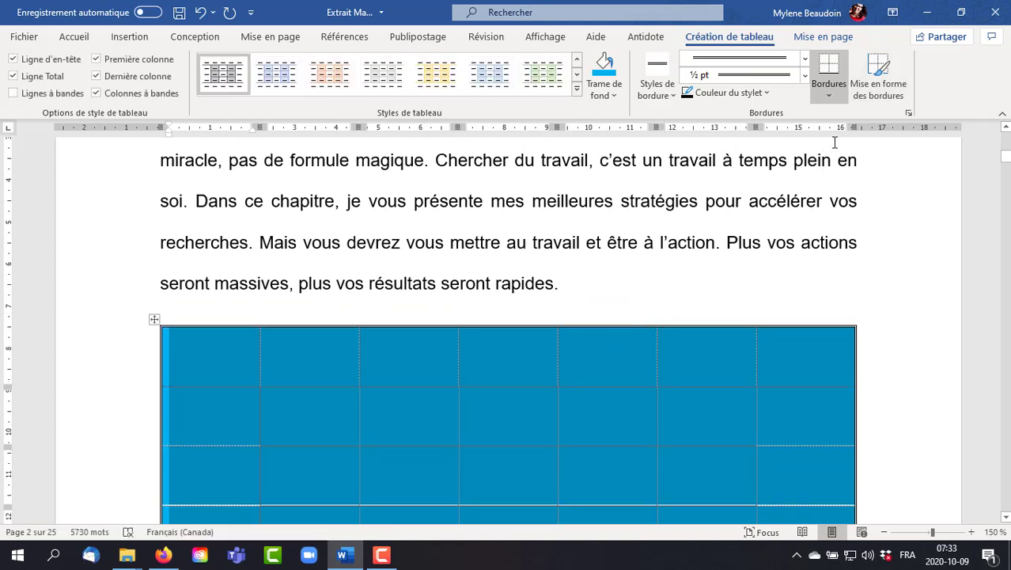
- Apply the double-line style to the selected table using the all borders option
left_click(881, 68)
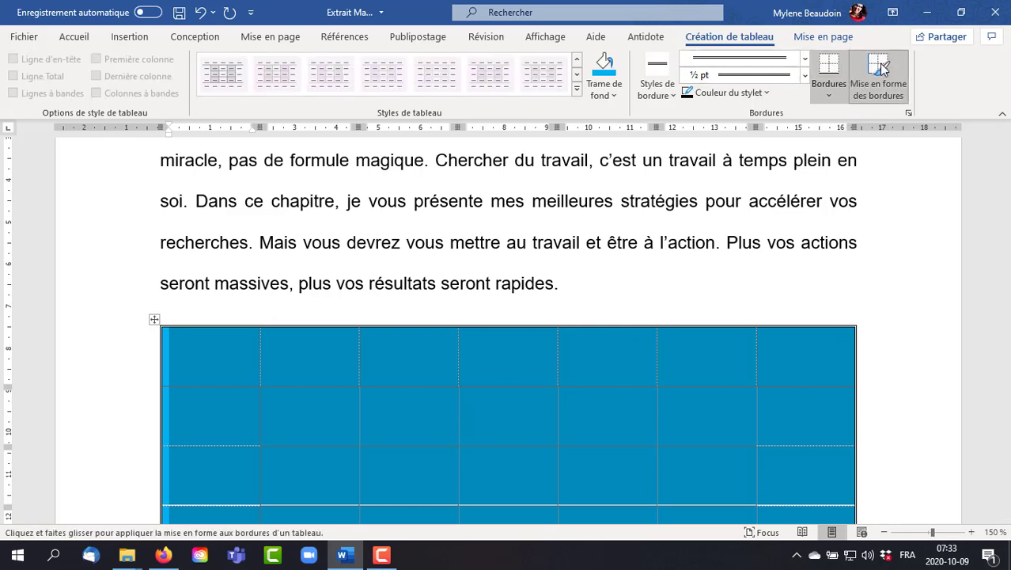
left_click(820, 92)
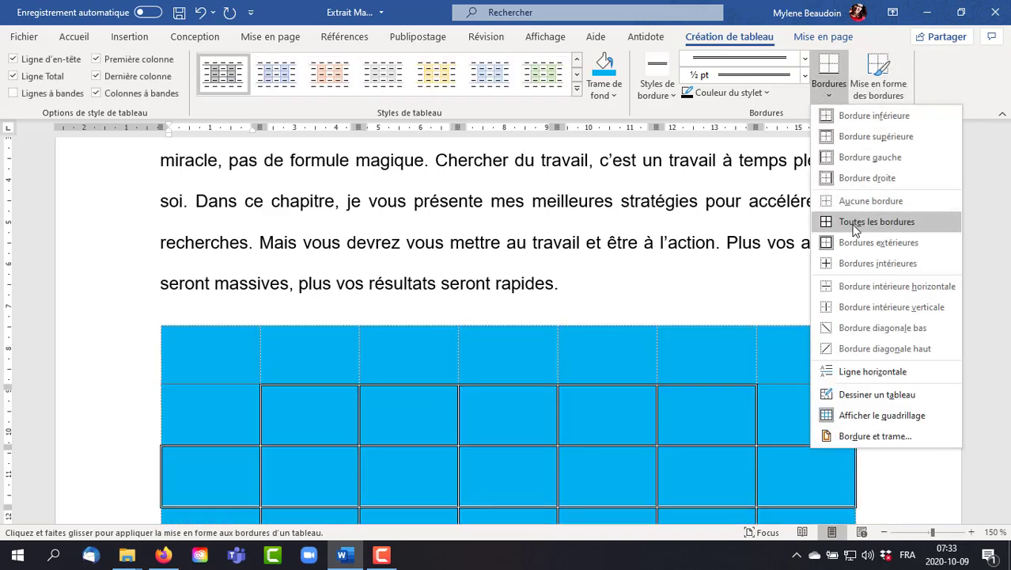
left_click(854, 223)
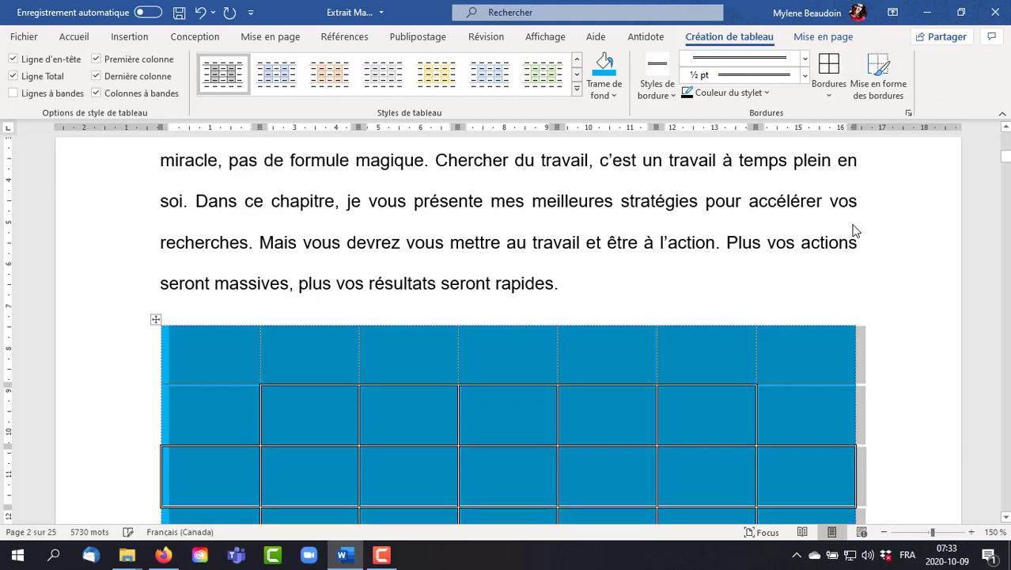
- Merge the second and third cells of the table's second row
scroll(758, 379, "down", 4)
left_click(757, 378)
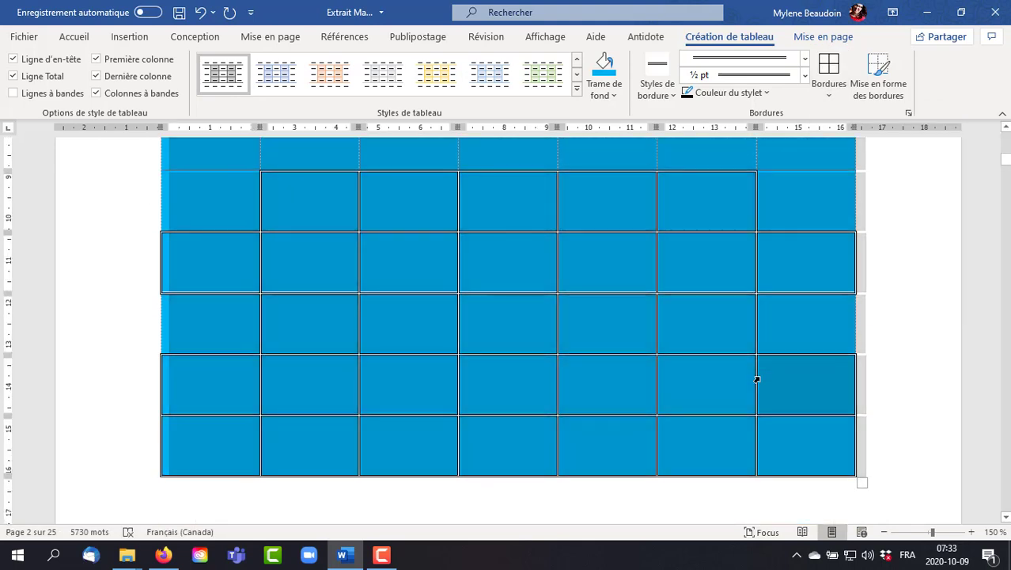
scroll(809, 345, "up", 4)
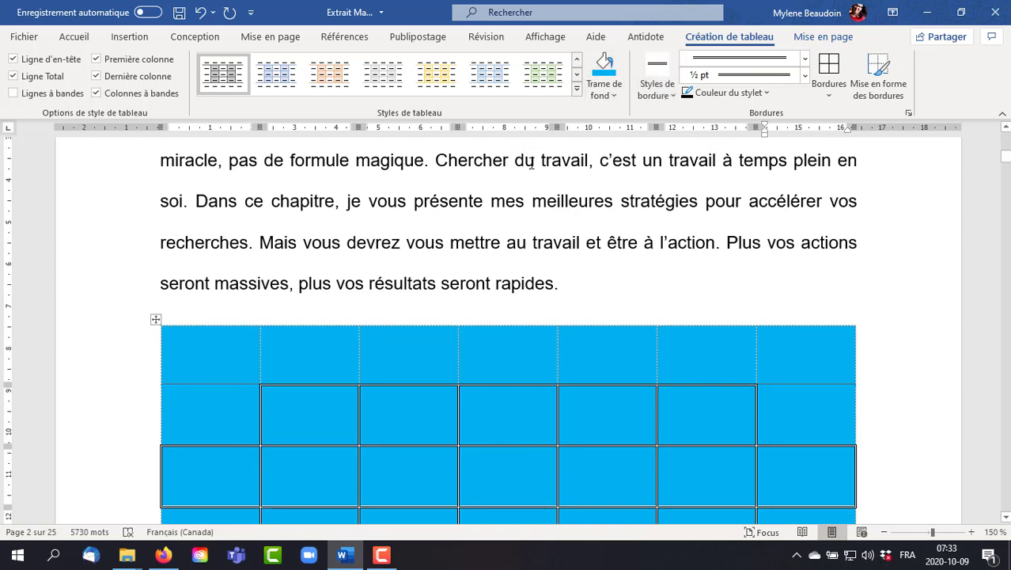
left_click(837, 40)
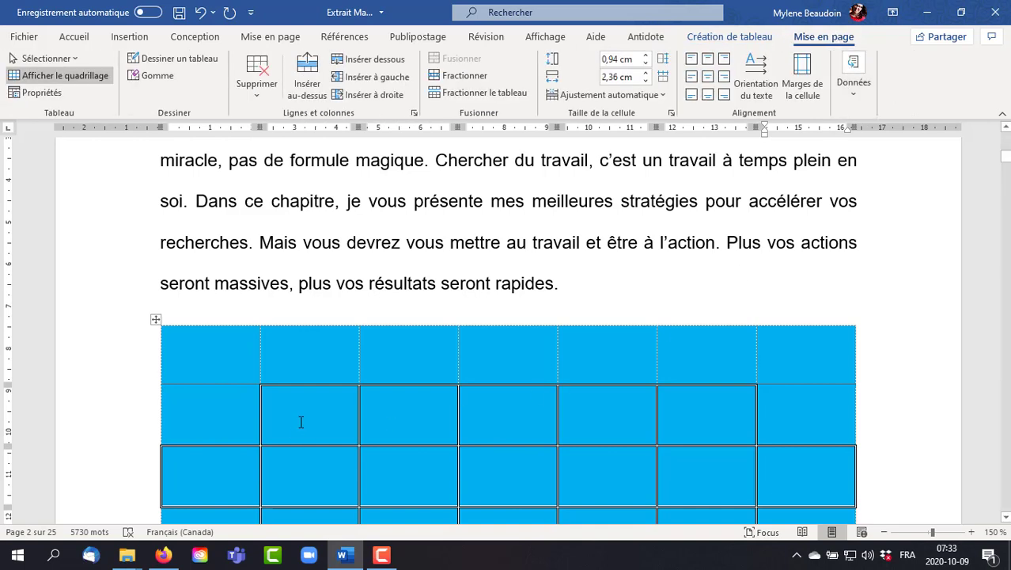
left_click_drag(300, 422, 392, 414)
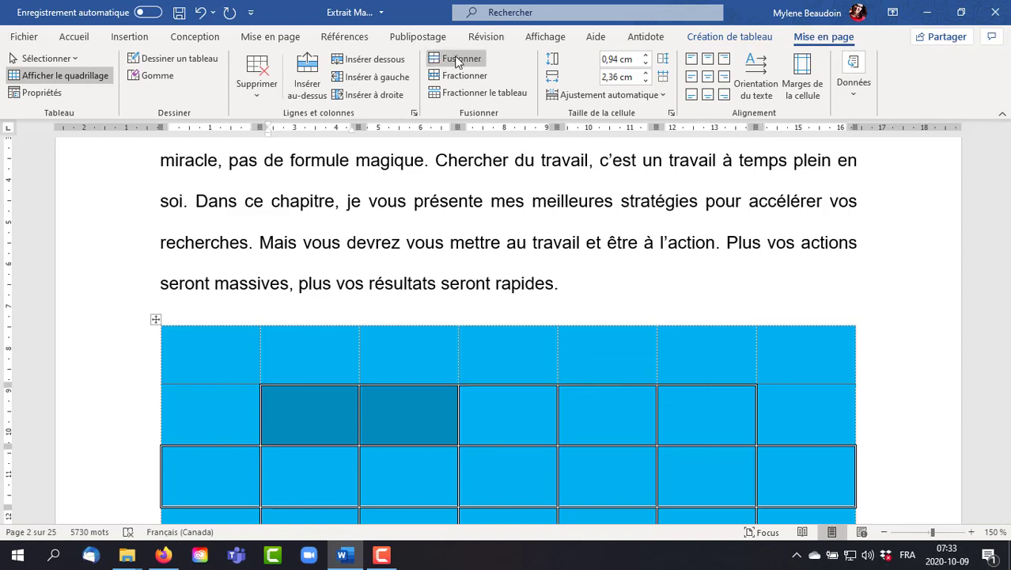
left_click(456, 60)
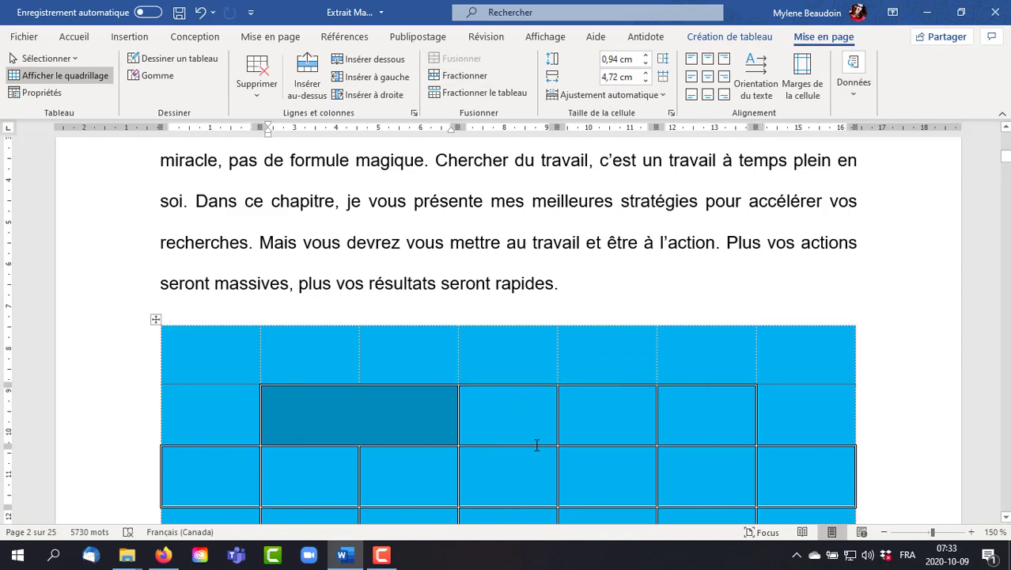
- Insert a new row above the table's third row, and delete that new row
left_click(133, 483)
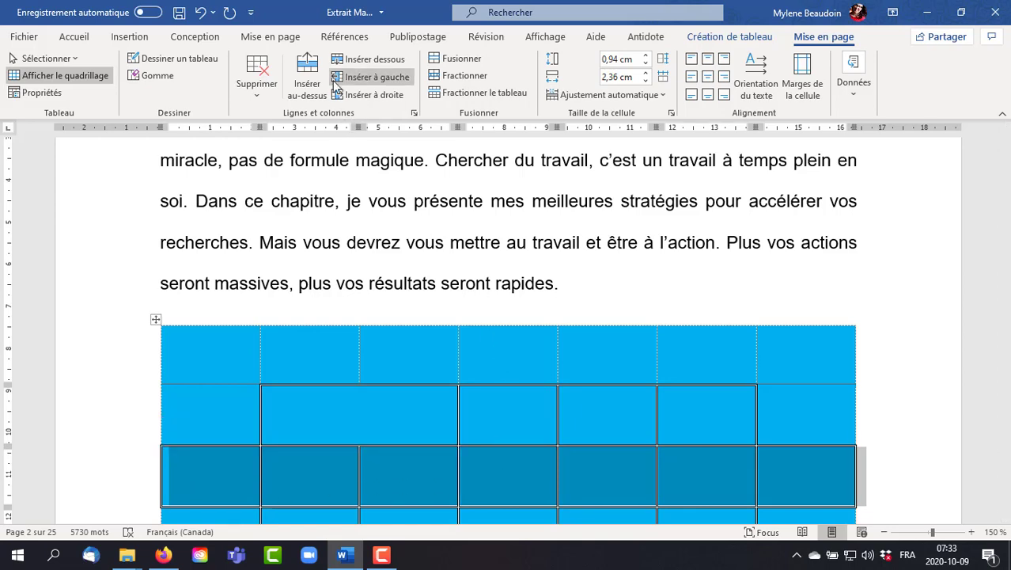
left_click(314, 88)
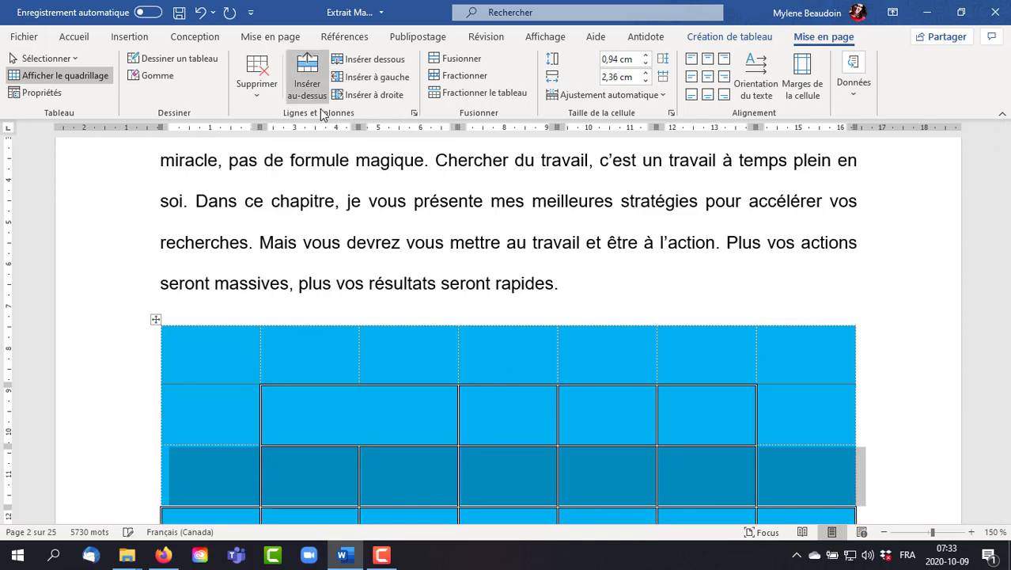
scroll(541, 358, "down", 3)
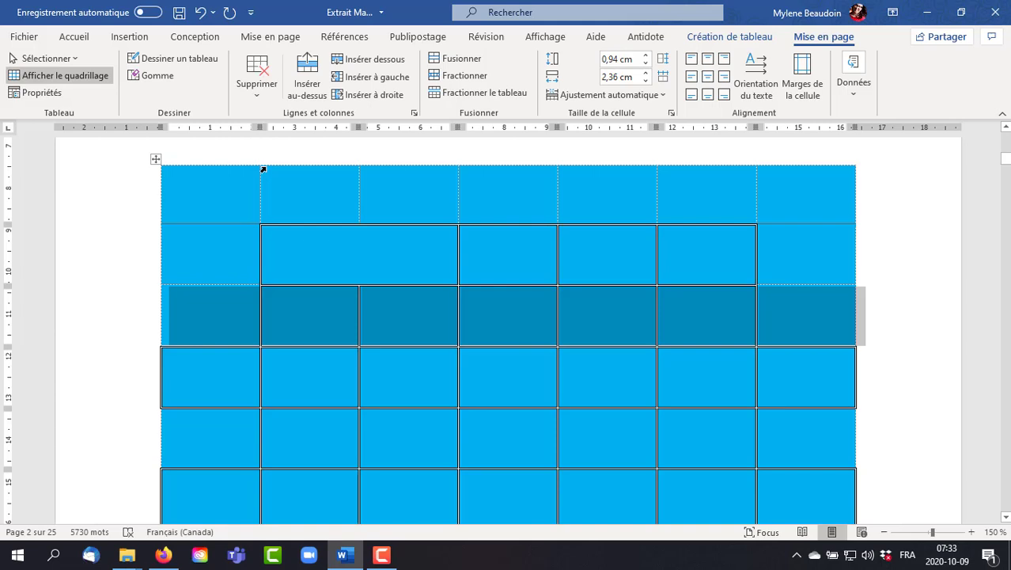
left_click(256, 71)
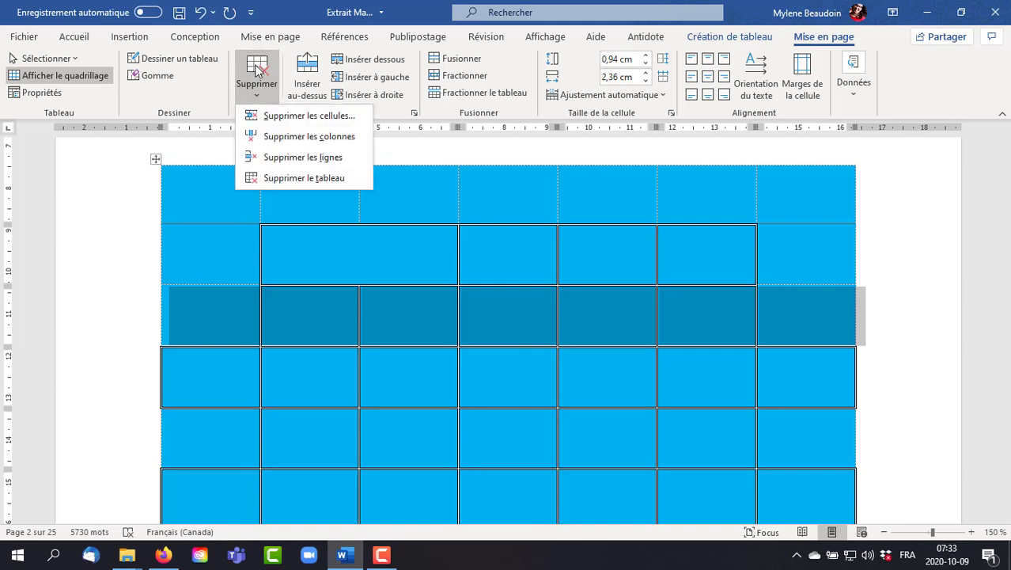
left_click(277, 160)
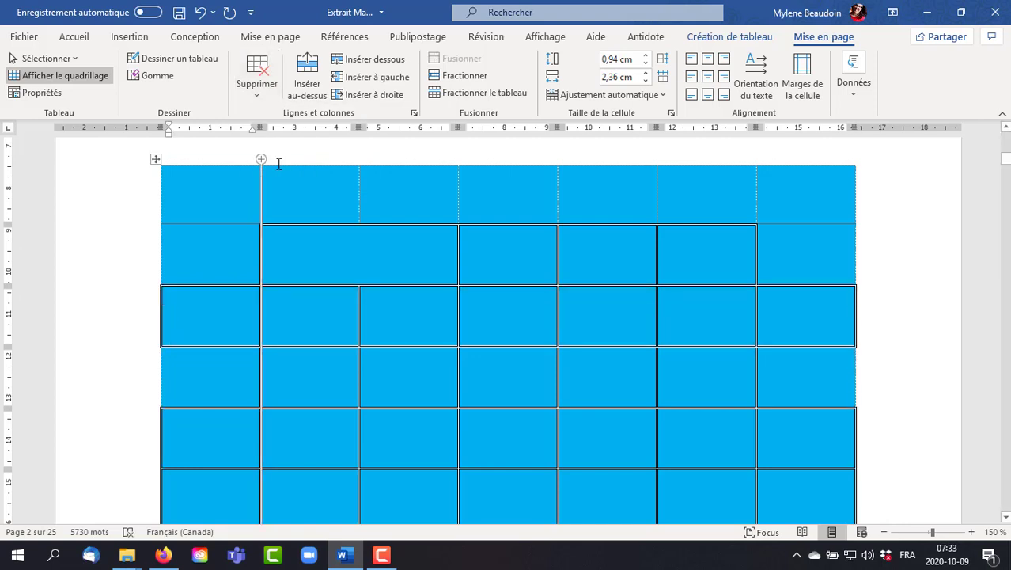
- Delete the table's second column
left_click(282, 162)
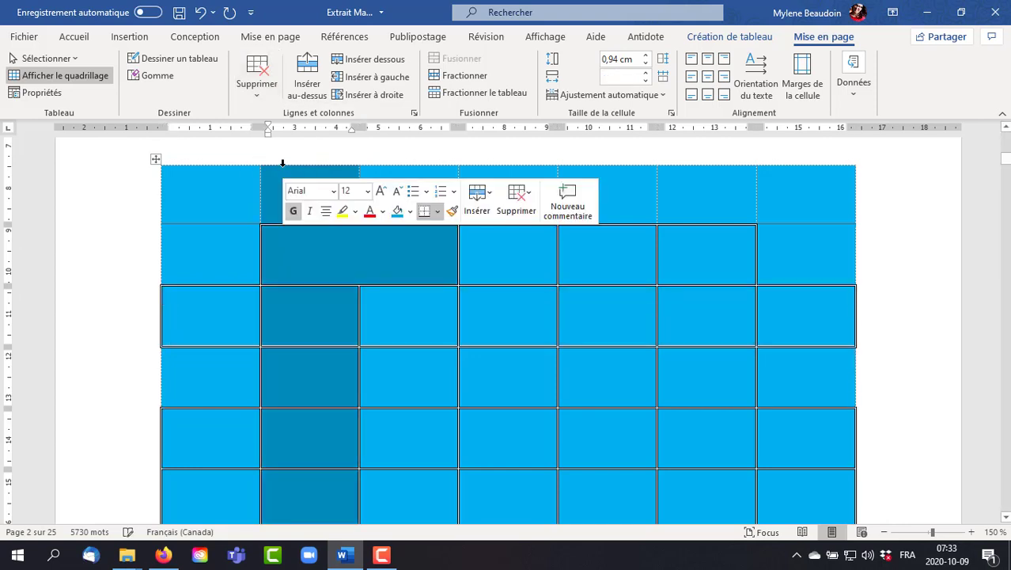
left_click(261, 105)
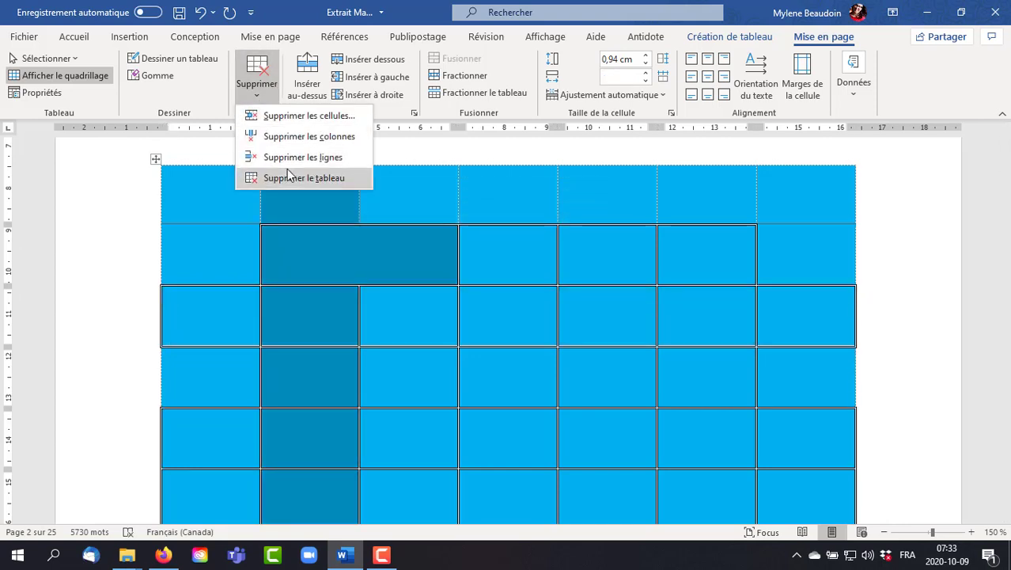
left_click(297, 137)
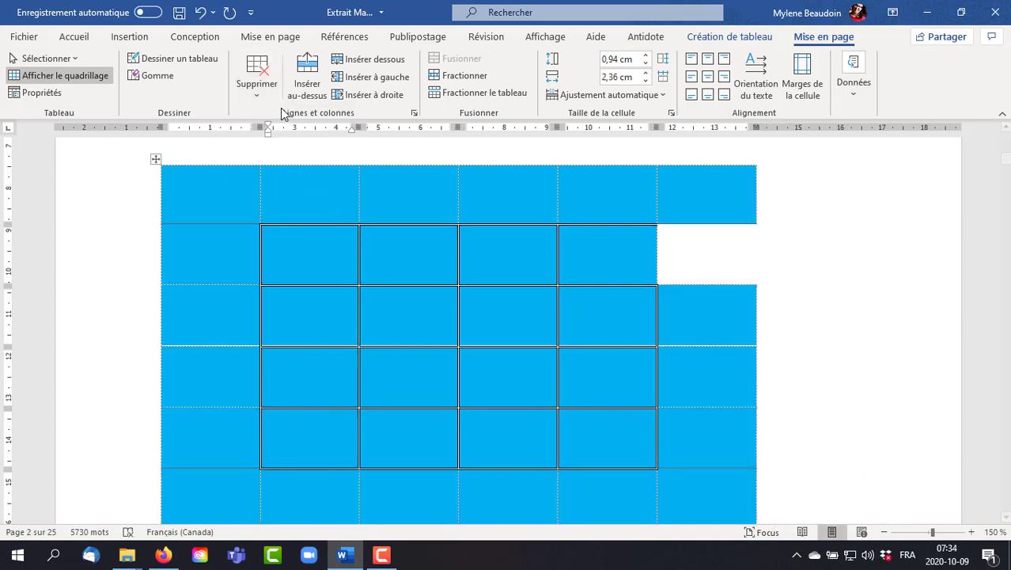
- Delete the entire table and remove the empty line left above the heading "Faites ce que les autres candidats ne sont pas prêts à faire."
left_click(257, 87)
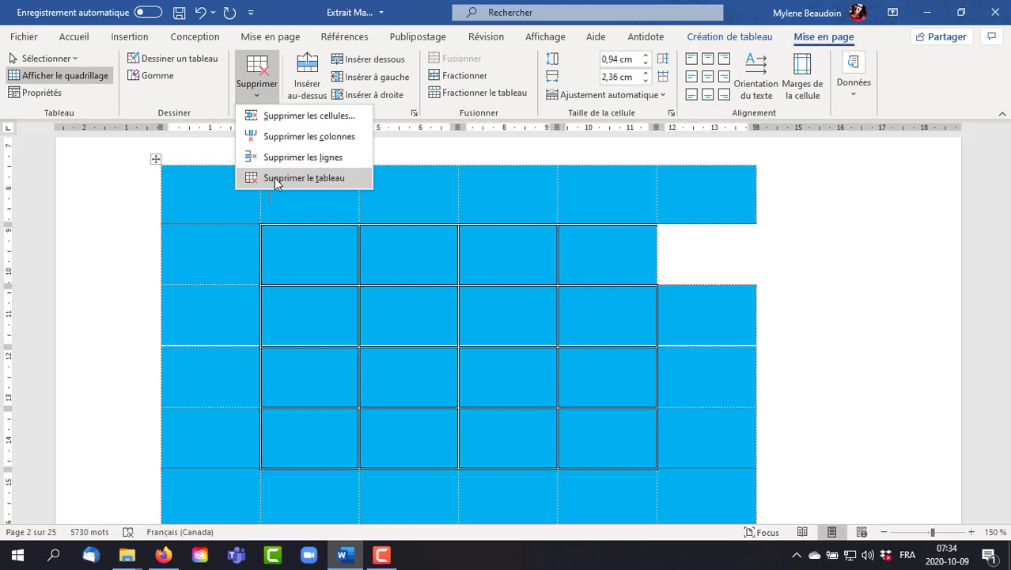
left_click(274, 179)
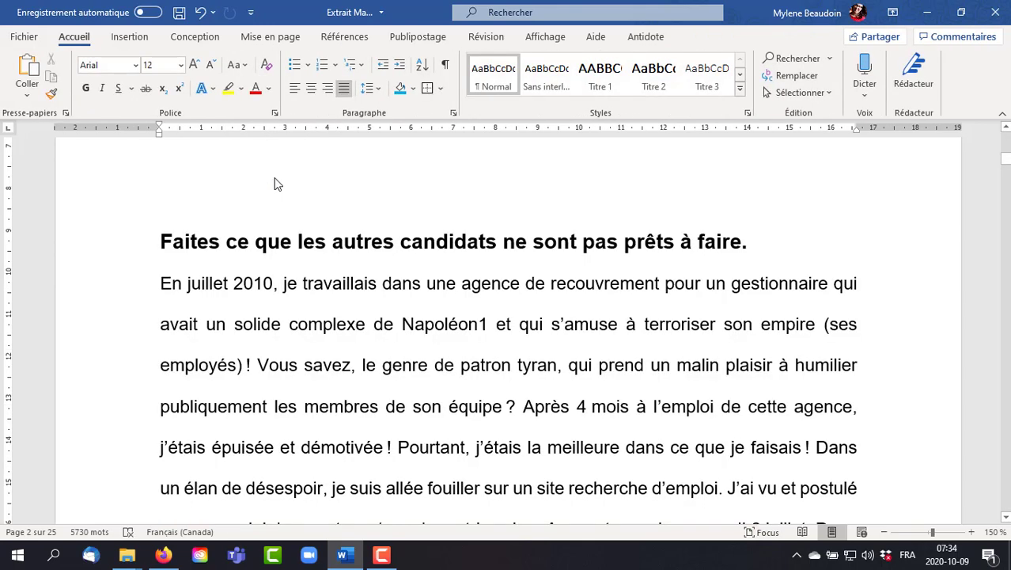
key("BackSpace")
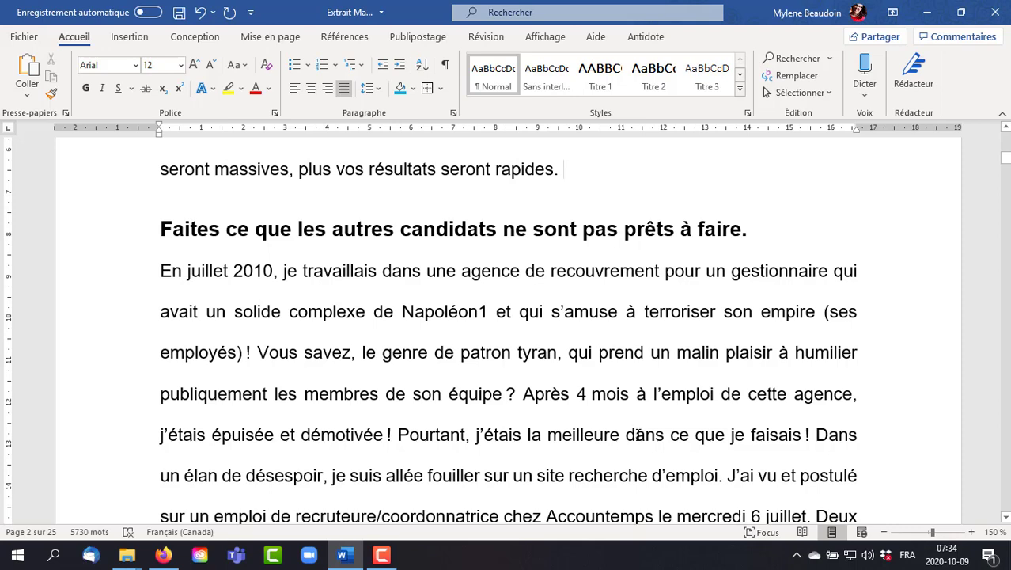
- Start inserting a picture from this device and show the Images folder as large icons
left_click(129, 37)
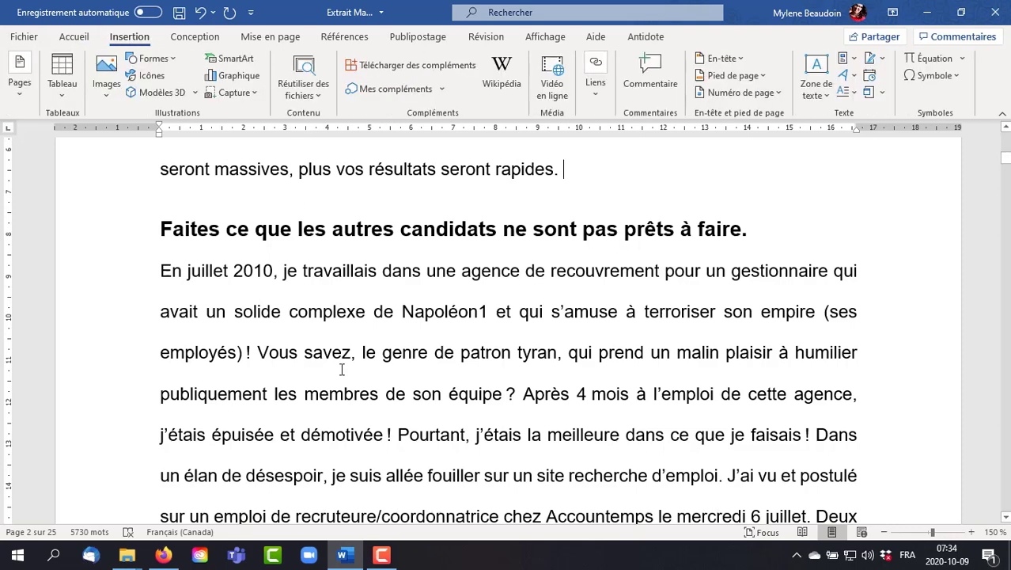
left_click(108, 94)
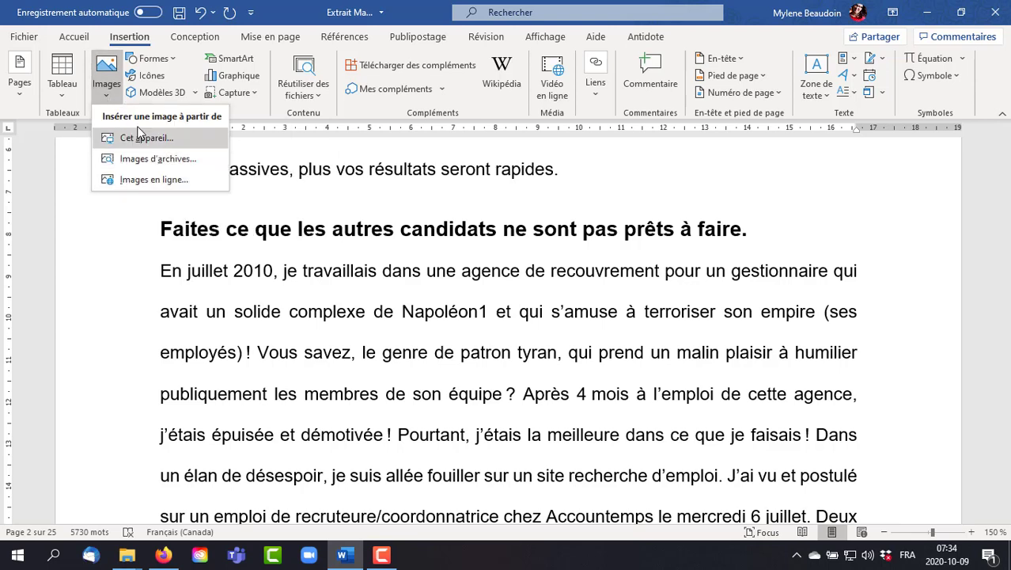
left_click(137, 139)
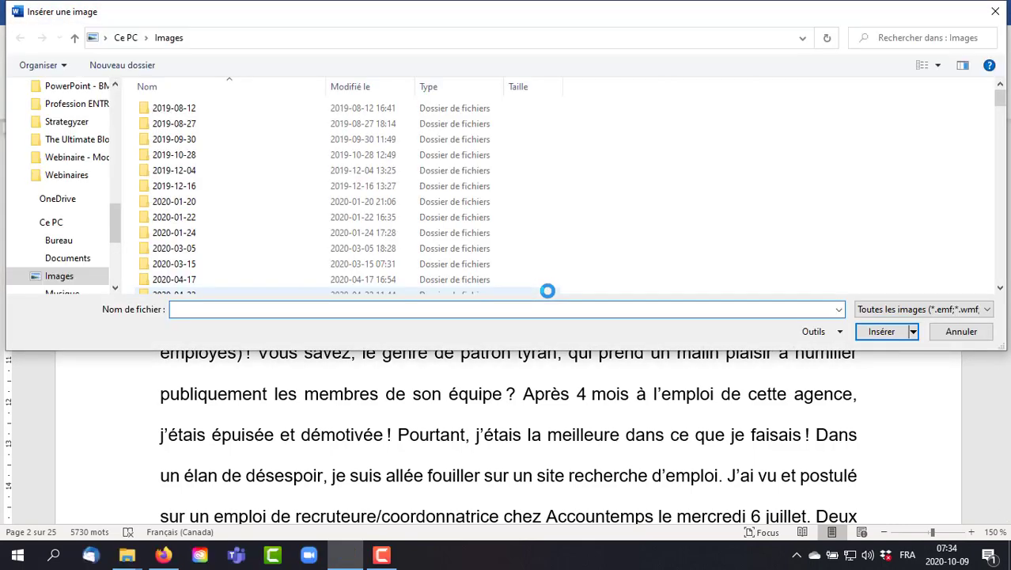
scroll(315, 205, "down", 4)
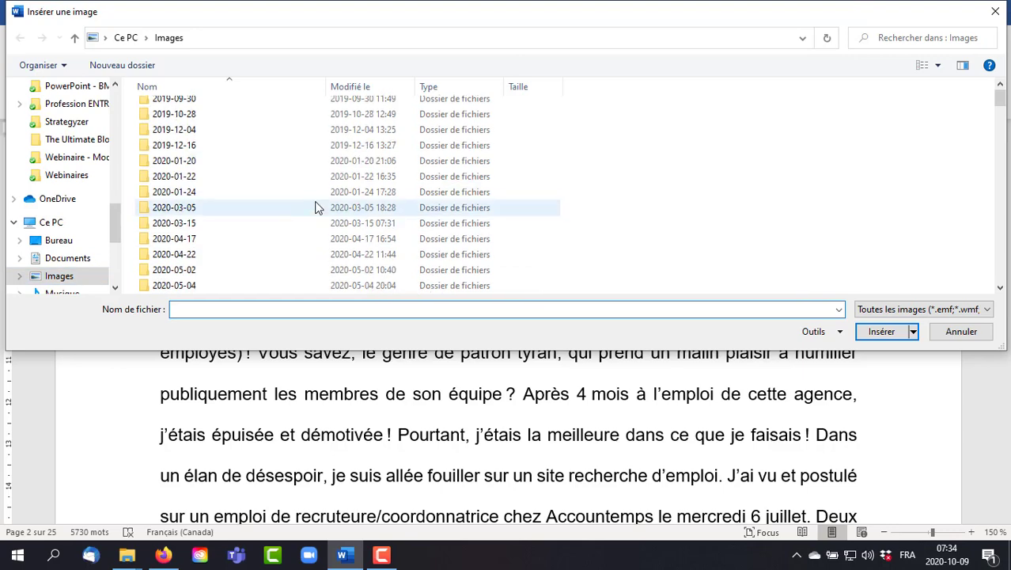
scroll(199, 224, "down", 4)
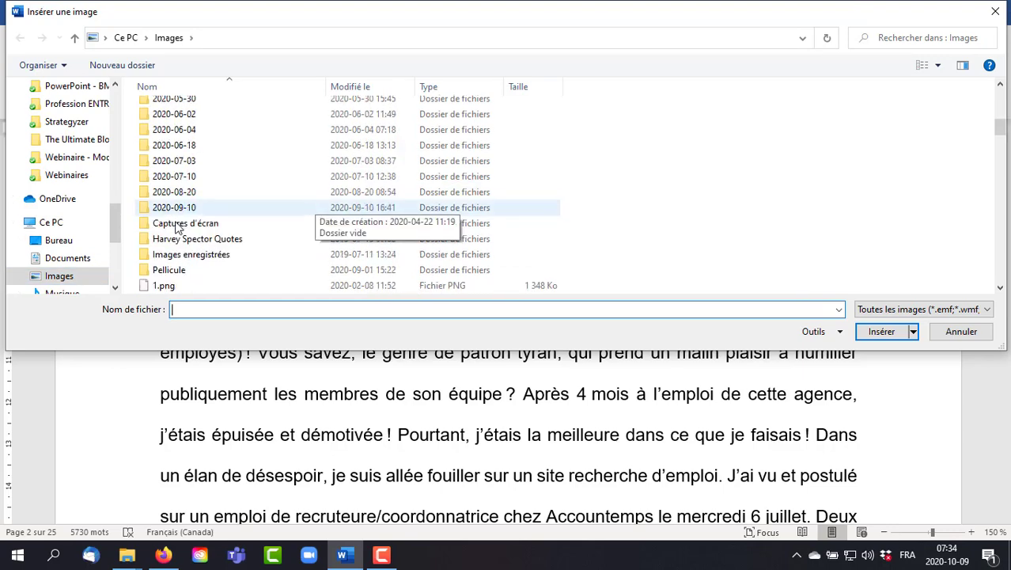
scroll(177, 227, "down", 5)
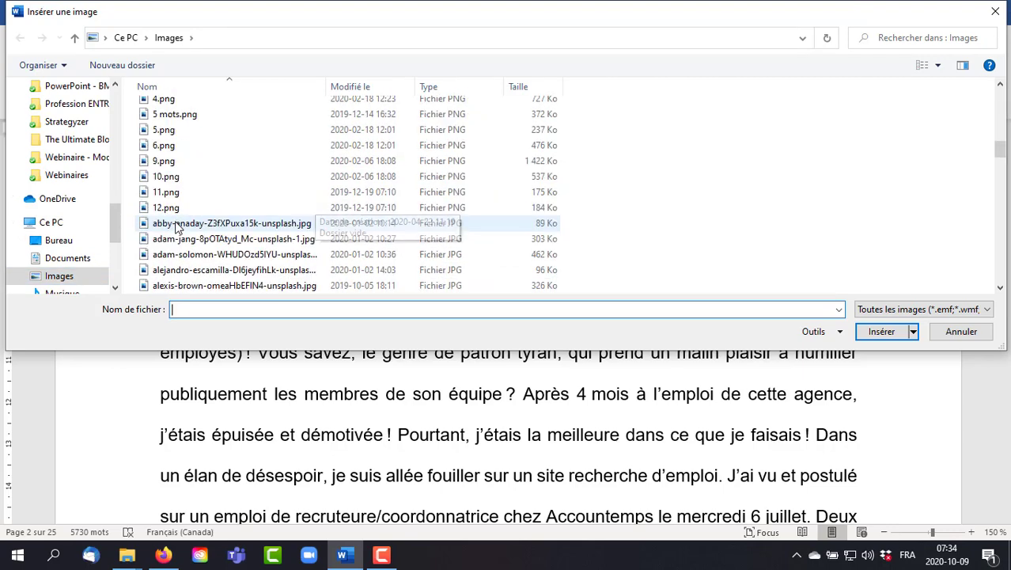
left_click(937, 67)
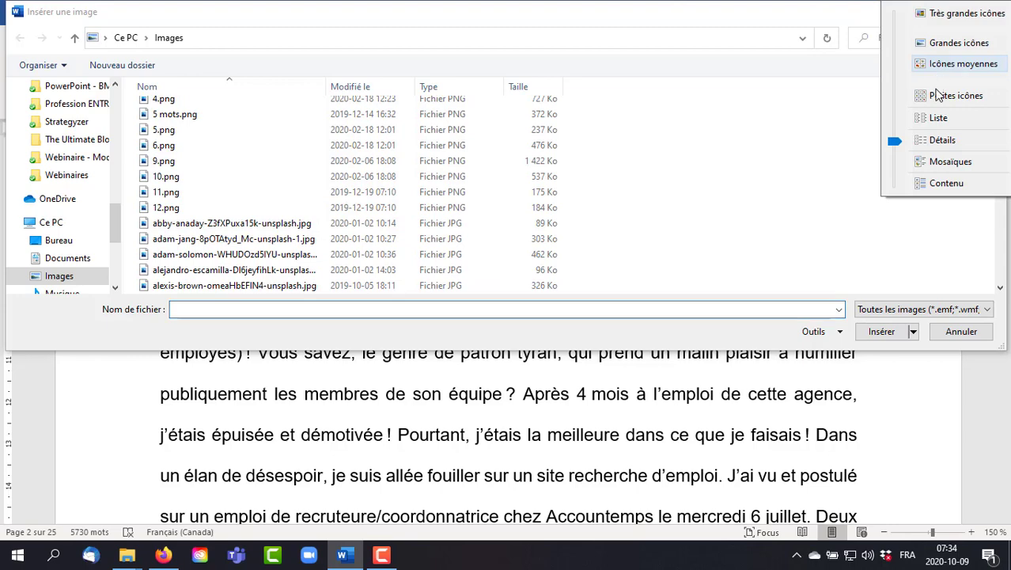
left_click(936, 44)
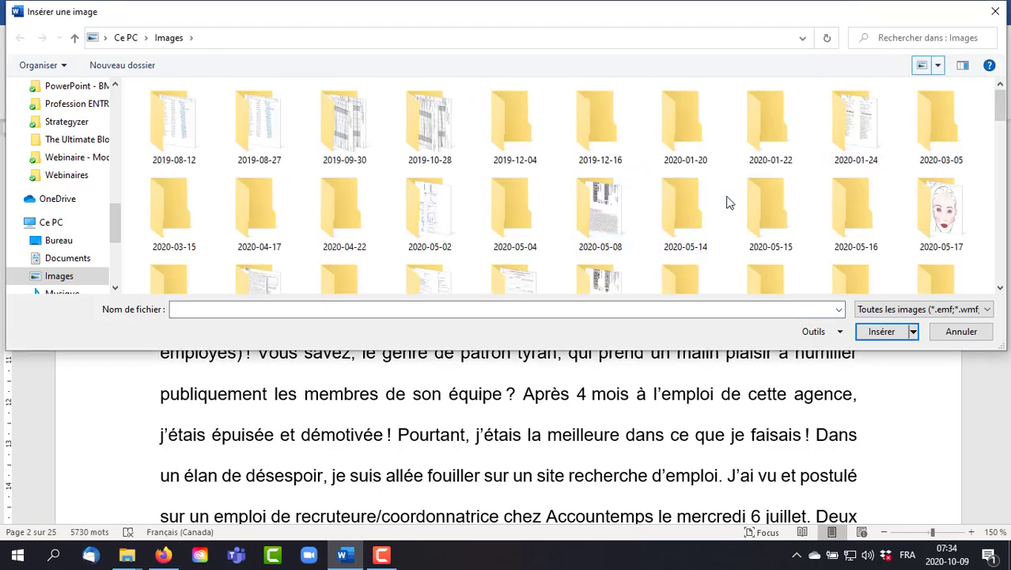
- Insert the picture 1a.png after the paragraph ending "seront rapides.", and delete it from the document
scroll(727, 200, "down", 2)
scroll(729, 202, "down", 1)
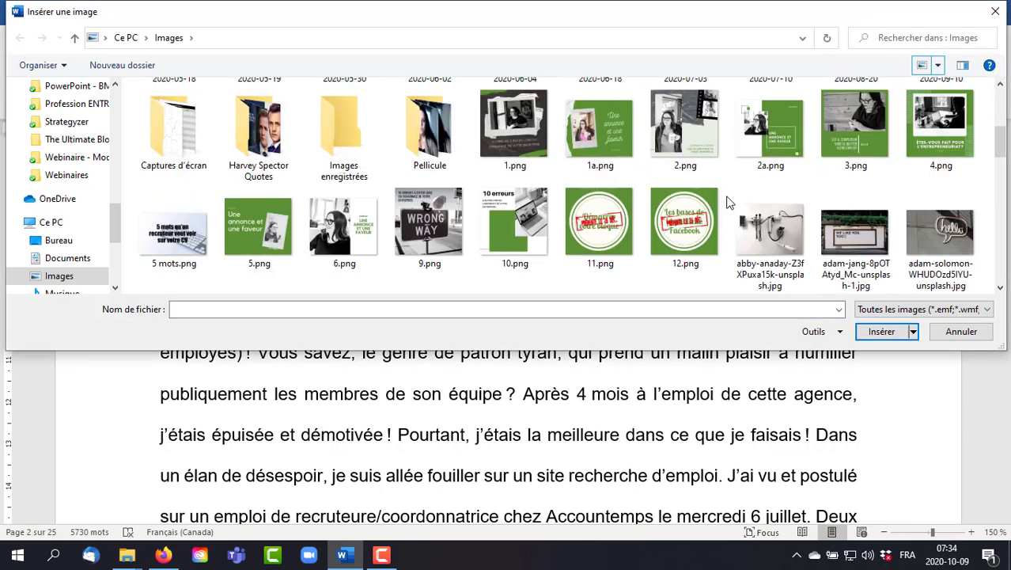
double_click(599, 132)
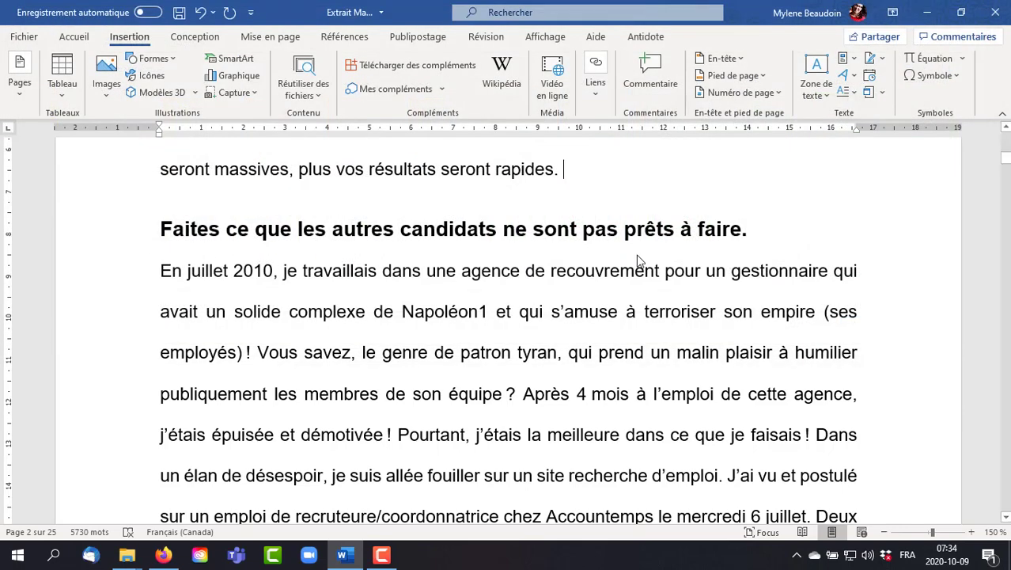
scroll(728, 332, "down", 3)
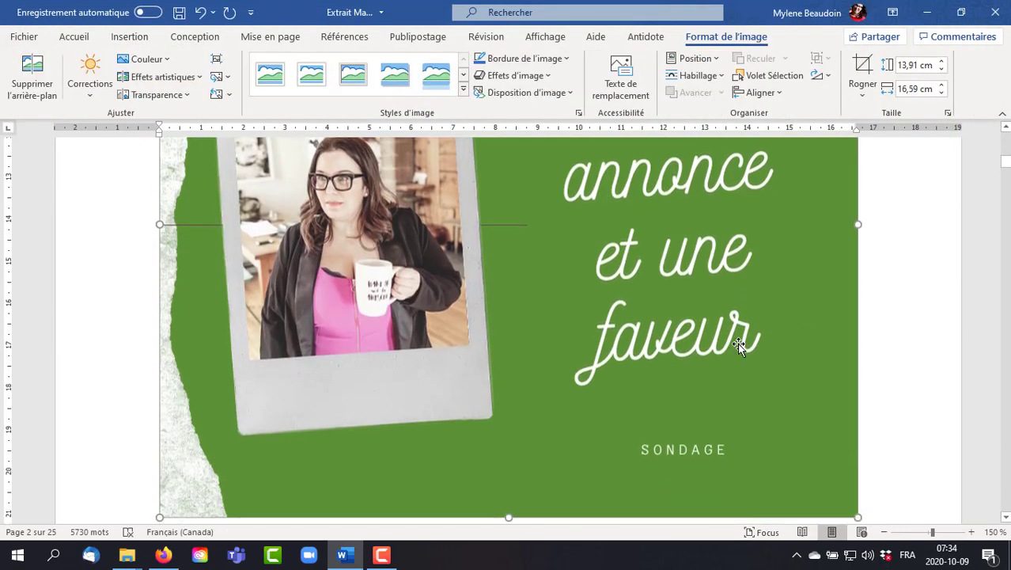
scroll(738, 346, "down", 2)
scroll(736, 346, "up", 10)
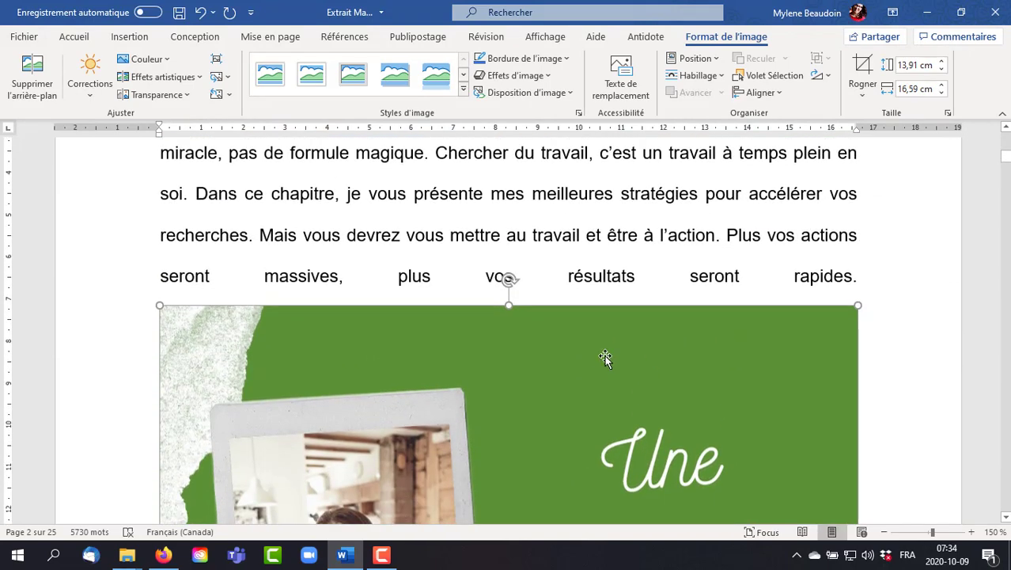
key("Delete")
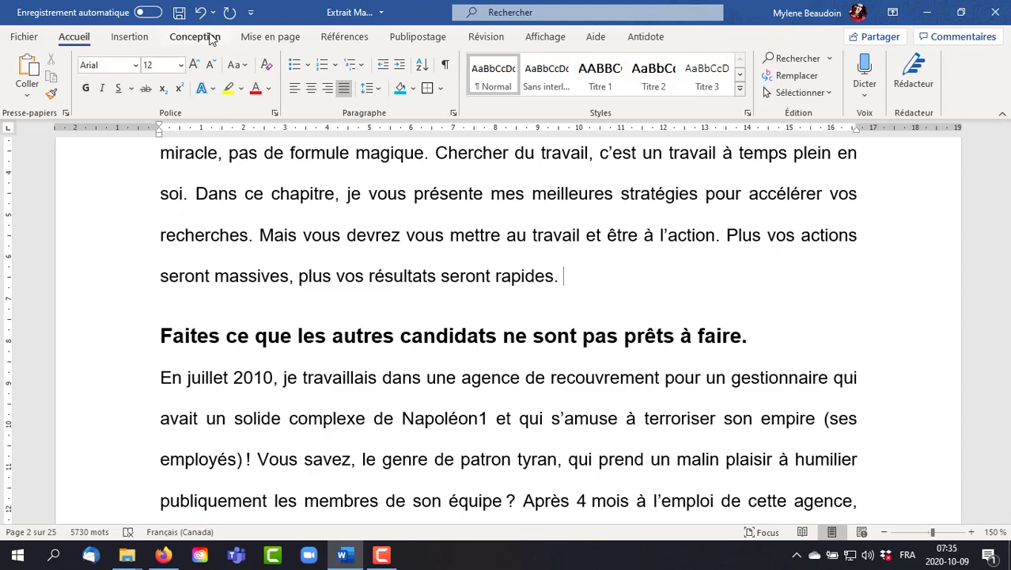
- Add an empty line after the paragraph ending "seront rapides.", and browse the list, process and cycle layouts for a SmartArt graphic
left_click(130, 37)
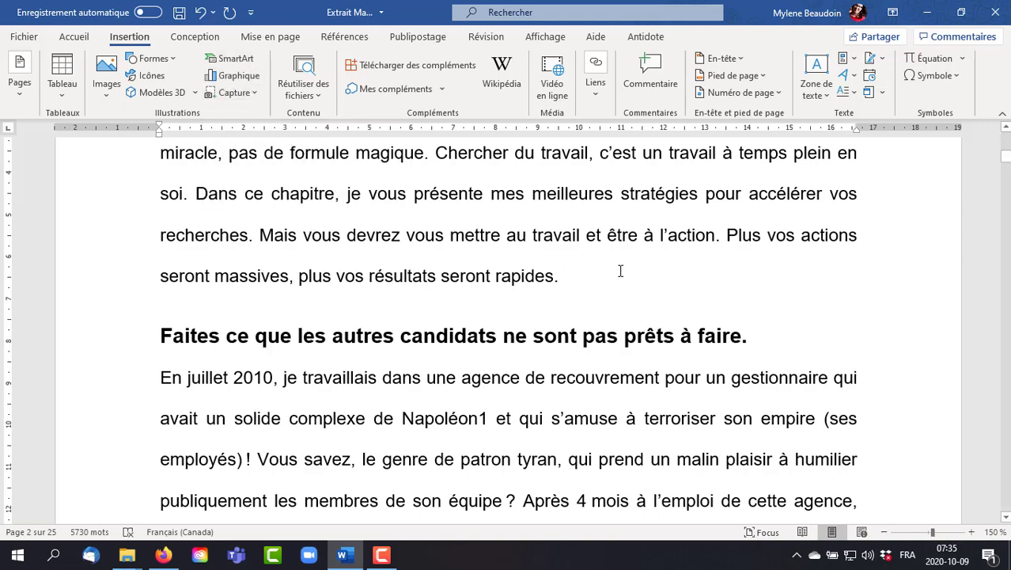
key("Return")
left_click(234, 62)
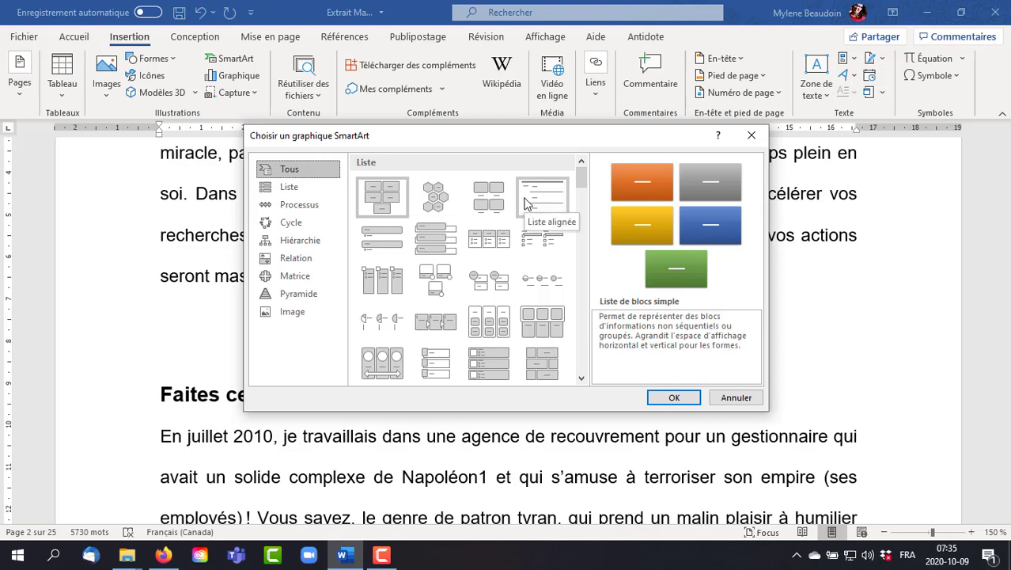
scroll(527, 203, "down", 1)
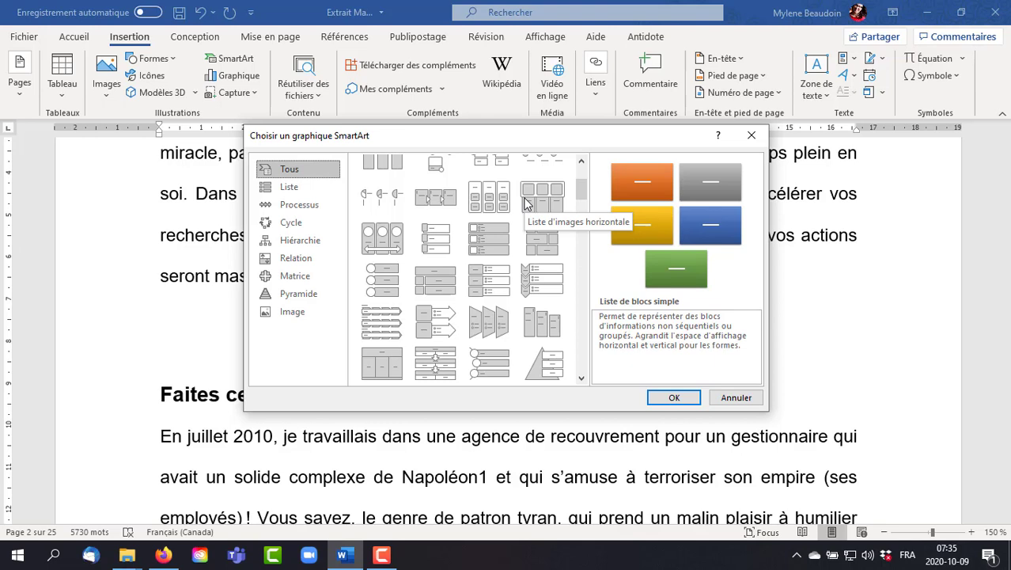
scroll(527, 204, "down", 1)
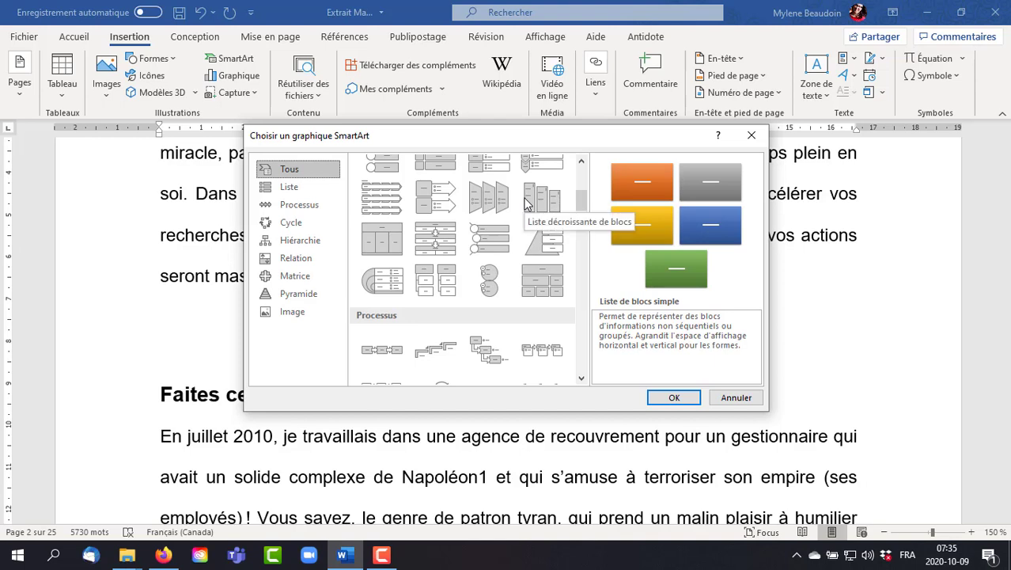
scroll(526, 204, "down", 1)
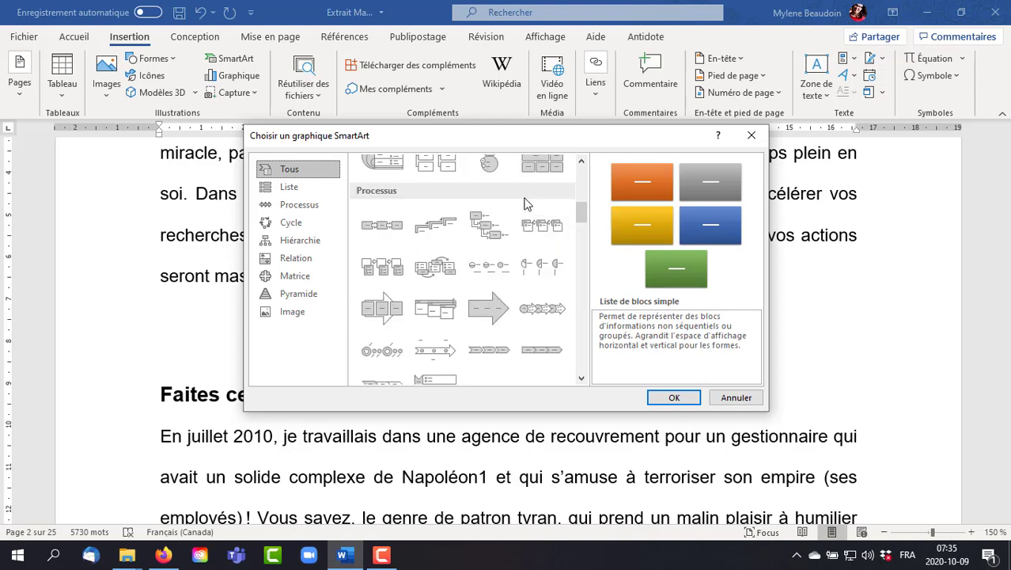
scroll(527, 203, "down", 1)
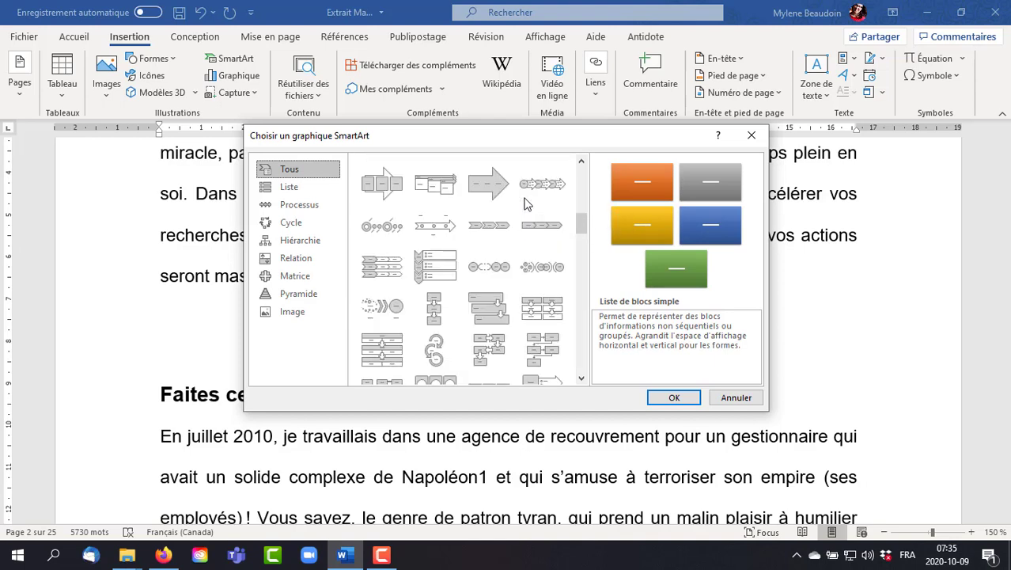
scroll(527, 204, "down", 1)
scroll(527, 203, "down", 1)
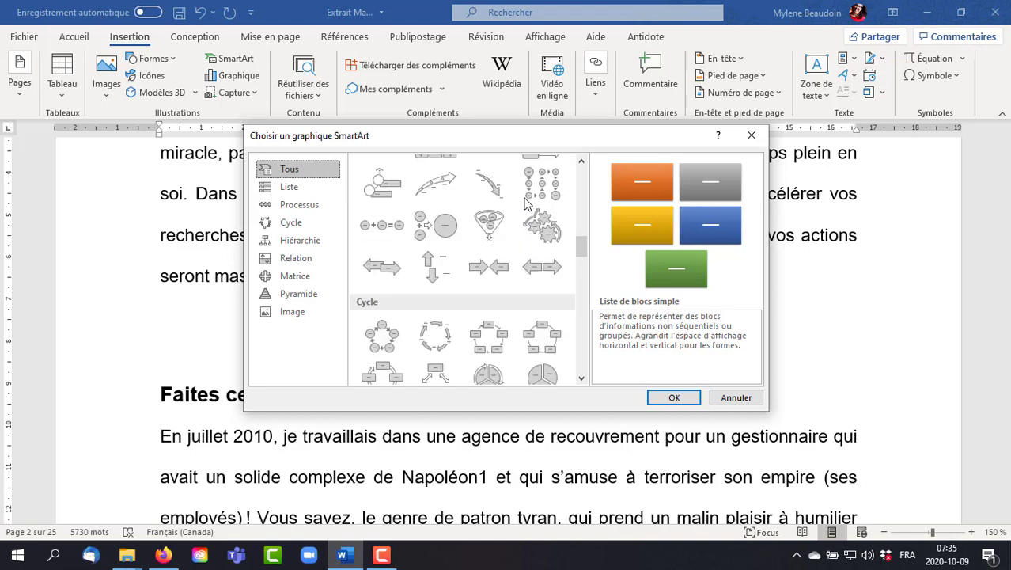
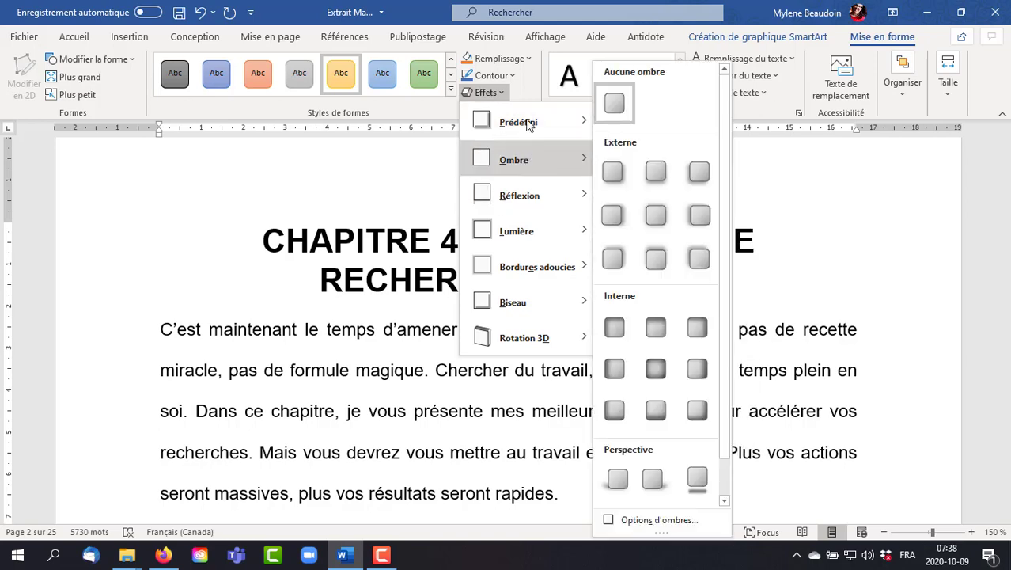
- Apply the first predefined shape effect to the "Bonjour" gear of the SmartArt graphic
mouse_move(533, 161)
mouse_move(590, 126)
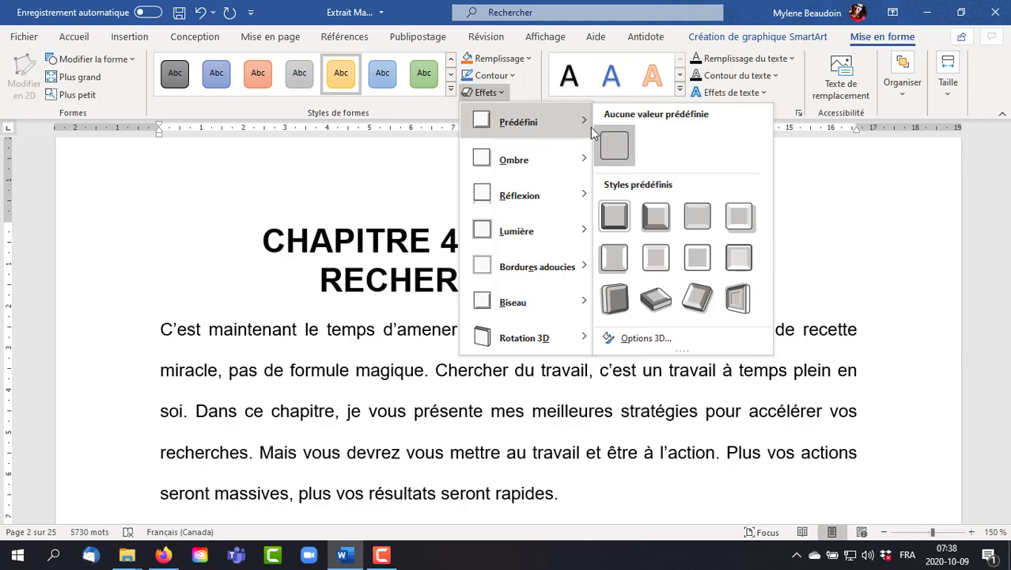
left_click(617, 215)
scroll(686, 266, "down", 3)
scroll(686, 267, "down", 3)
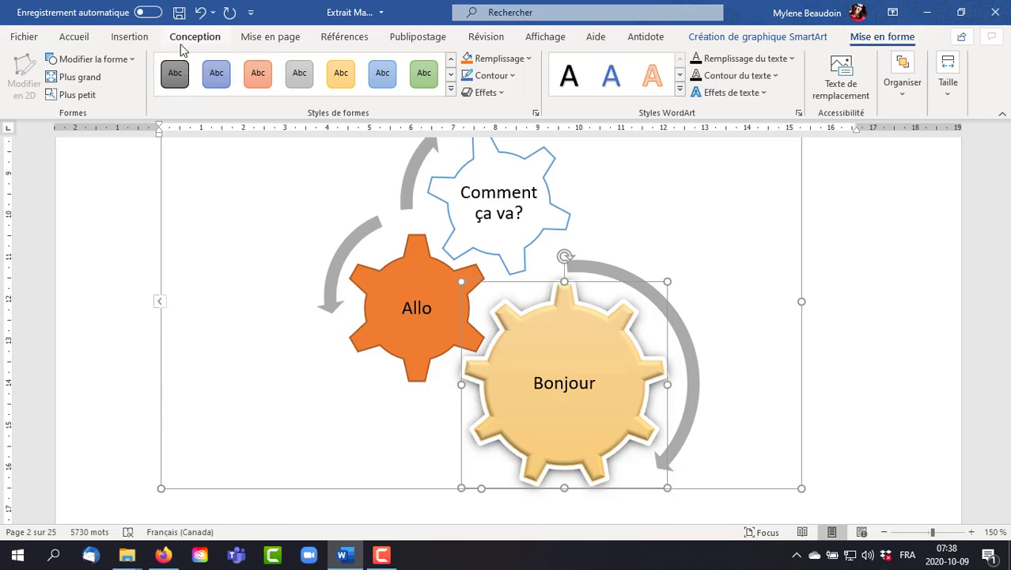
- Delete the entire gear SmartArt graphic and the empty line holding it, after the paragraph ending "seront rapides."
left_click(178, 240)
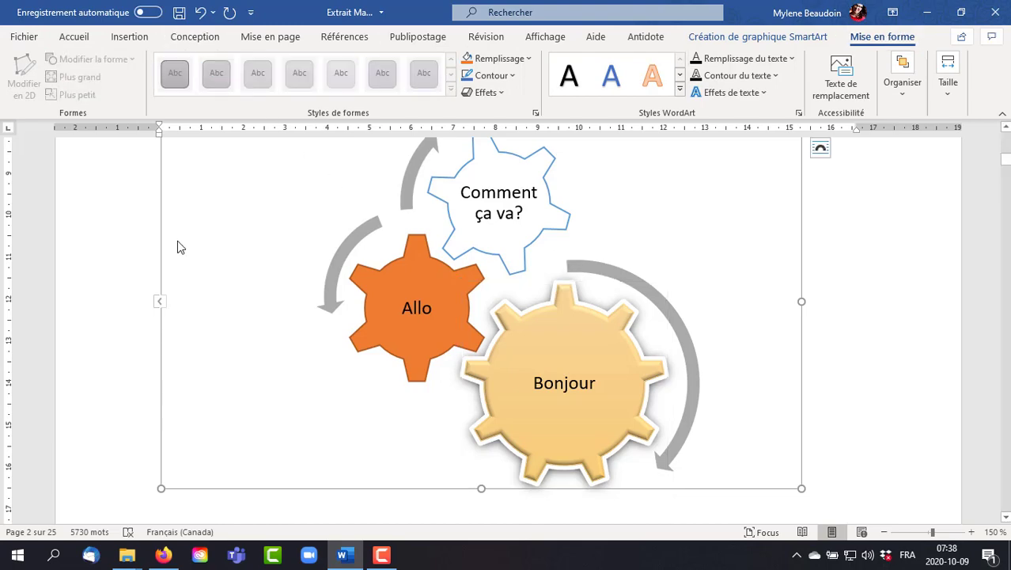
key("BackSpace")
key("BackSpace")
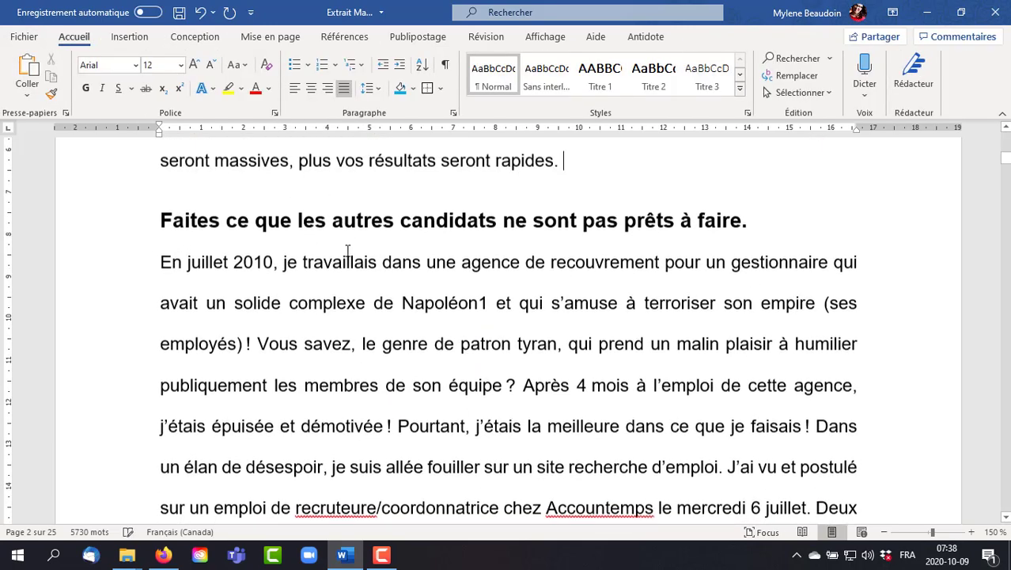
- Insert a hyperlink to the author's website on the words "agence de recouvrement" in the paragraph starting "En juillet 2010"
left_click(130, 38)
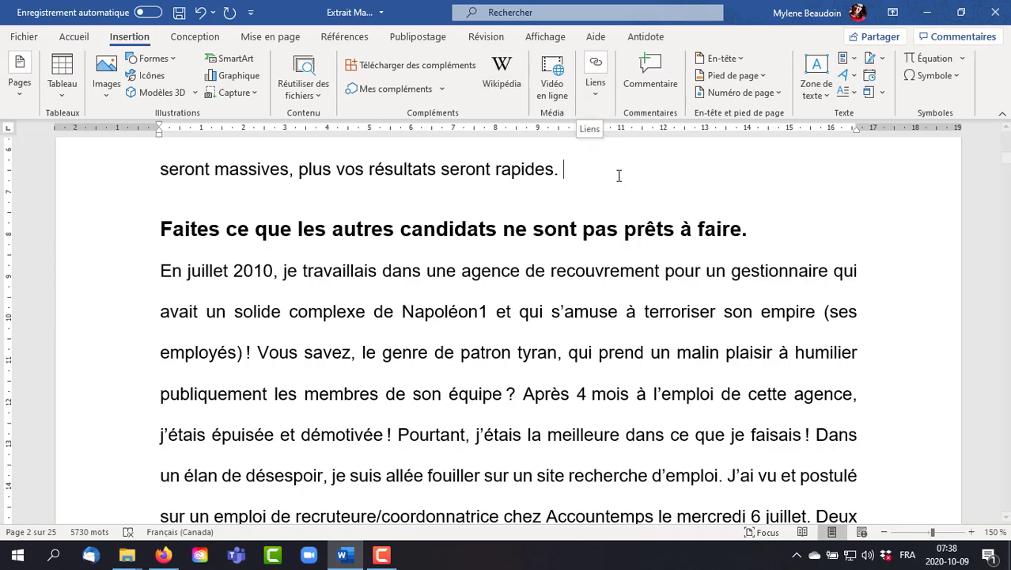
left_click_drag(662, 270, 462, 272)
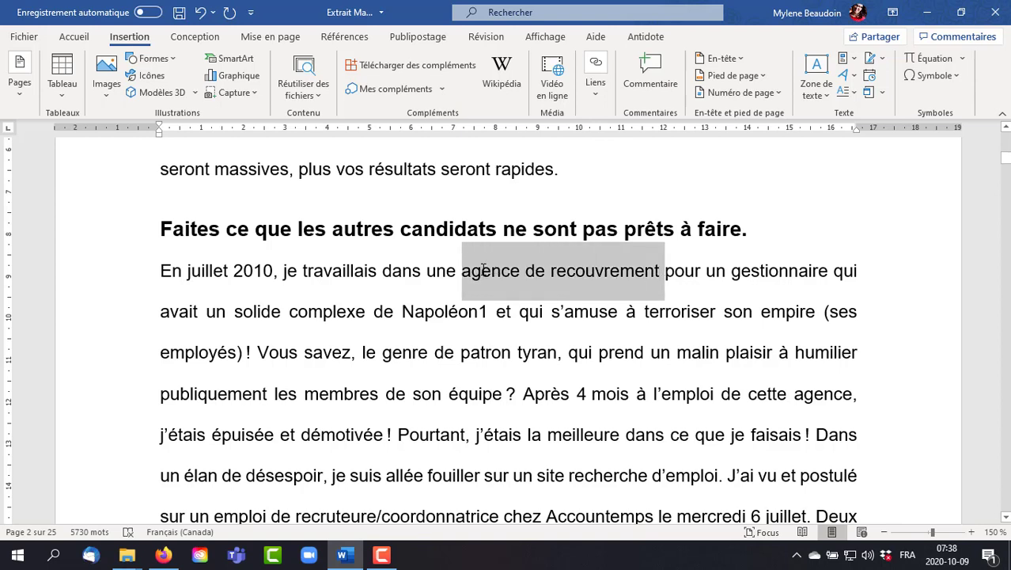
left_click(598, 67)
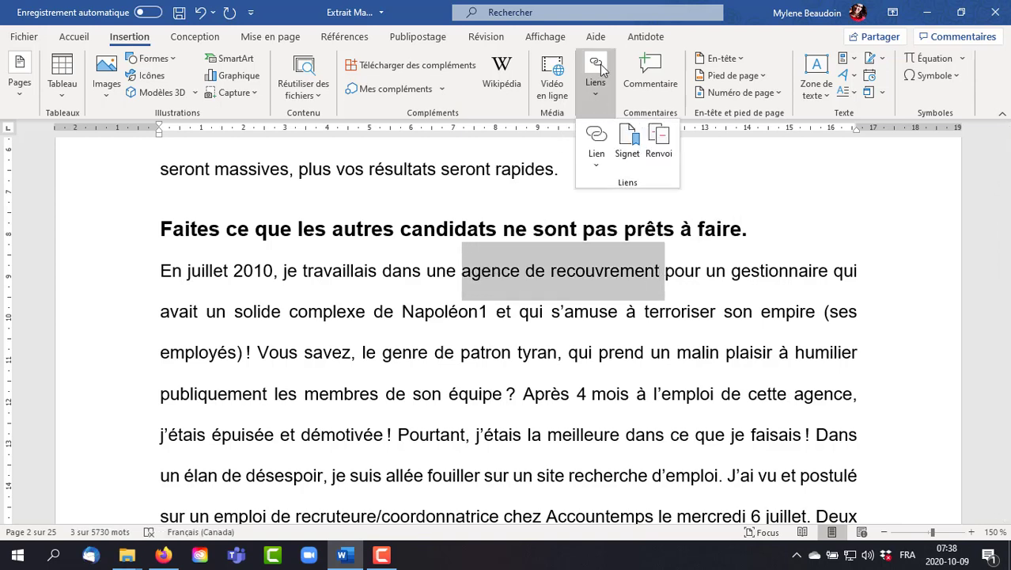
left_click(595, 140)
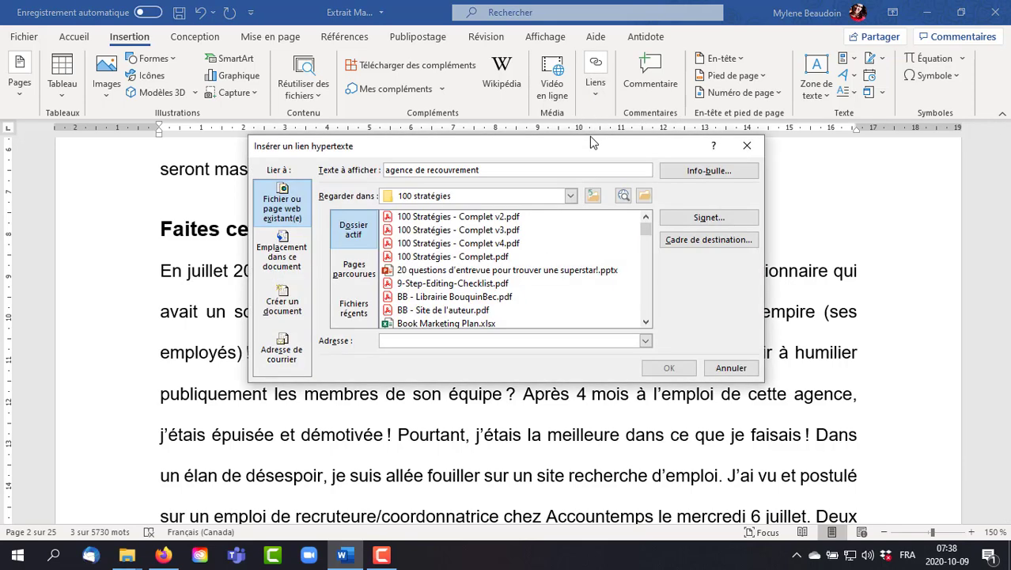
type("http://www.mylenebeaudoin.com")
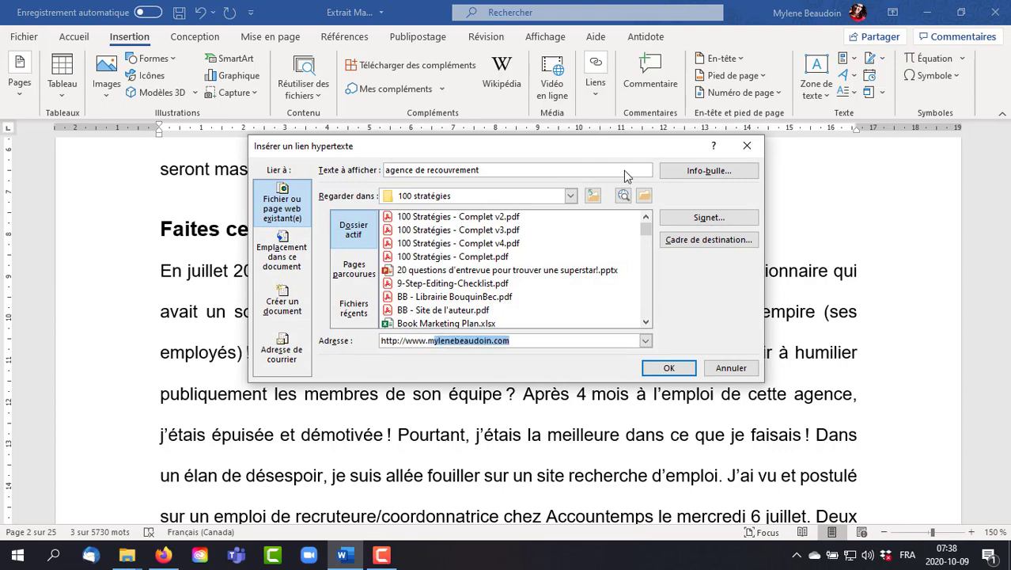
left_click(668, 369)
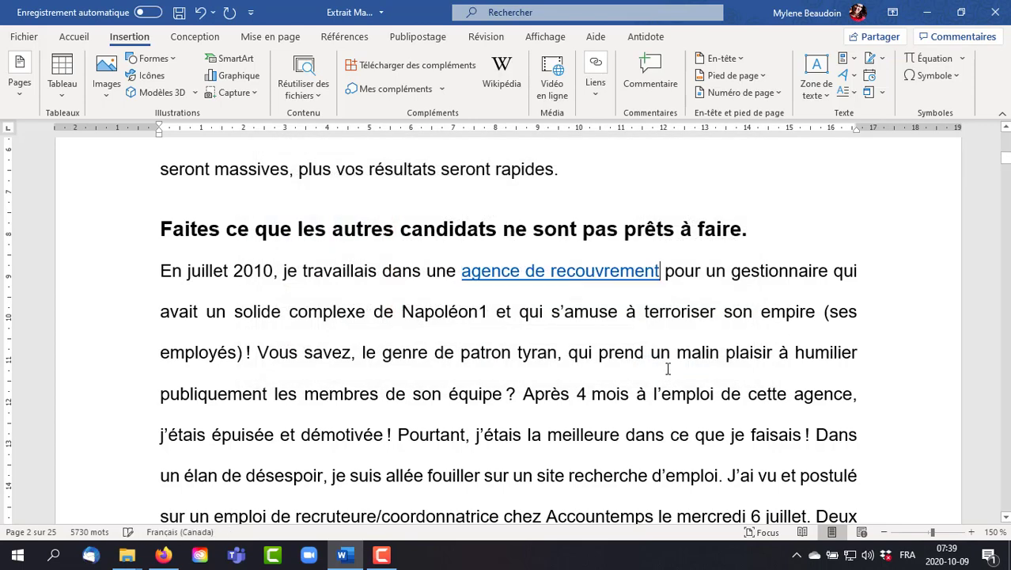
- Follow the "agence de recouvrement" hyperlink to check its web page in Firefox, and return to the Word document
triple_click(586, 271)
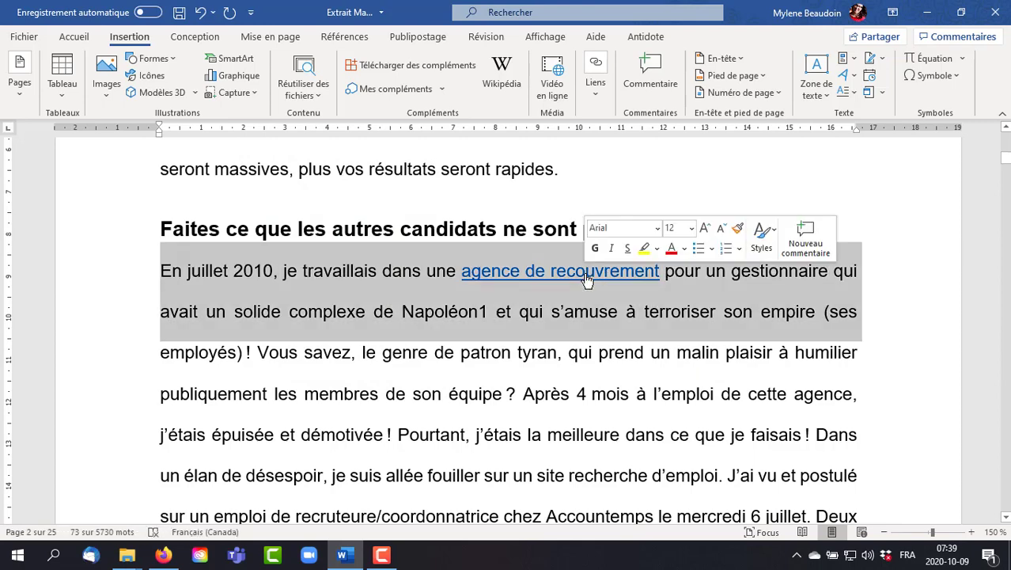
left_click(584, 277, "ctrl")
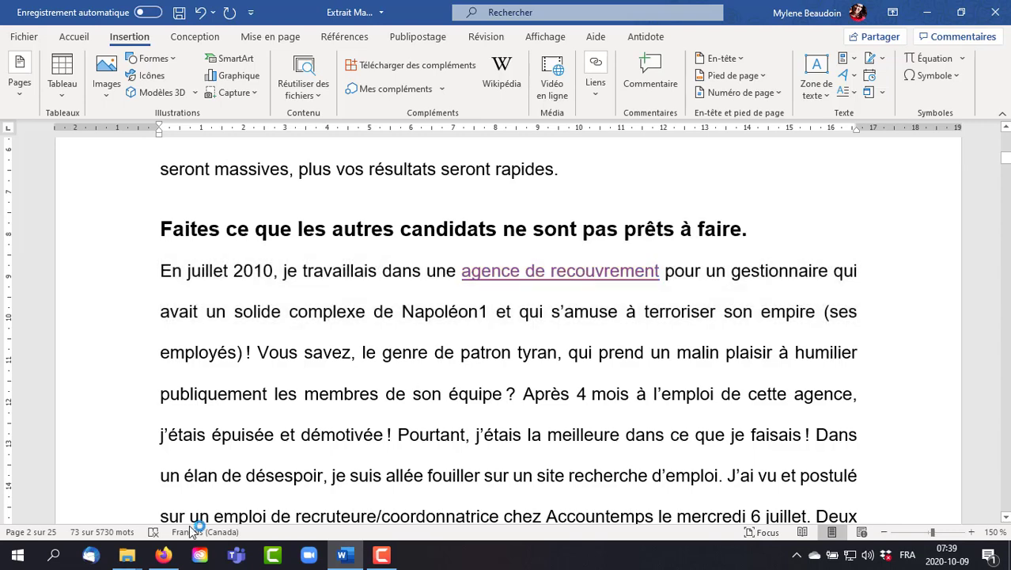
left_click(162, 556)
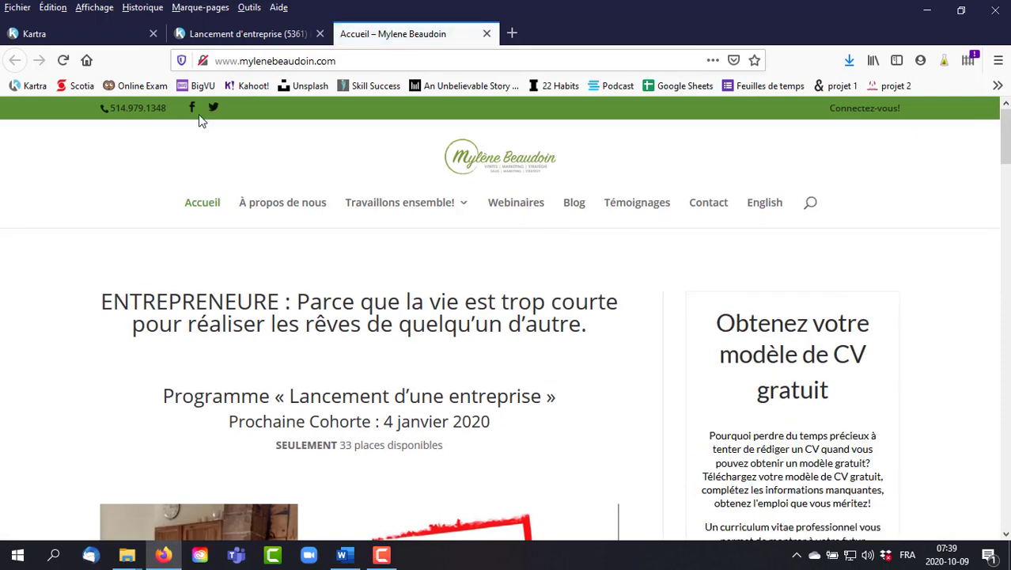
left_click(48, 33)
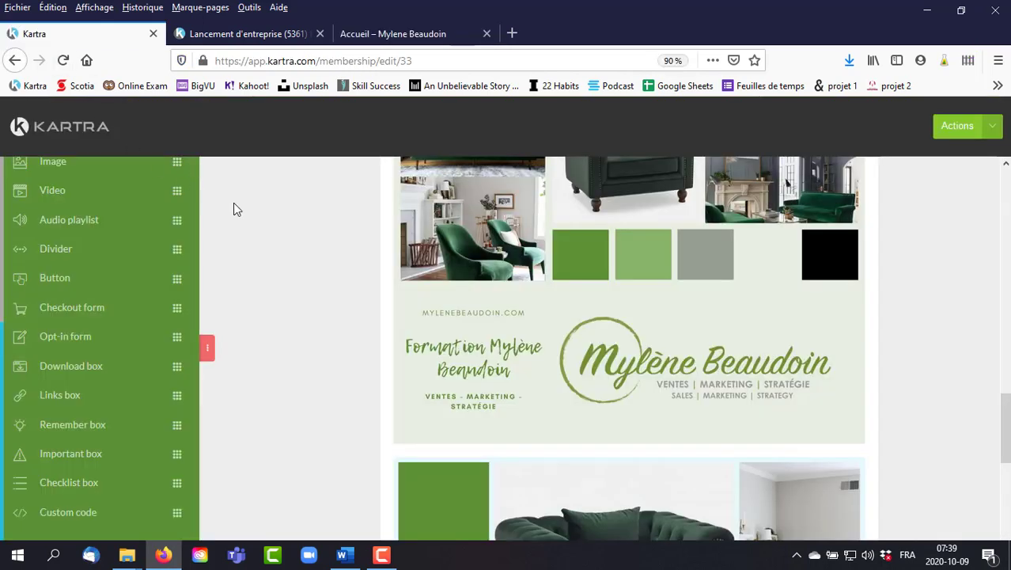
key("alt+Tab")
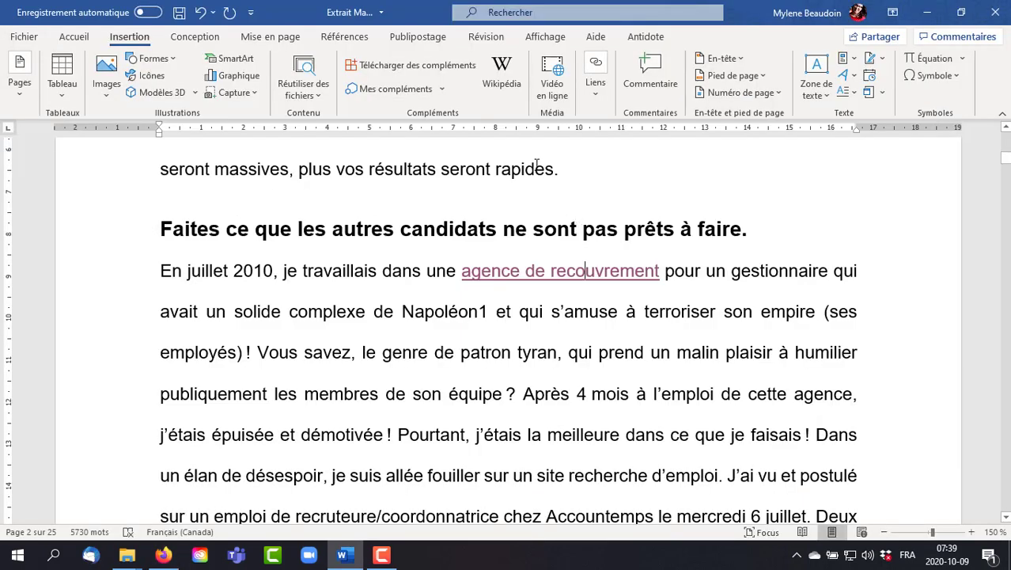
- Remove the hyperlink from "agence de recouvrement" and show the note attached to "Napoléon1"
left_click(603, 273)
right_click(588, 272)
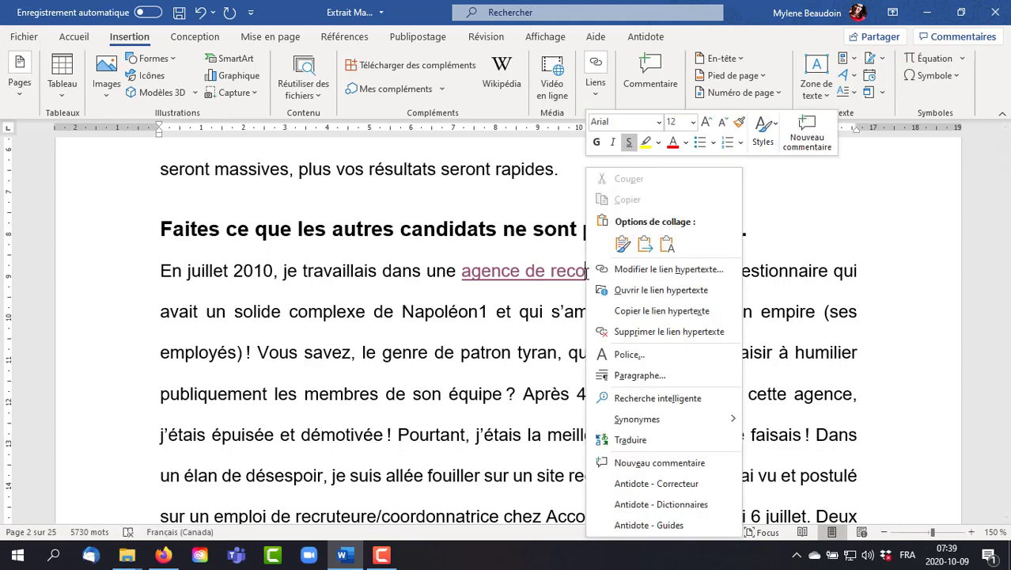
left_click(670, 333)
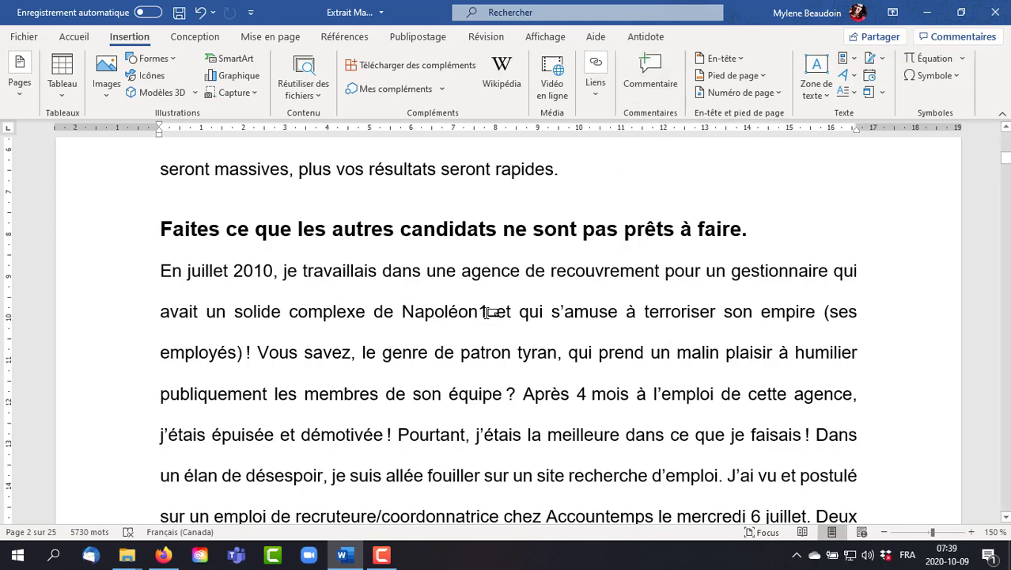
mouse_move(491, 311)
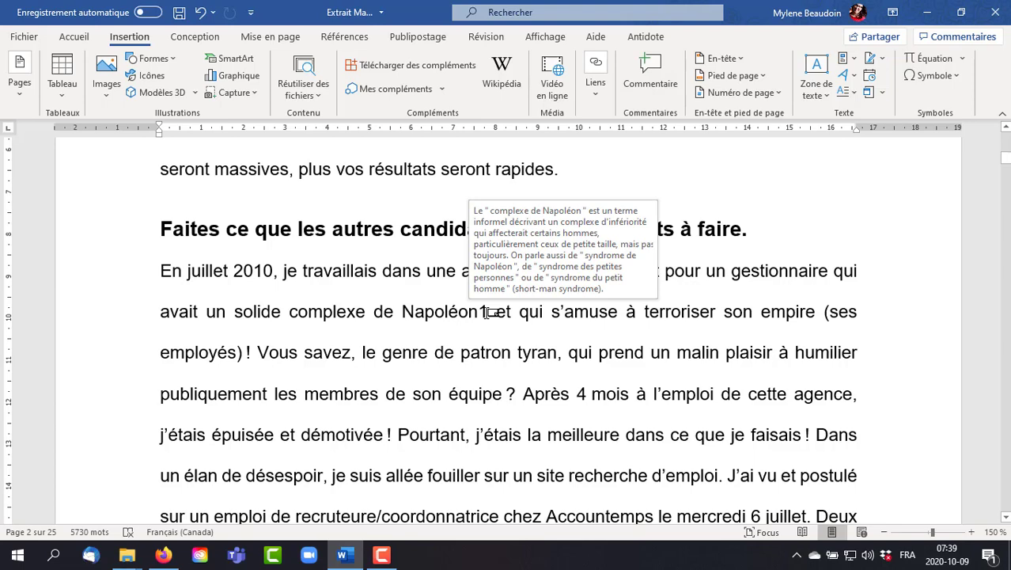
- Add the comment "Pas certaine du sens de cette phrase" to the passage "je vous présente mes meilleures stratégies pour accélérer vos recherches"
left_click(784, 186)
scroll(740, 308, "up", 2)
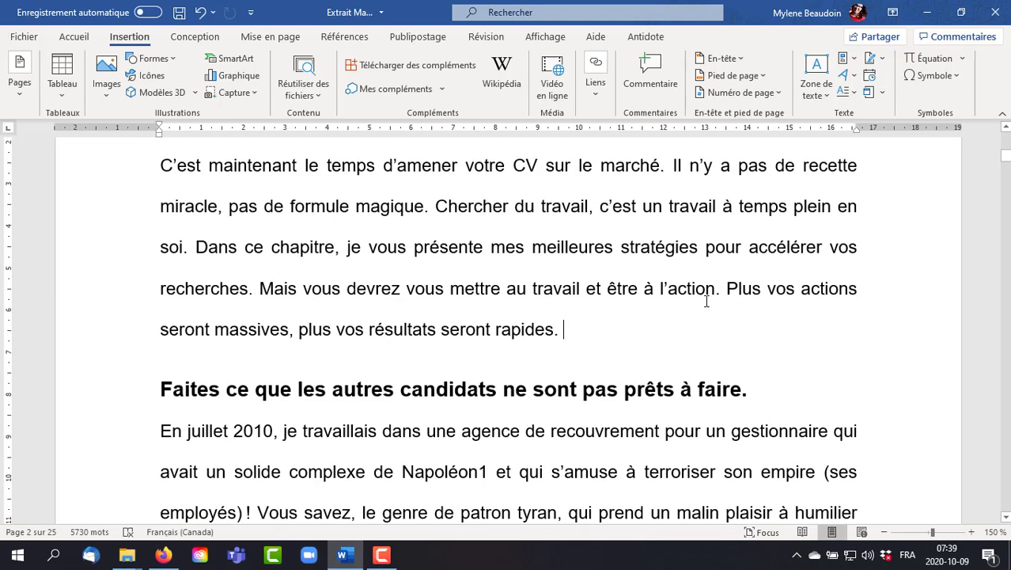
double_click(352, 248)
left_click_drag(360, 261, 248, 290)
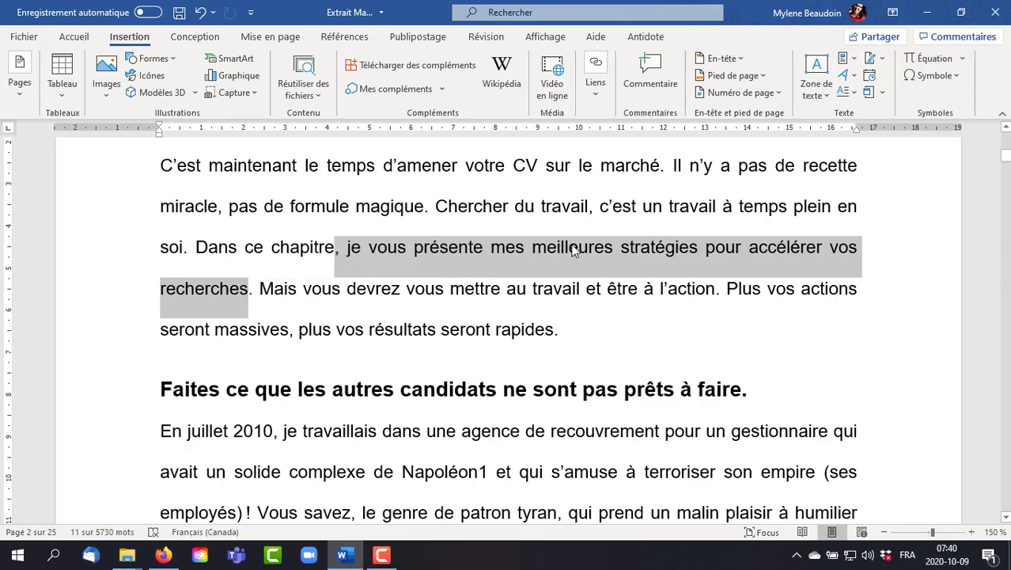
left_click(659, 67)
left_click_drag(658, 521, 981, 495)
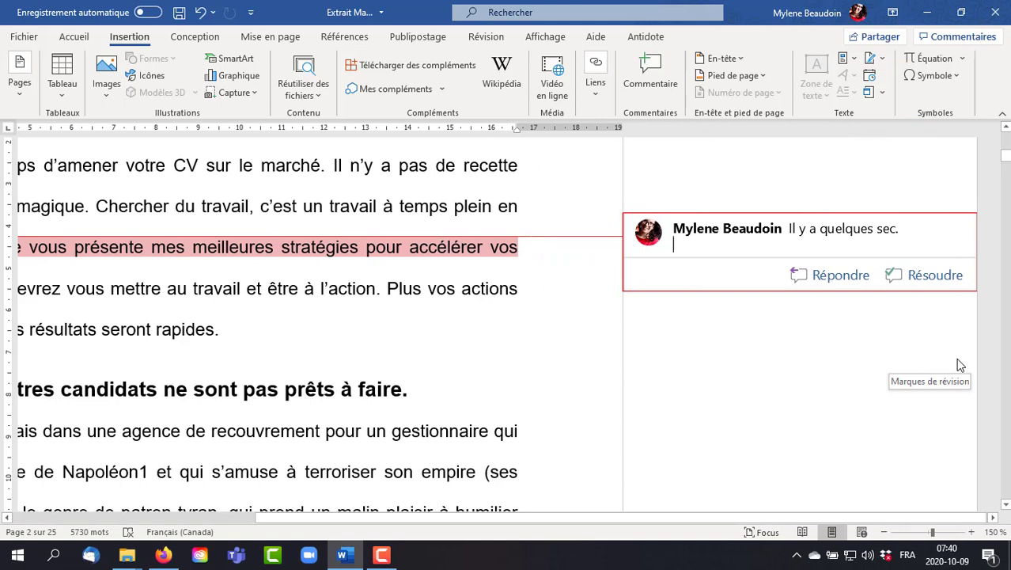
type("Pas c")
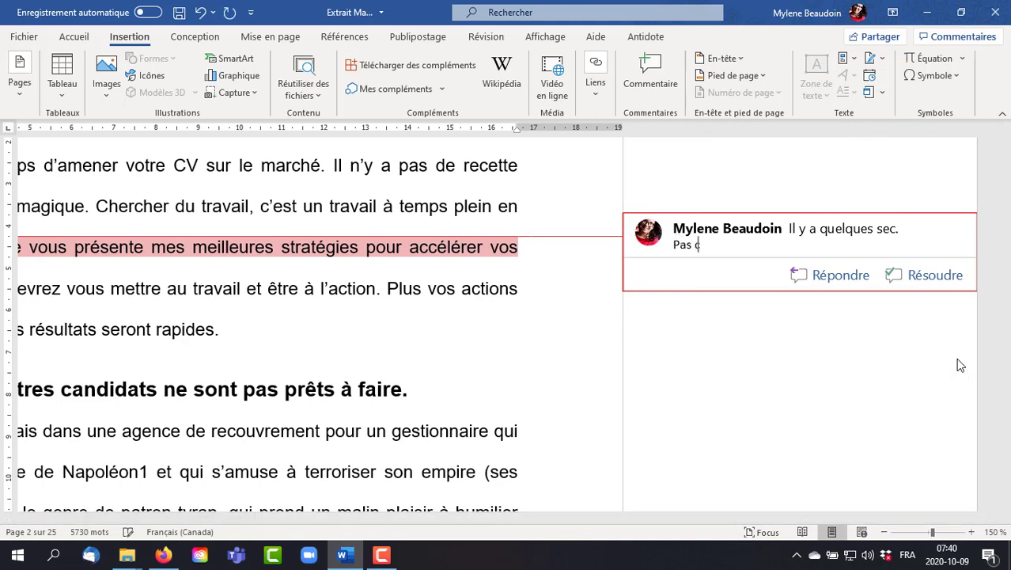
type("ertaine du sens de cet")
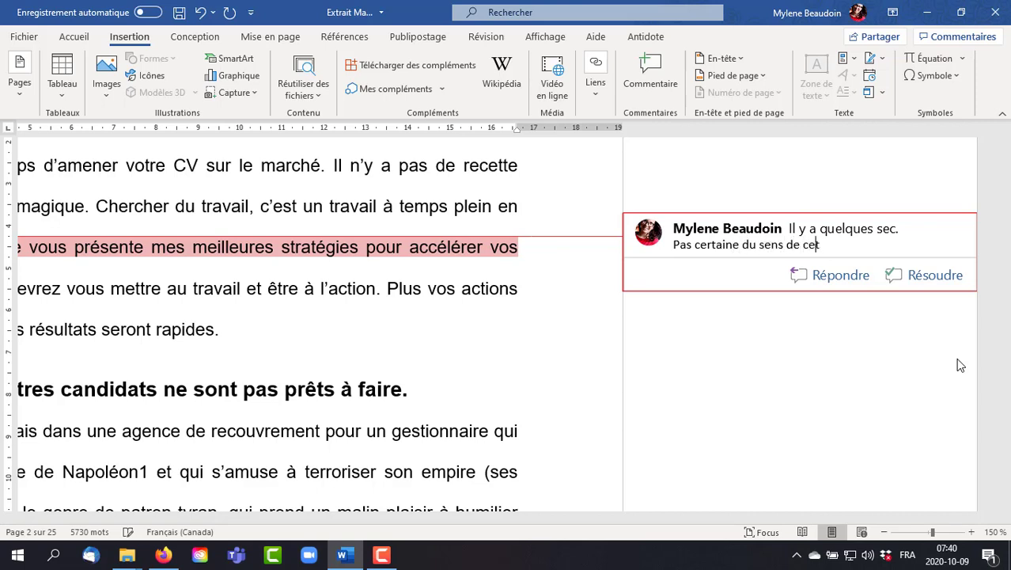
type("te phrase")
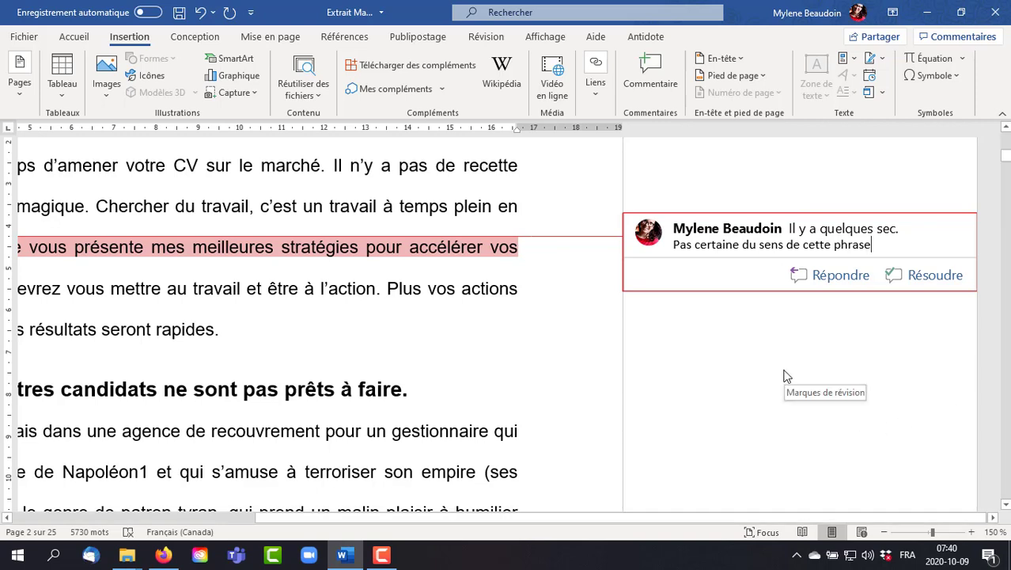
- Reply "Tu n'as rien compris!" to the comment and mark the thread as resolved
left_click(831, 274)
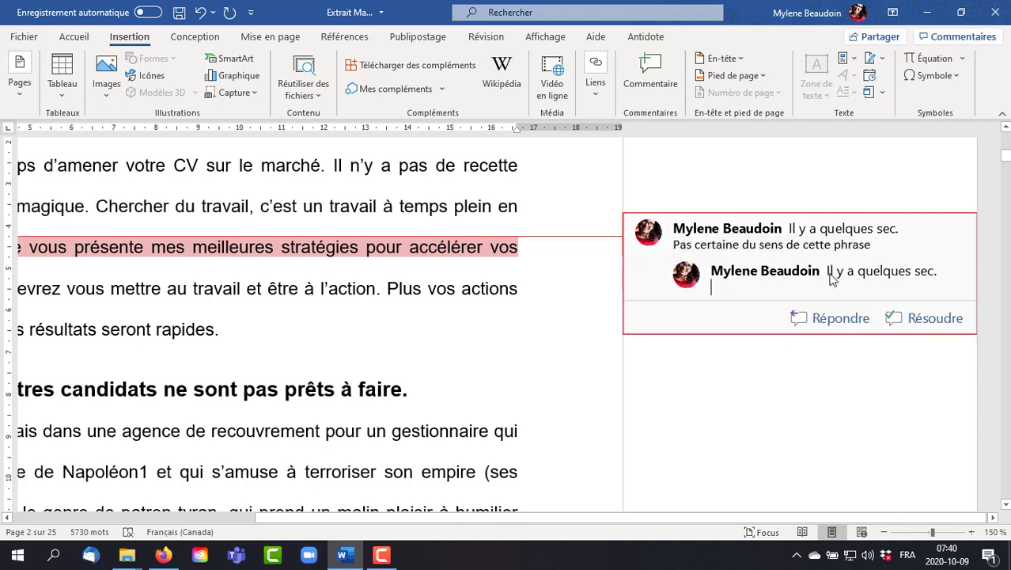
type("Tu n'as rien compris!")
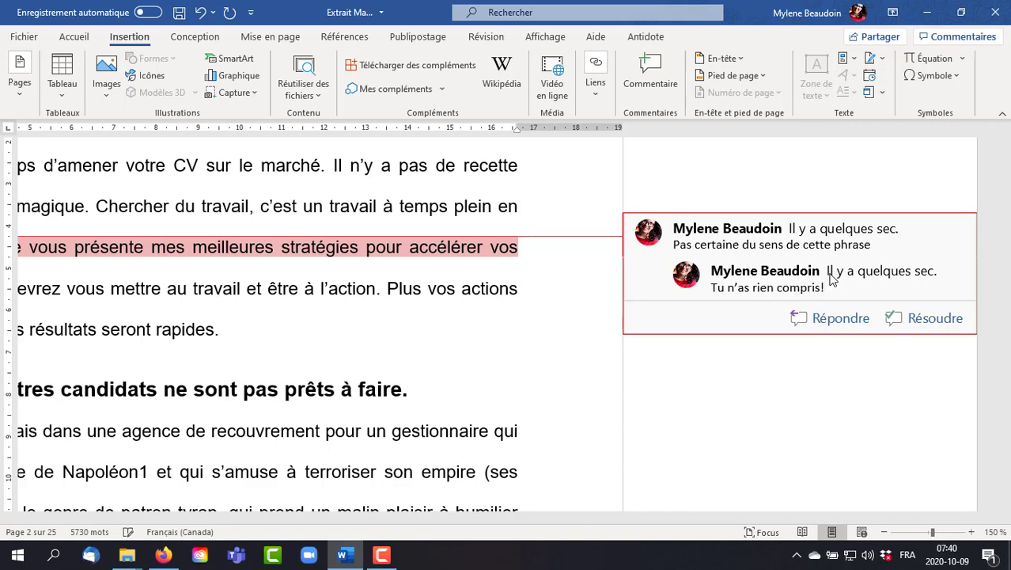
left_click(918, 320)
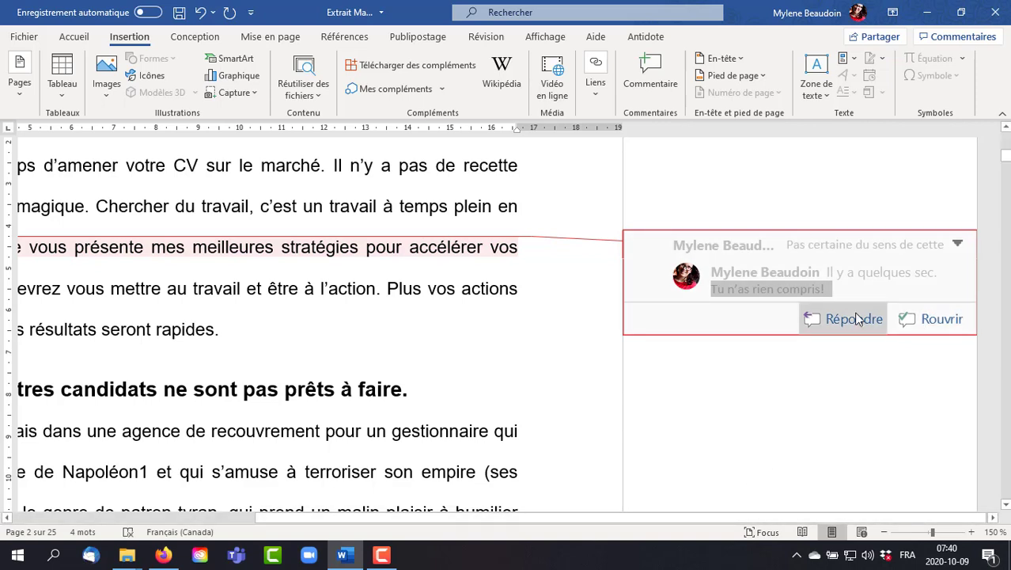
- Reopen the resolved comment thread, and delete the comment from the "meilleures stratégies" passage
left_click(955, 243)
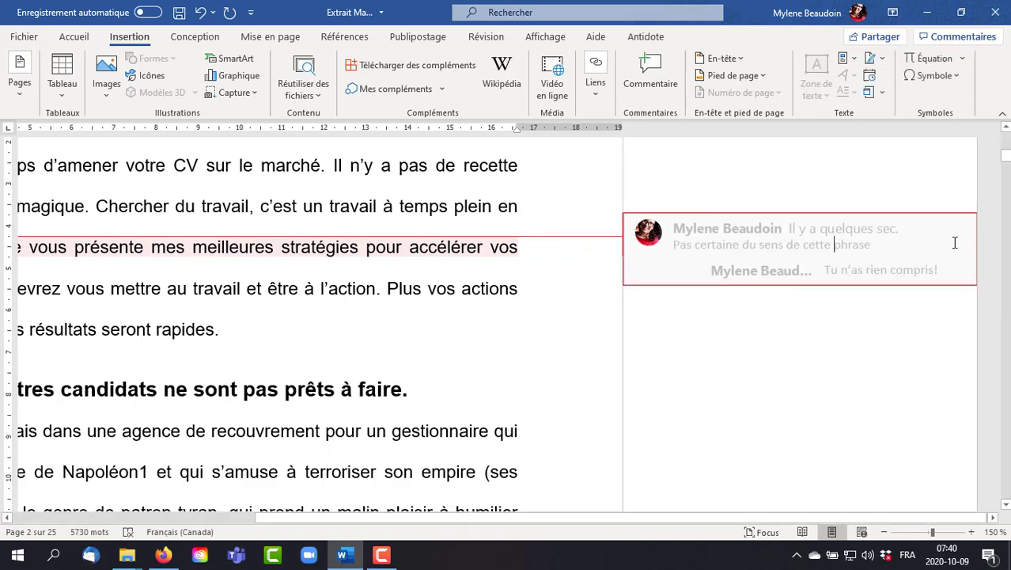
left_click(860, 269)
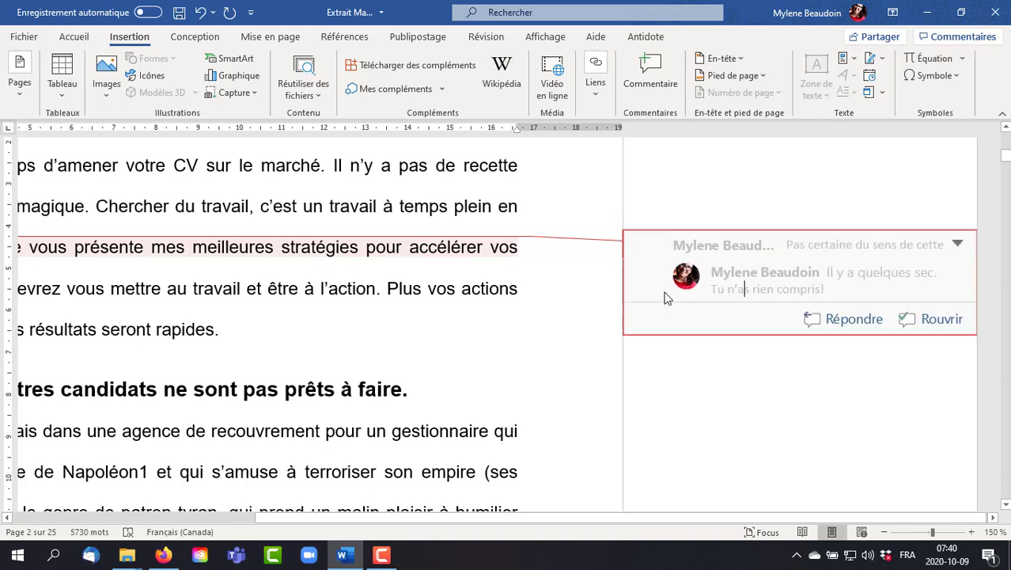
key("ctrl+a")
left_click(902, 324)
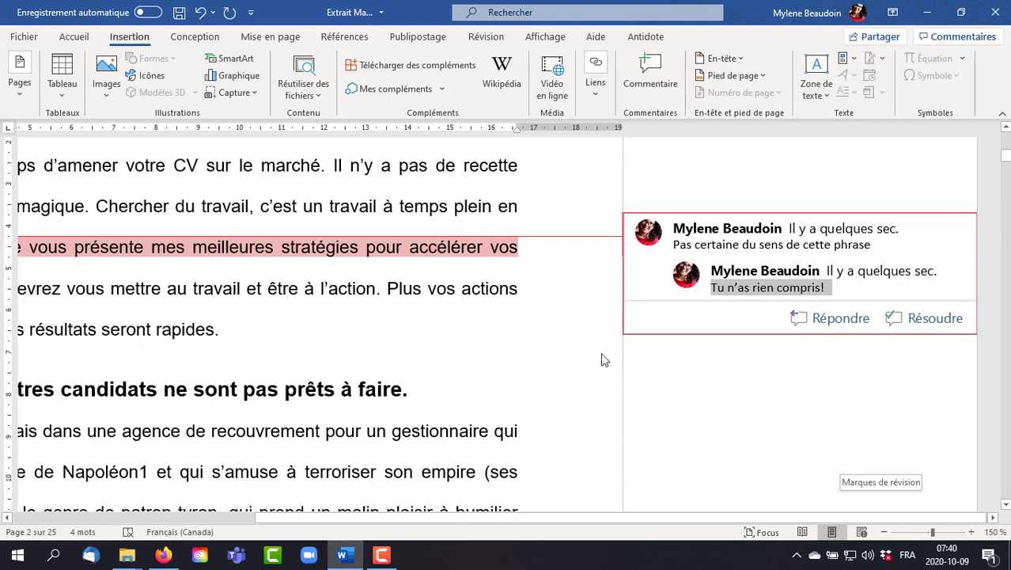
right_click(462, 252)
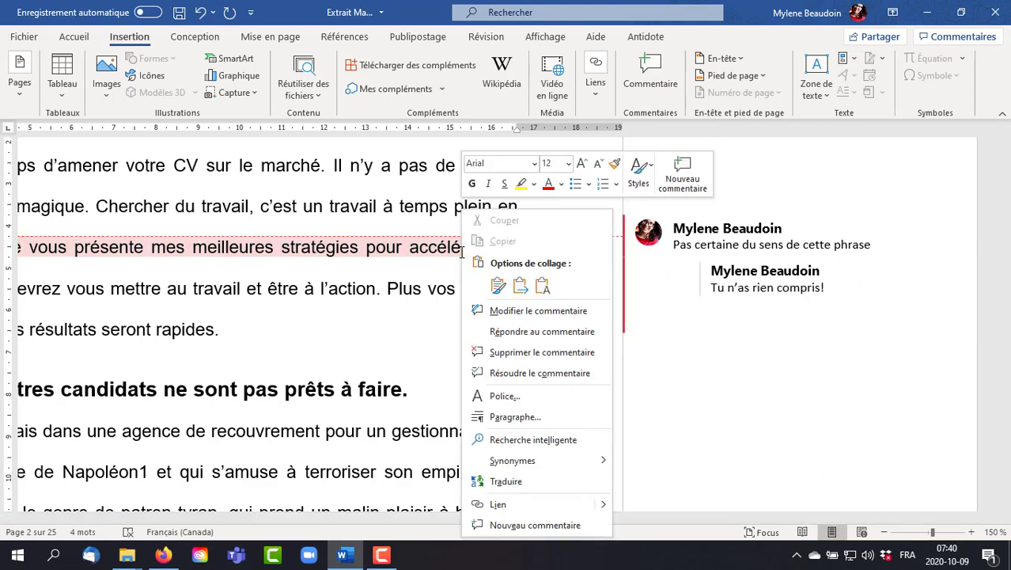
left_click(535, 353)
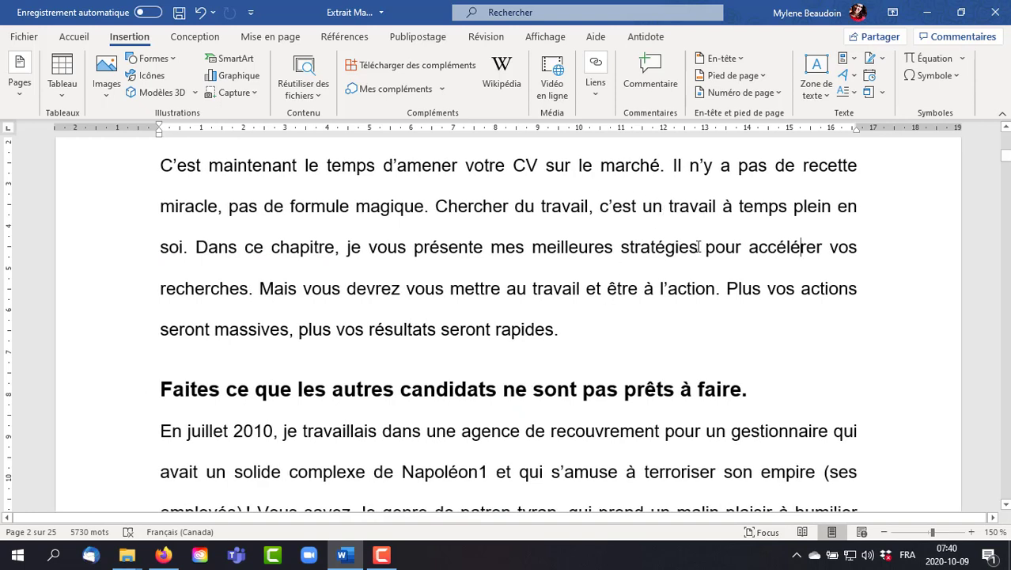
- Insert the Whisp header and check how it appears on page 2 below the cover page
left_click(722, 59)
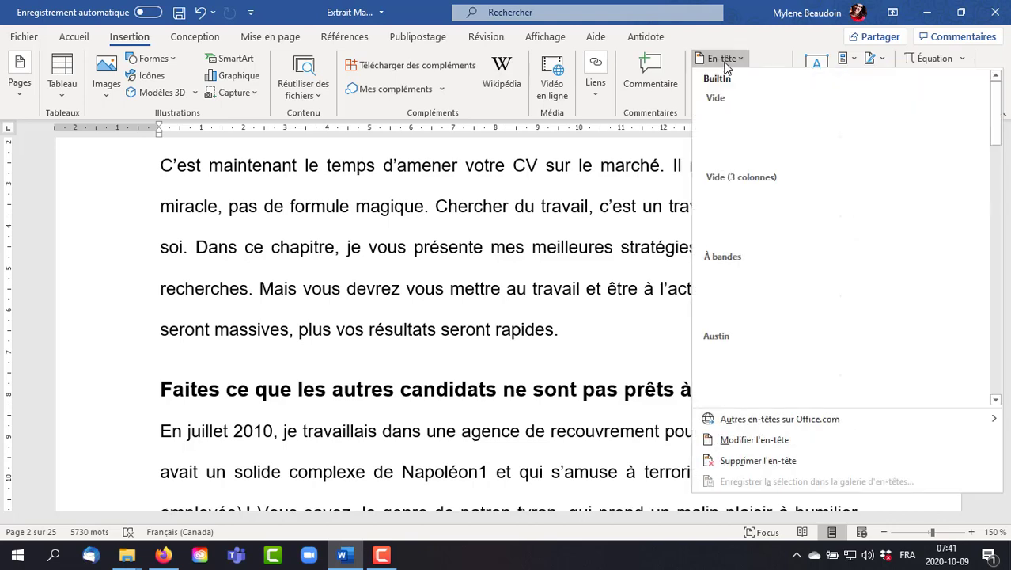
scroll(900, 288, "down", 3)
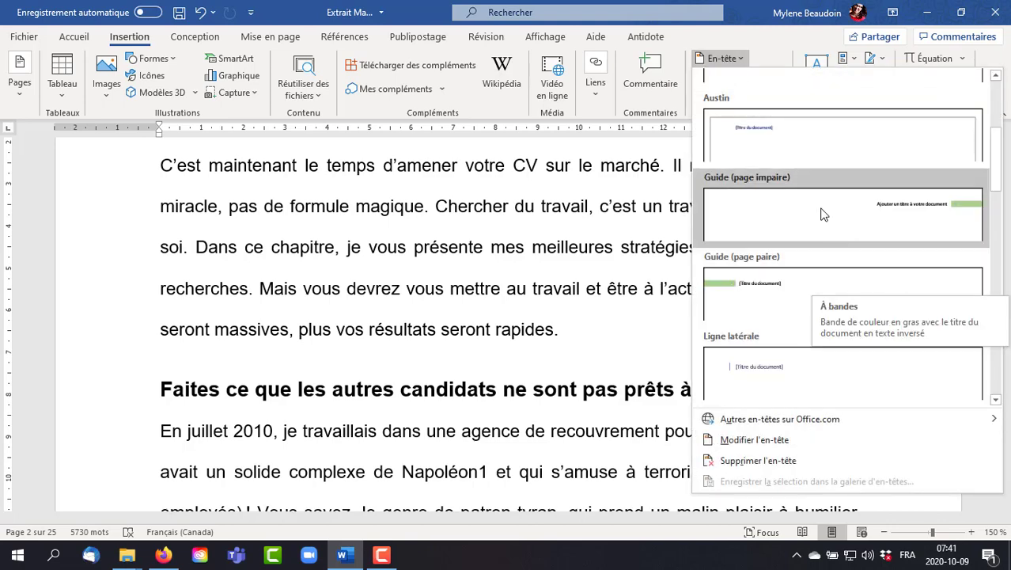
scroll(823, 214, "down", 3)
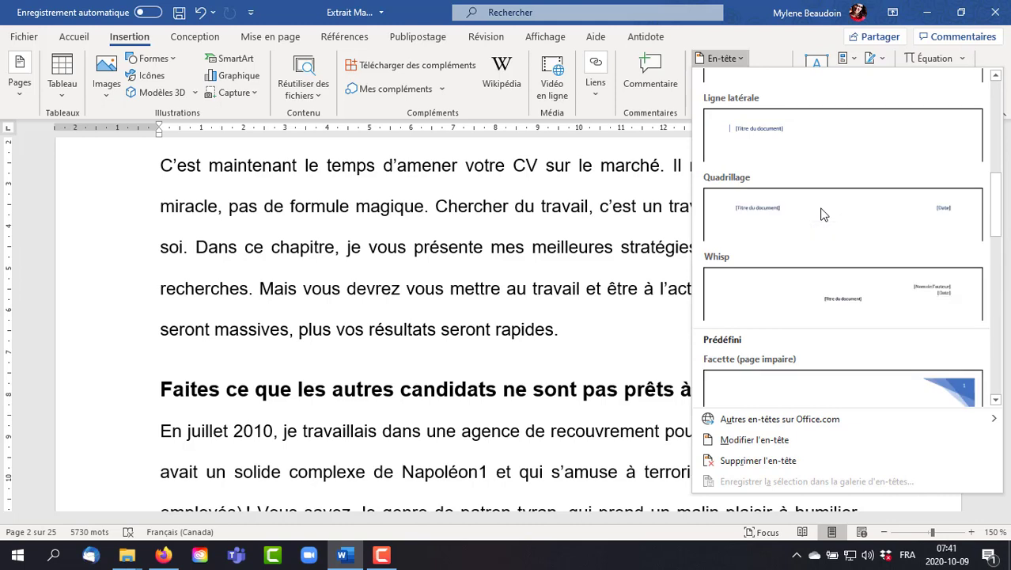
left_click(836, 299)
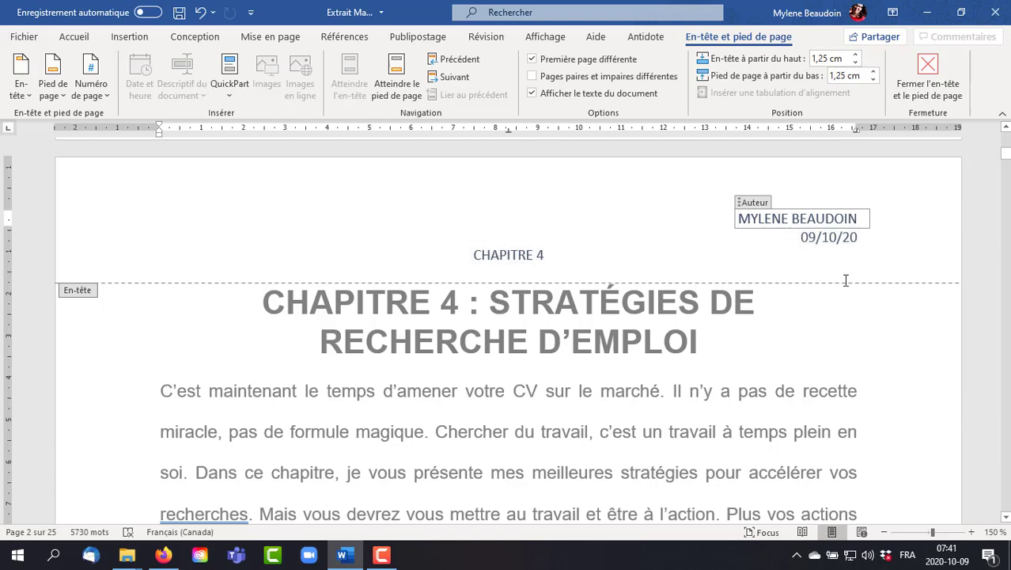
scroll(846, 280, "down", 8)
scroll(846, 281, "up", 7)
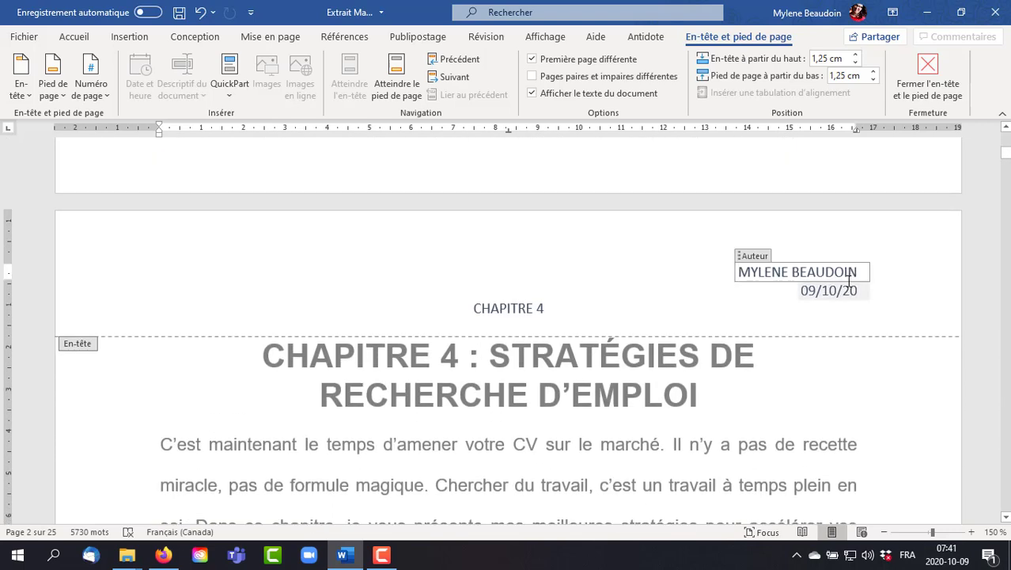
scroll(851, 280, "up", 3)
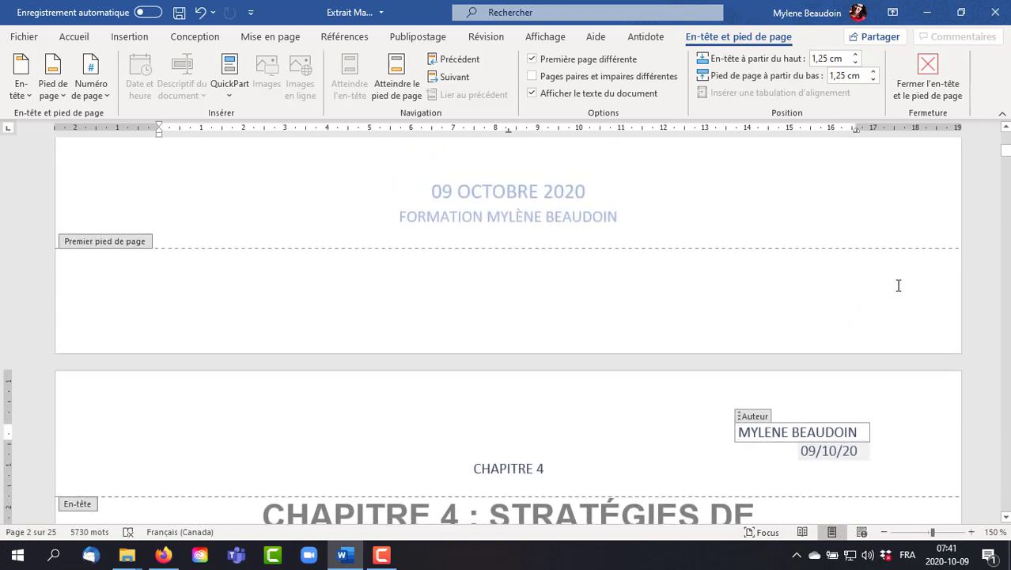
- Insert the AffichageMaître (horizontal) footer with its date and page number
left_click(54, 87)
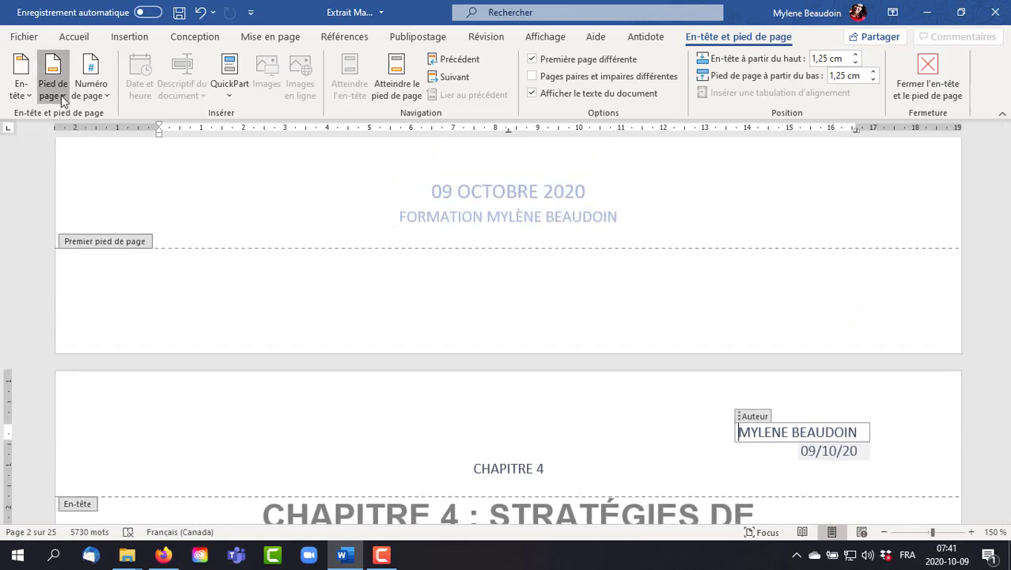
scroll(256, 184, "down", 5)
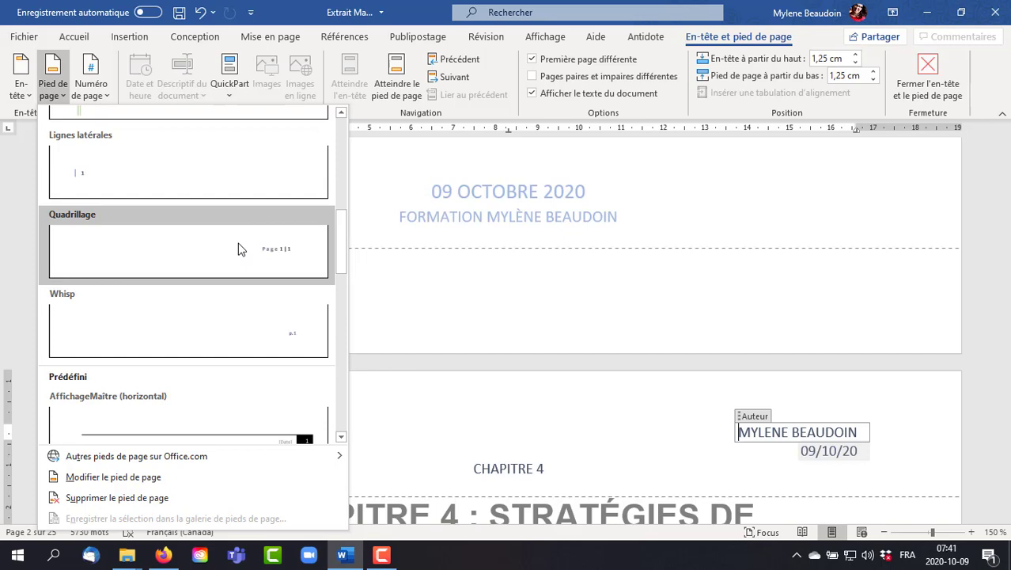
scroll(245, 264, "down", 3)
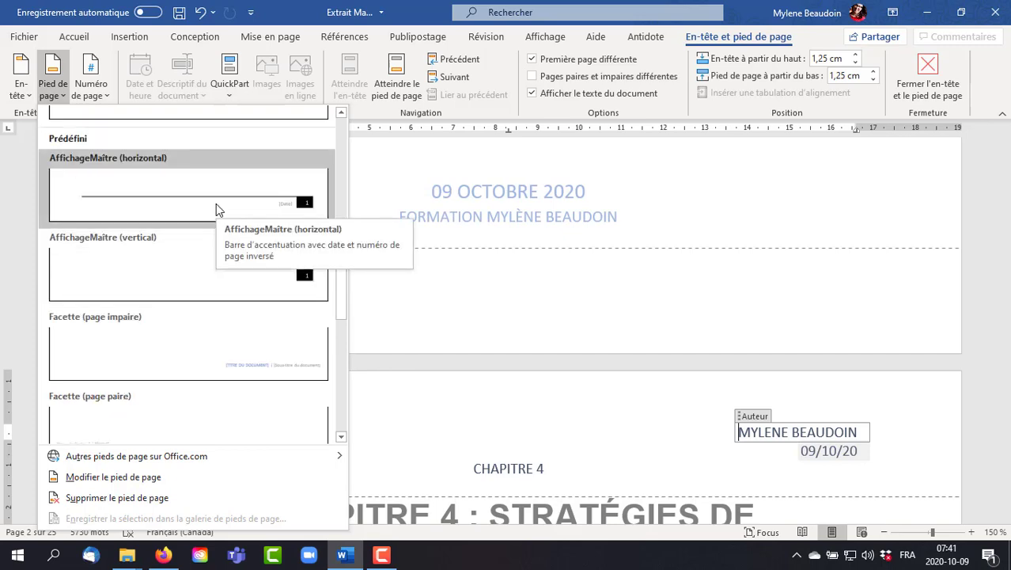
key("Escape")
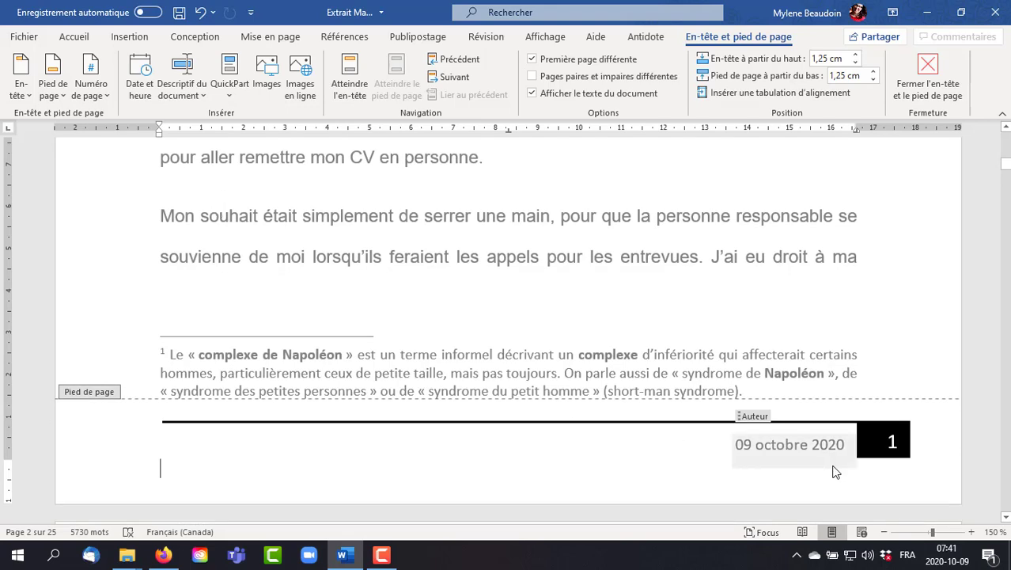
- Examine the headers, footers and page numbering across pages 2 to 5, and return to the cover page
scroll(890, 451, "down", 3)
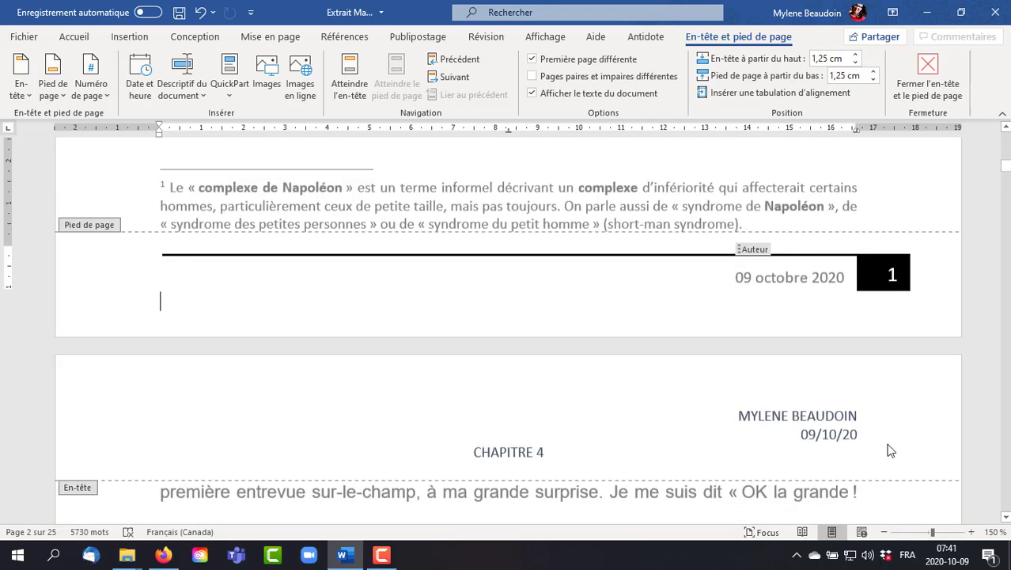
scroll(890, 451, "down", 14)
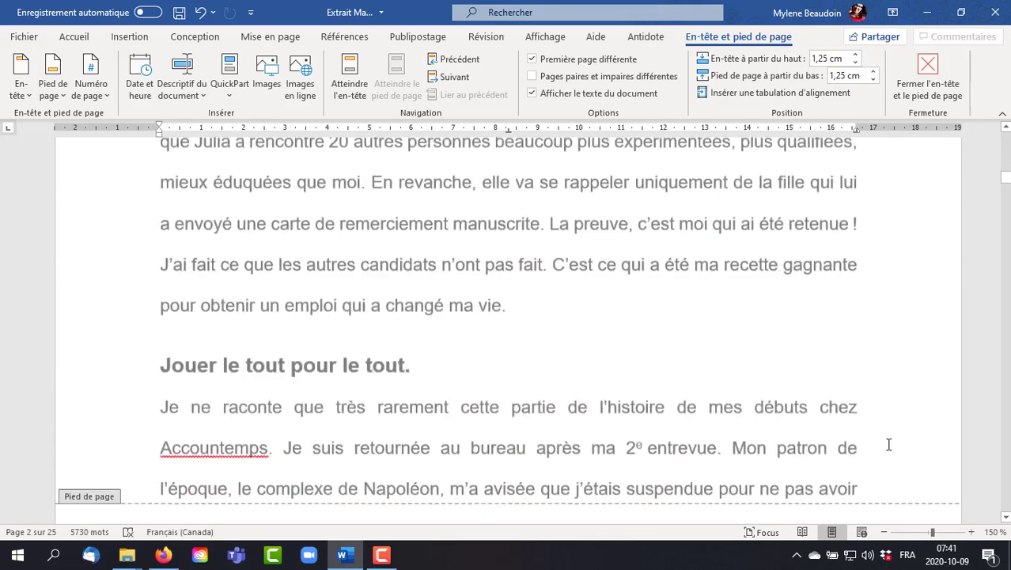
scroll(889, 445, "down", 2)
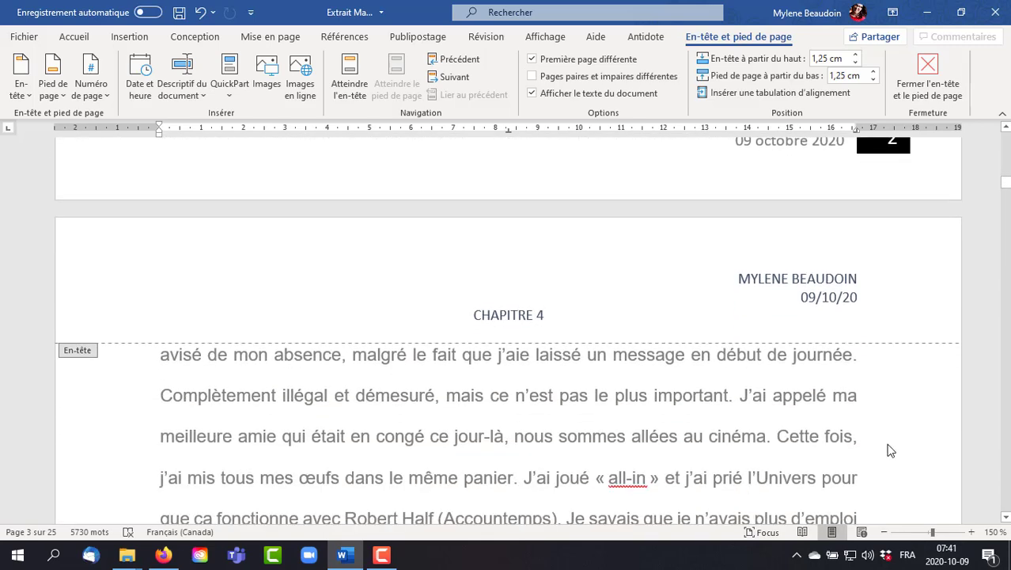
scroll(890, 451, "down", 8)
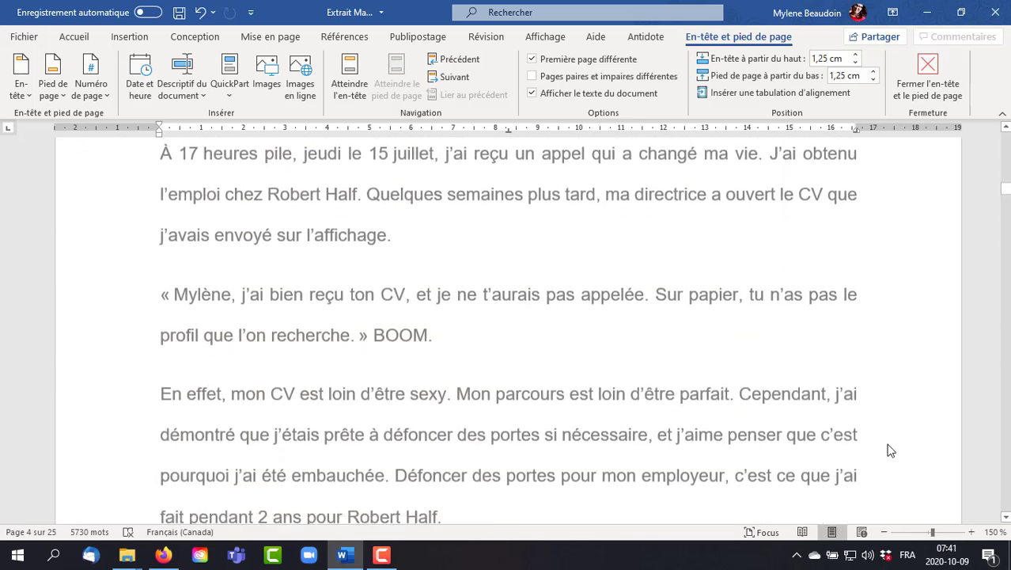
scroll(888, 447, "down", 5)
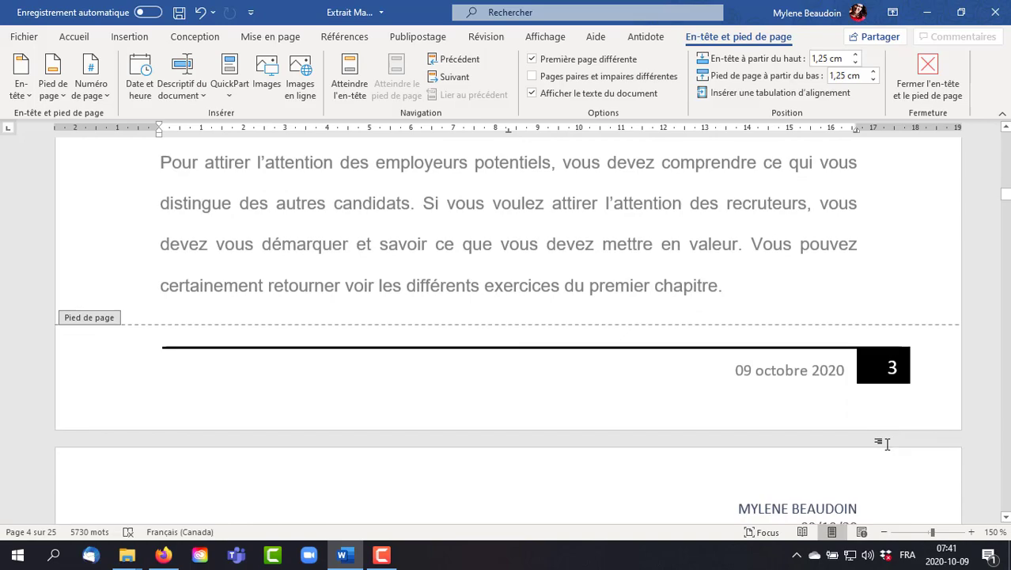
scroll(889, 444, "down", 2)
scroll(888, 445, "down", 8)
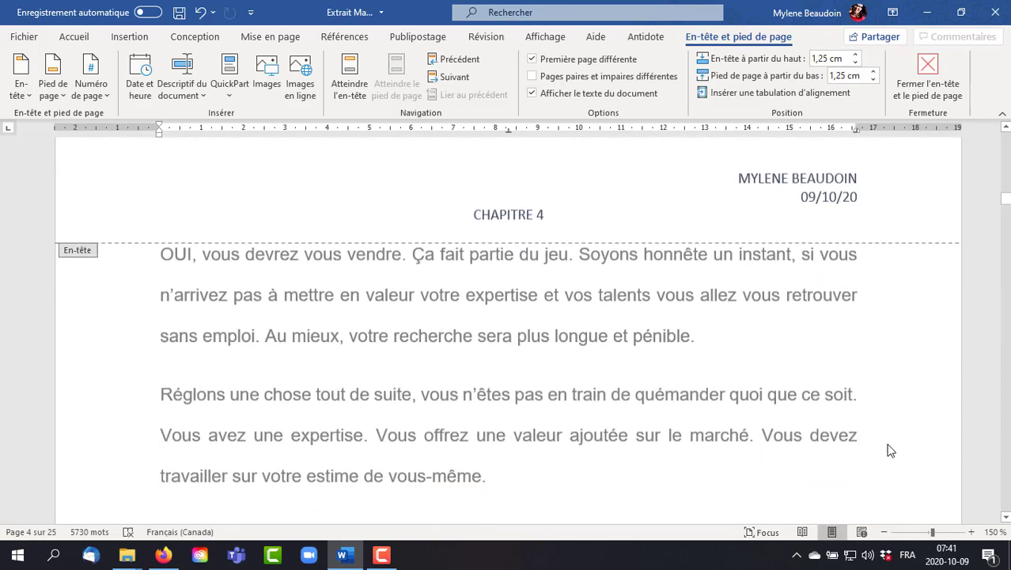
scroll(889, 450, "down", 9)
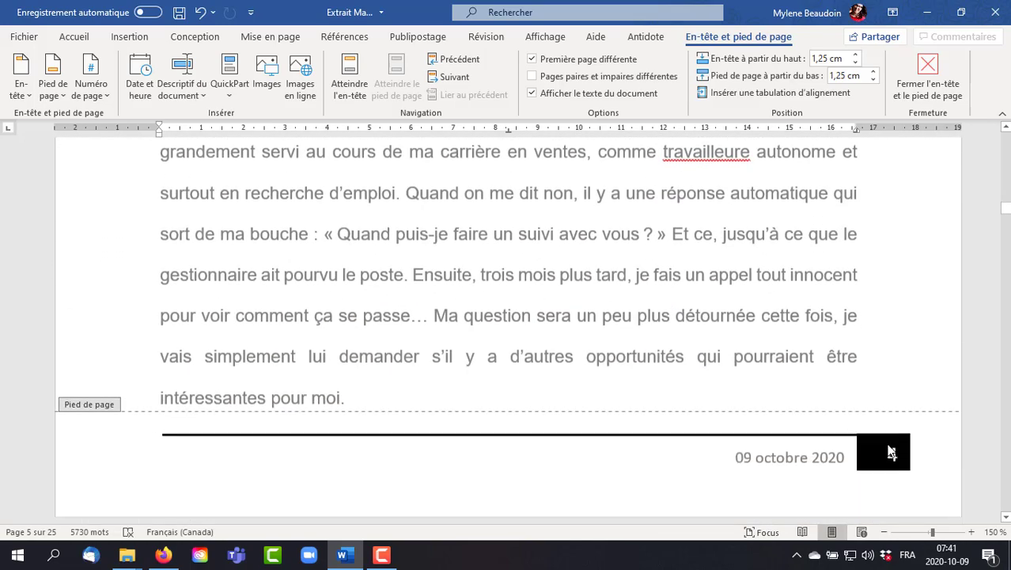
scroll(888, 449, "up", 4)
scroll(882, 445, "up", 15)
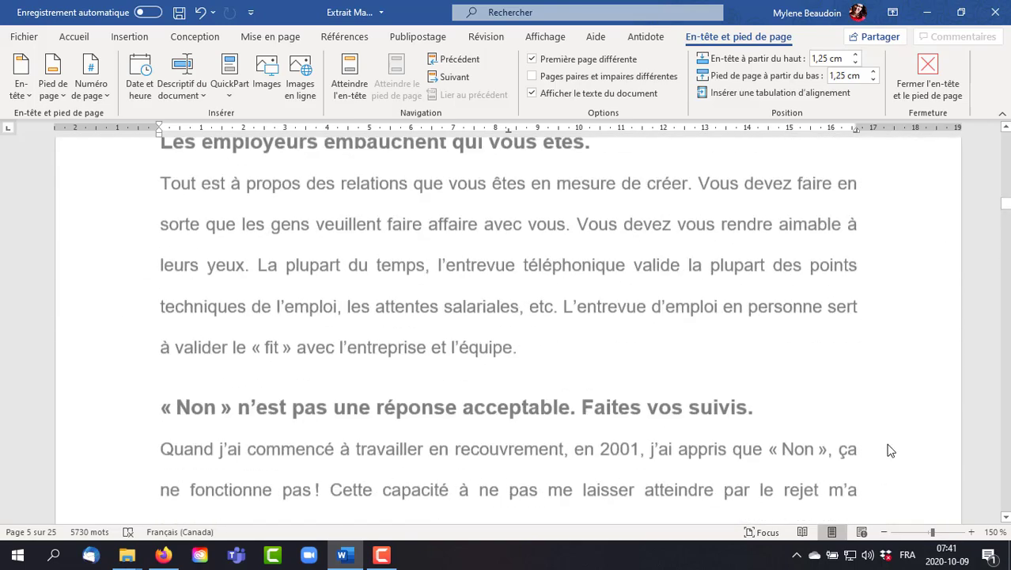
scroll(875, 445, "up", 15)
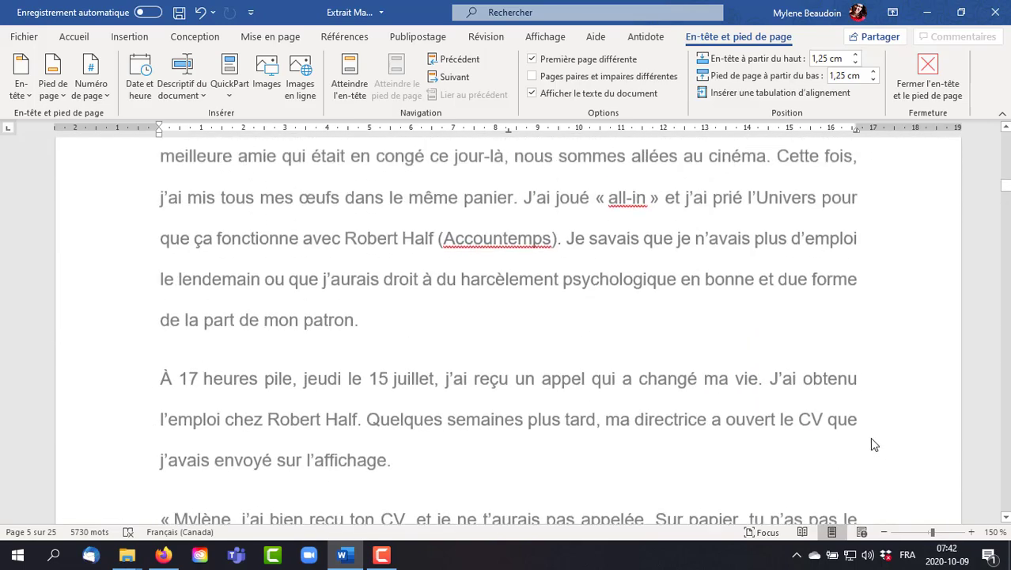
scroll(870, 443, "up", 20)
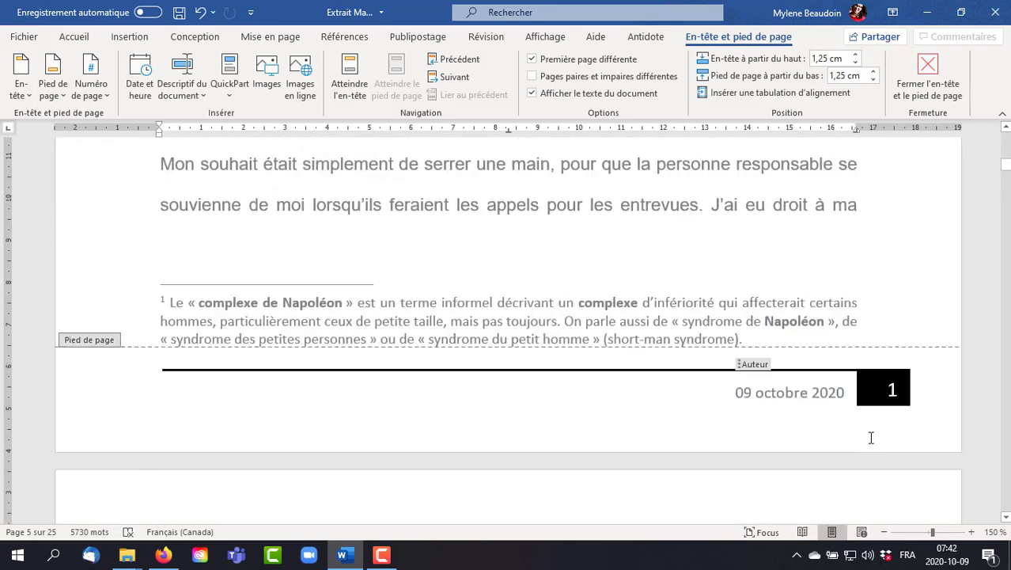
scroll(868, 436, "up", 15)
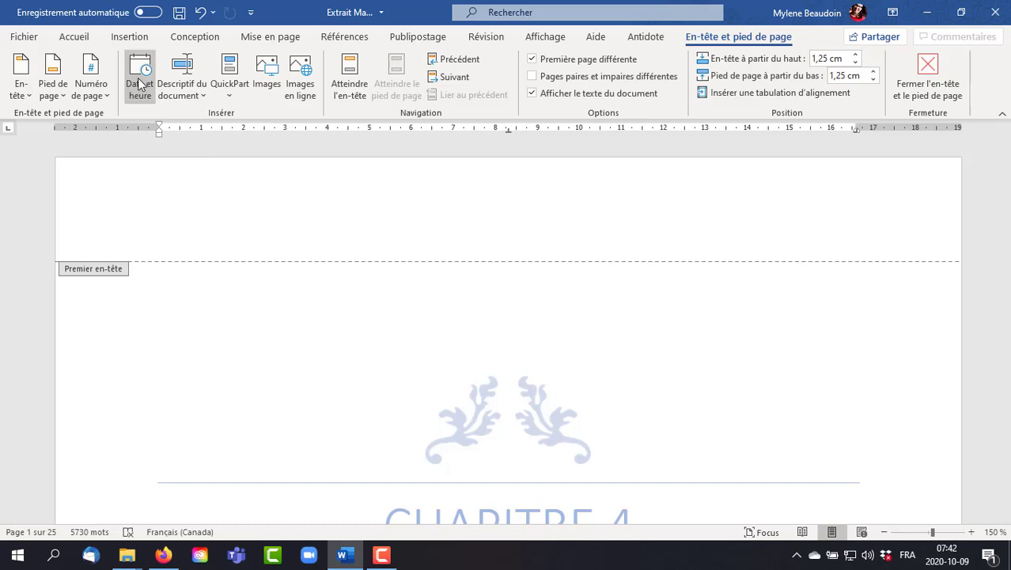
- Try adding the document's file path to the footer, and undo the insertion
left_click(202, 95)
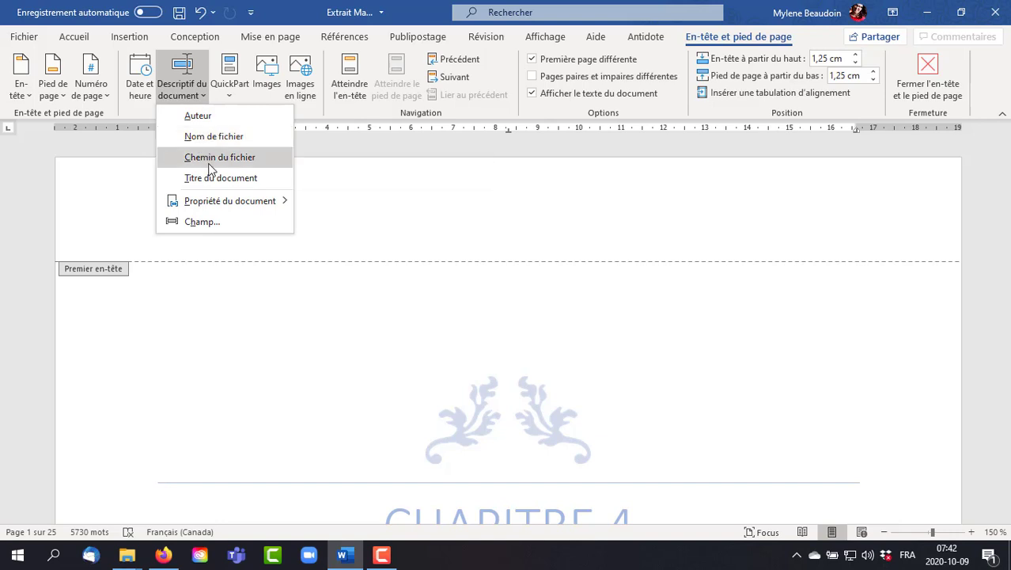
left_click(211, 158)
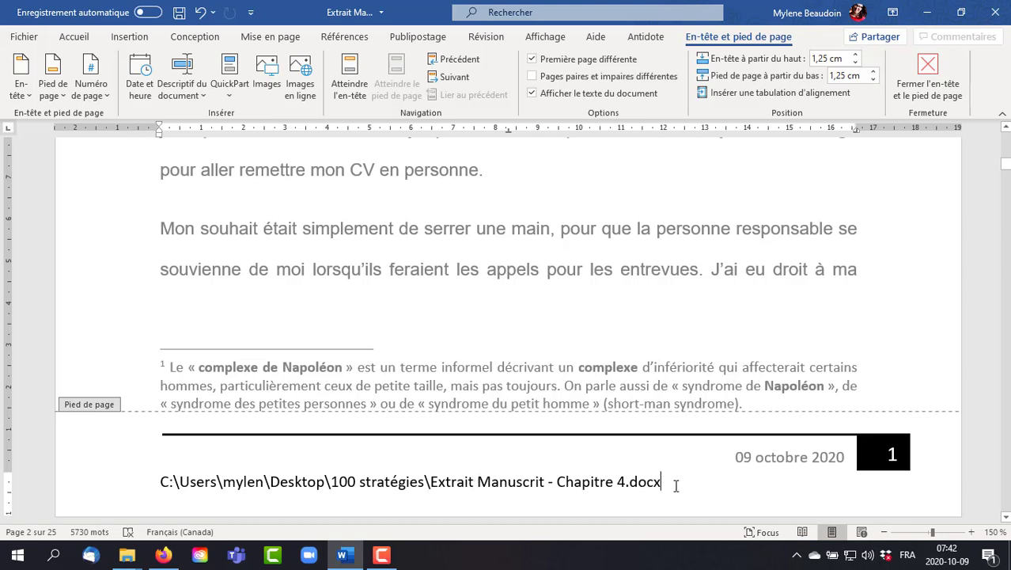
left_click(200, 12)
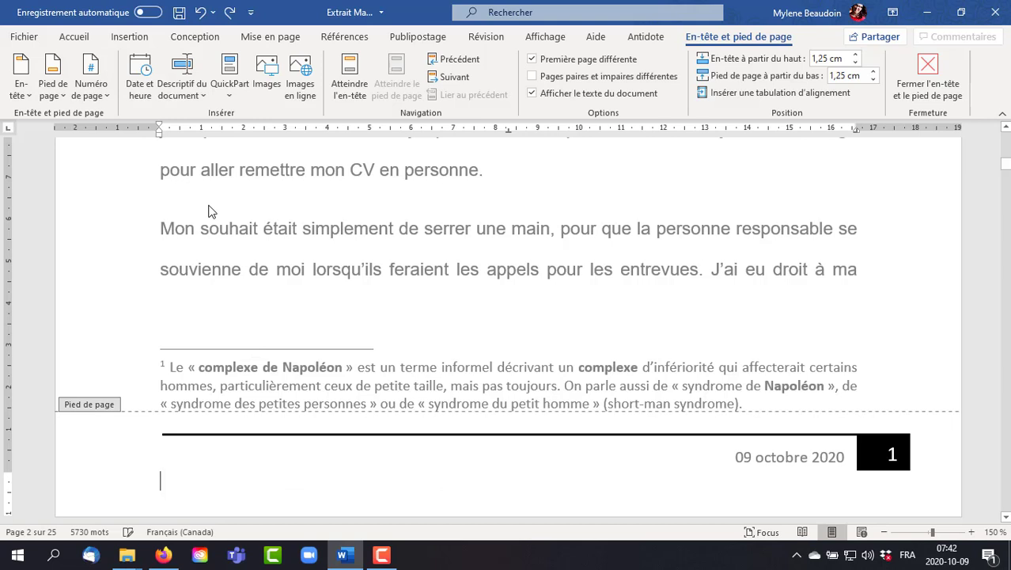
- Show the QuickPart choices for automatic insertion and document properties without inserting any
left_click(231, 98)
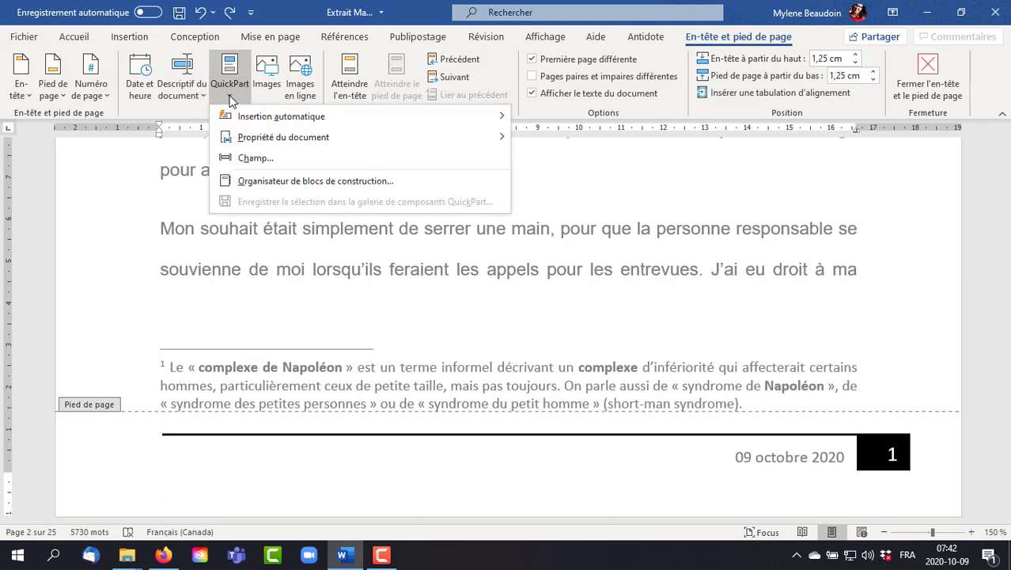
mouse_move(255, 118)
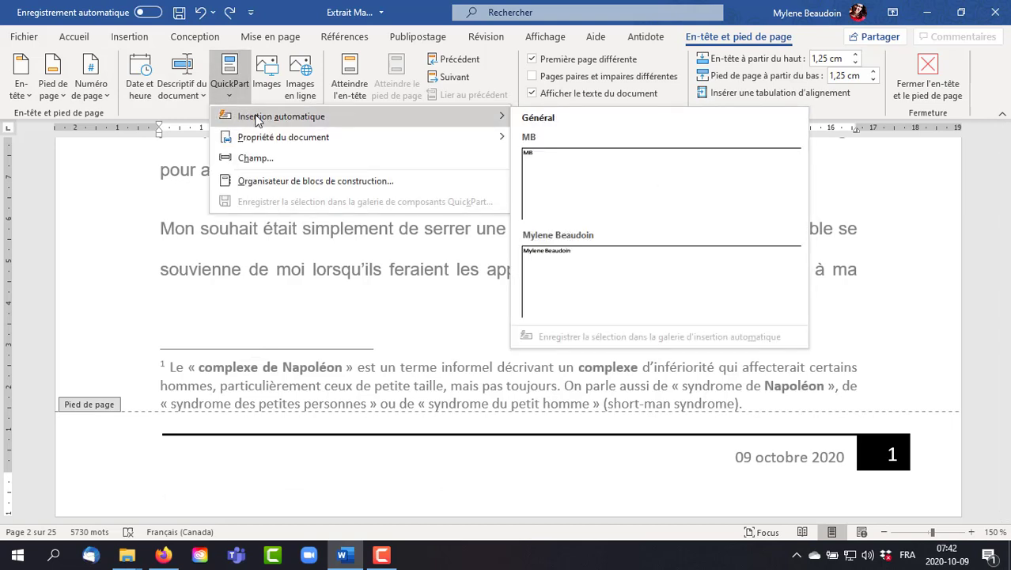
mouse_move(286, 137)
left_click(270, 277)
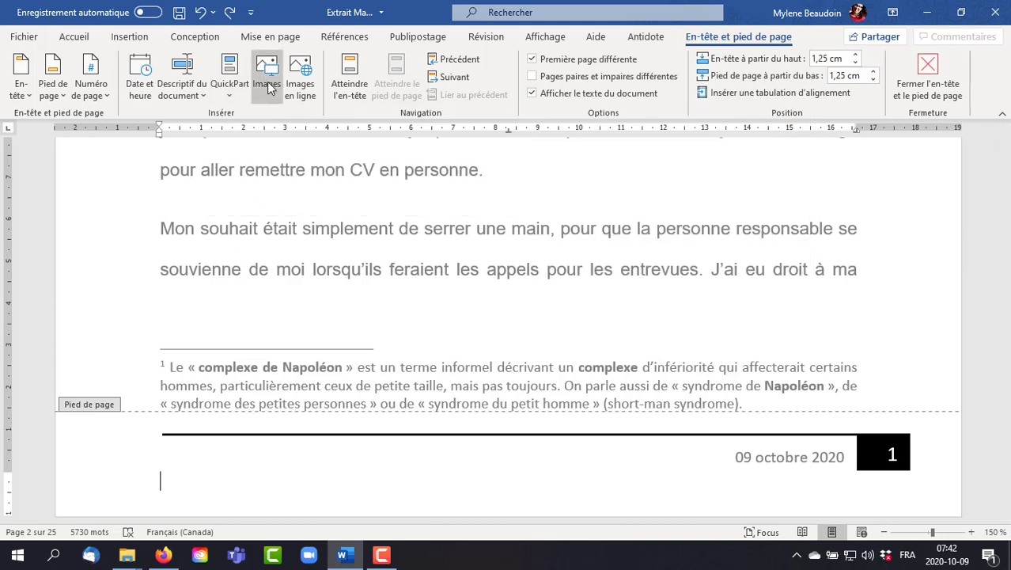
- Go to the page's header and return to its footer
left_click(352, 84)
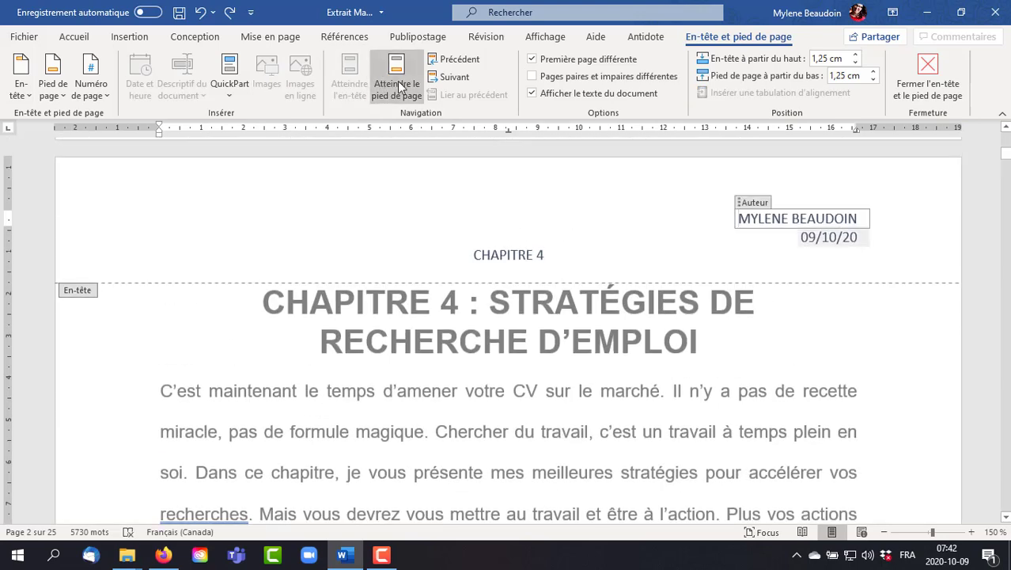
left_click(397, 84)
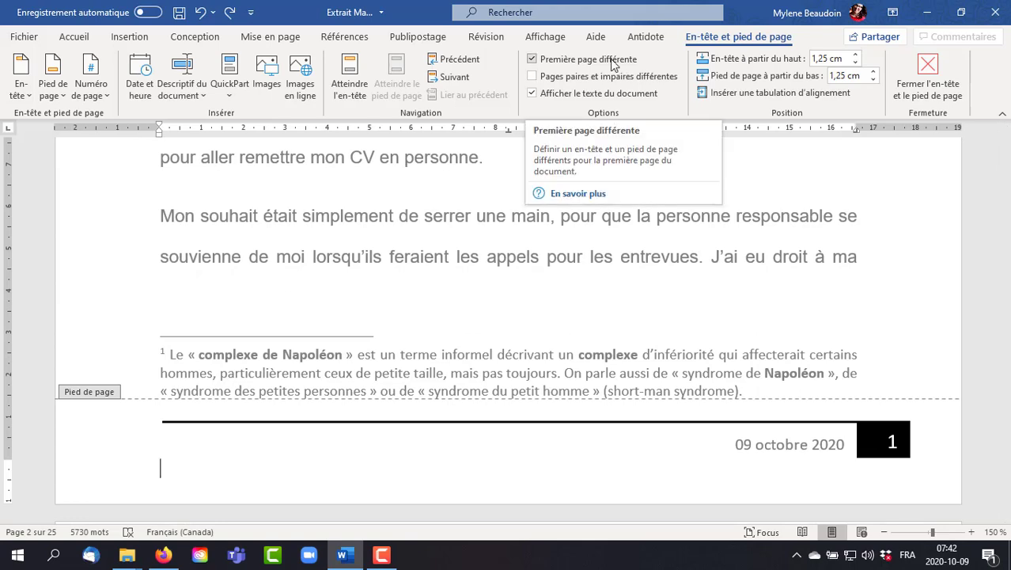
- Turn off the different first page option and check the header on the cover page
scroll(870, 290, "up", 15)
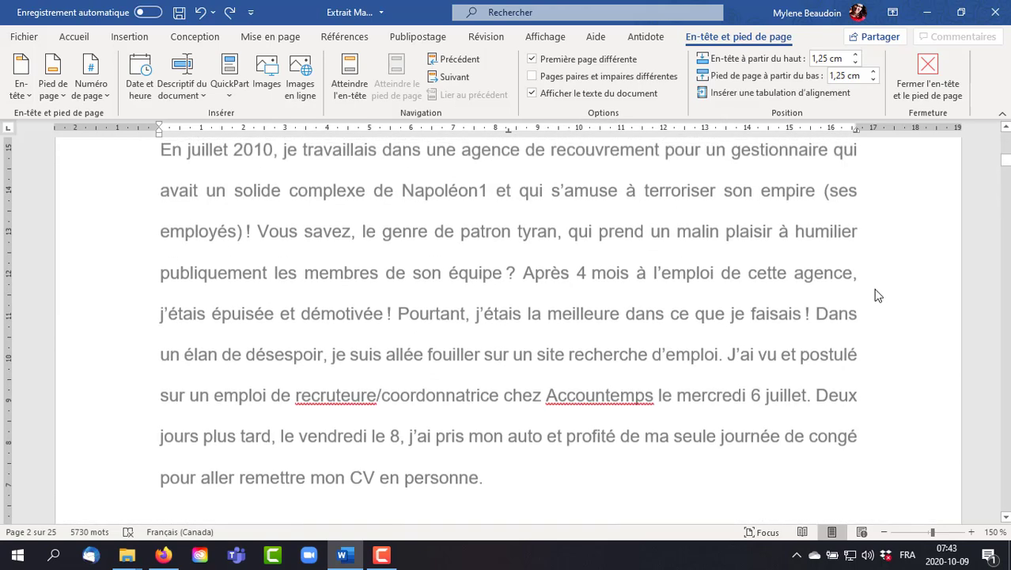
scroll(878, 296, "up", 10)
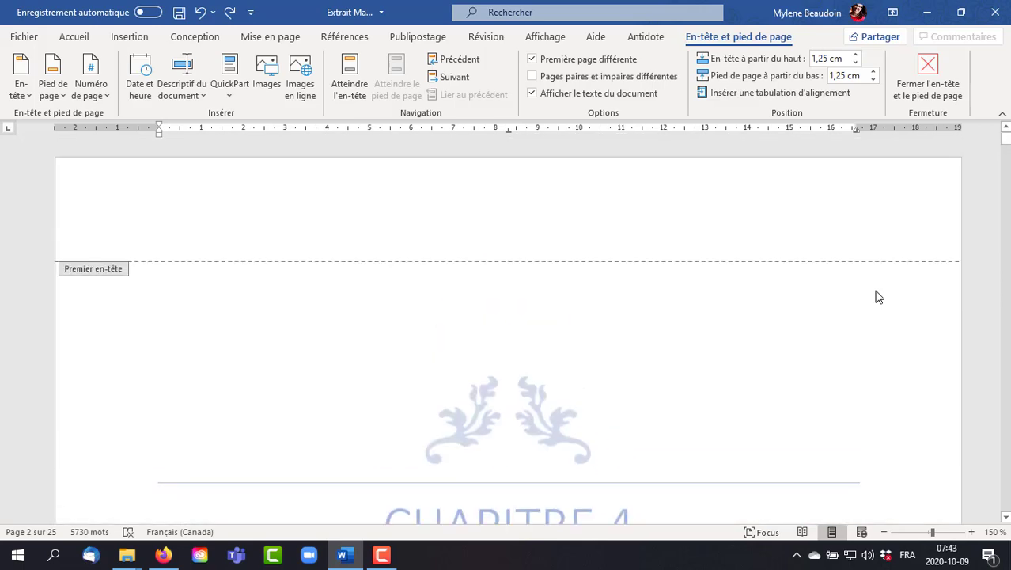
left_click(578, 62)
scroll(805, 391, "up", 15)
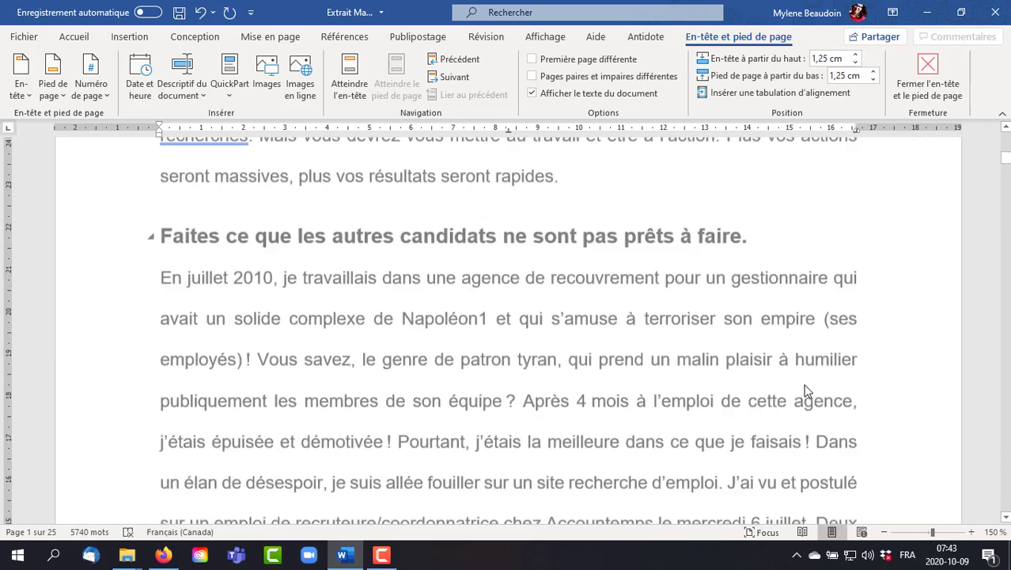
scroll(805, 391, "up", 3)
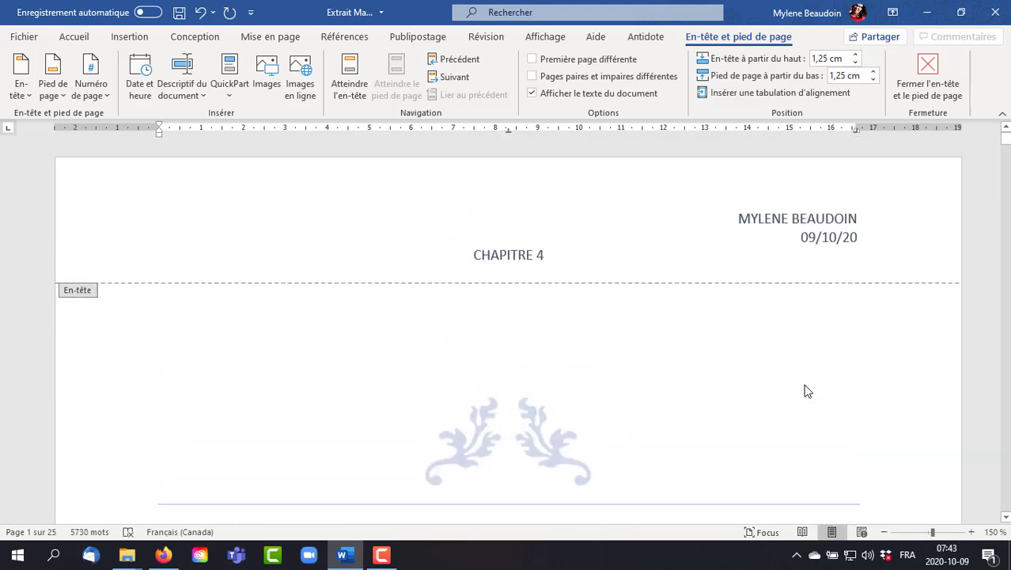
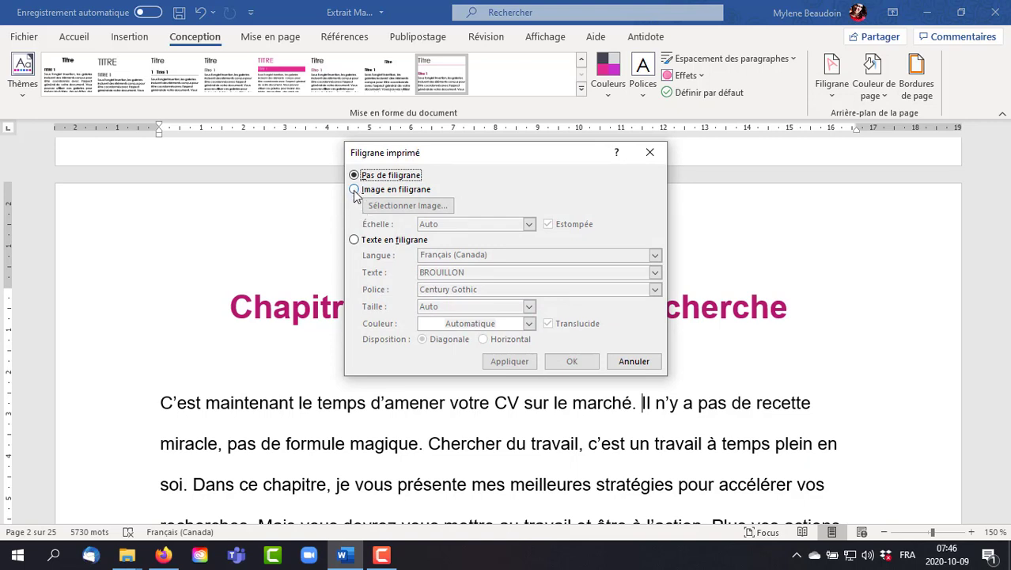
- Add Logo_MB_2018.png from the desktop as a washed-out picture watermark with automatic scale, and check it on the page
left_click(355, 191)
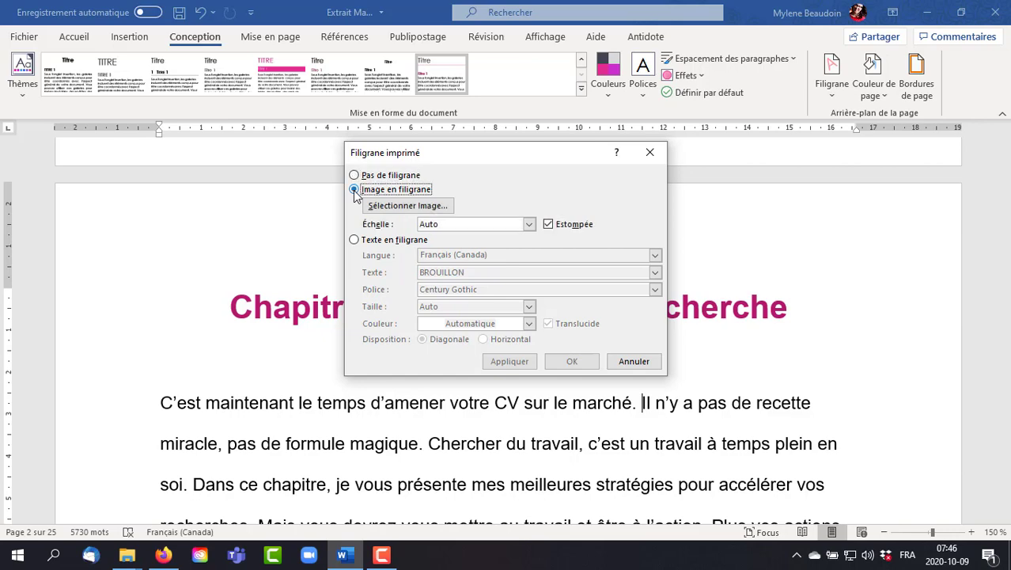
left_click(399, 207)
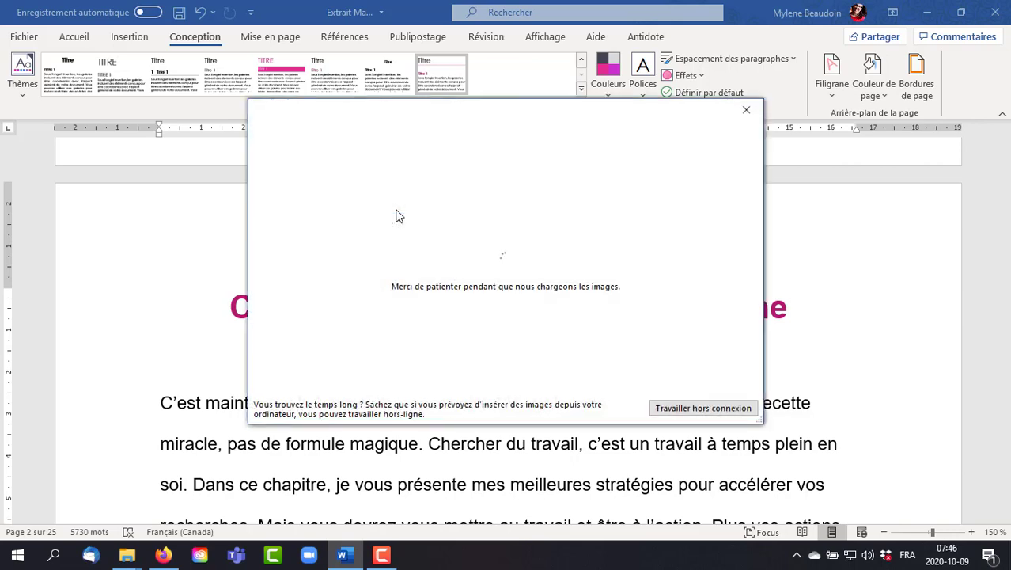
left_click(402, 194)
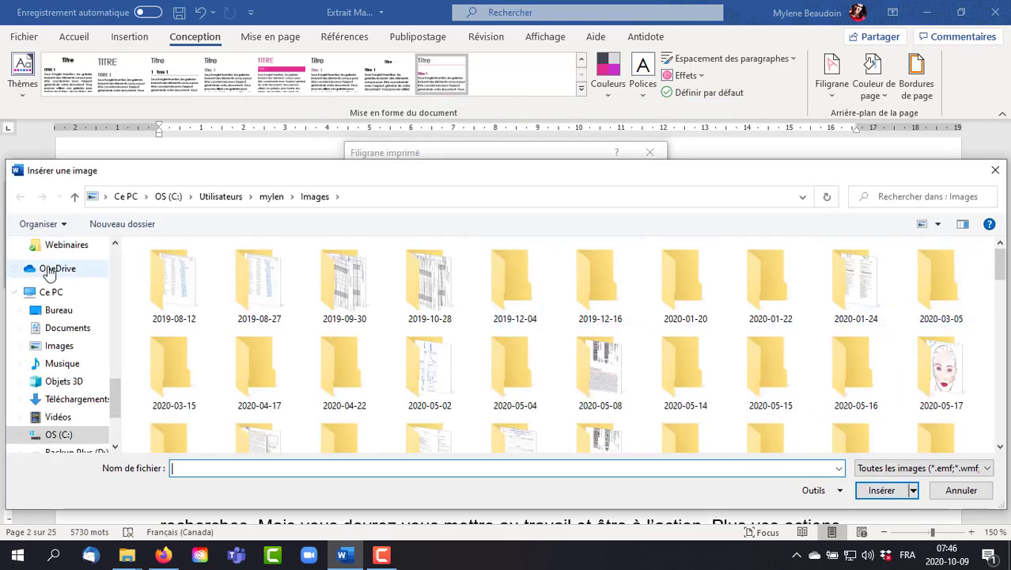
left_click(60, 310)
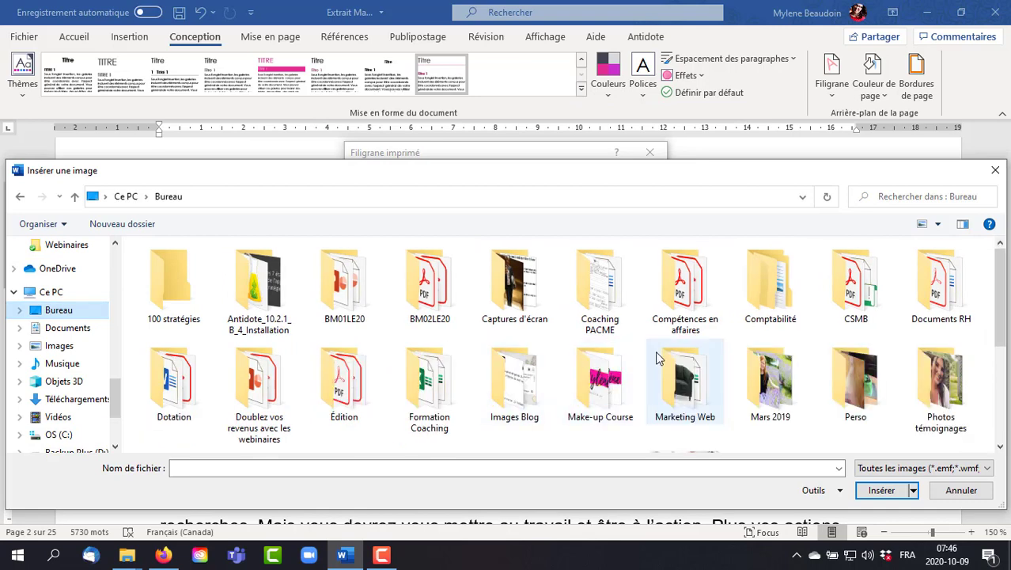
scroll(854, 261, "down", 3)
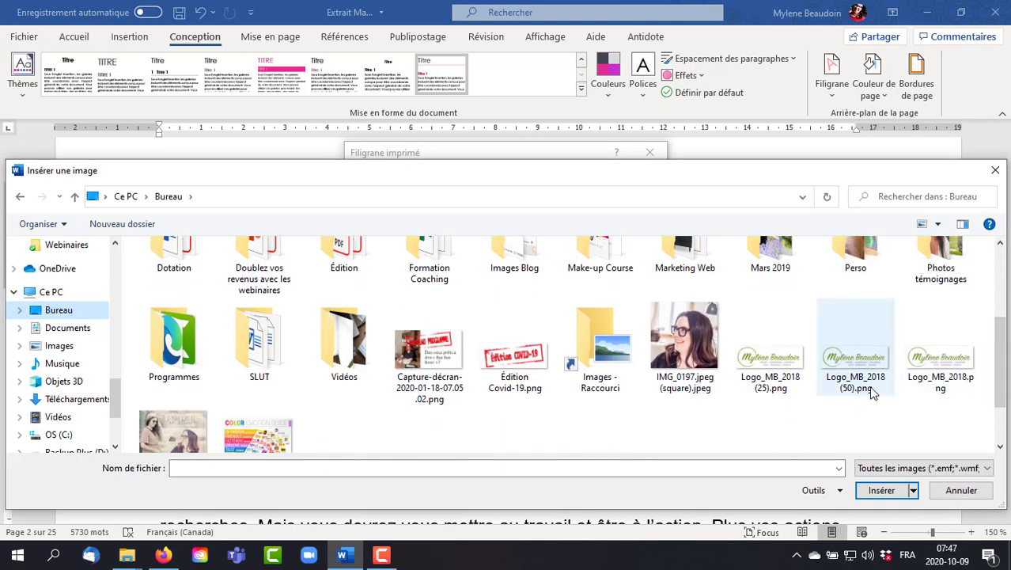
double_click(946, 368)
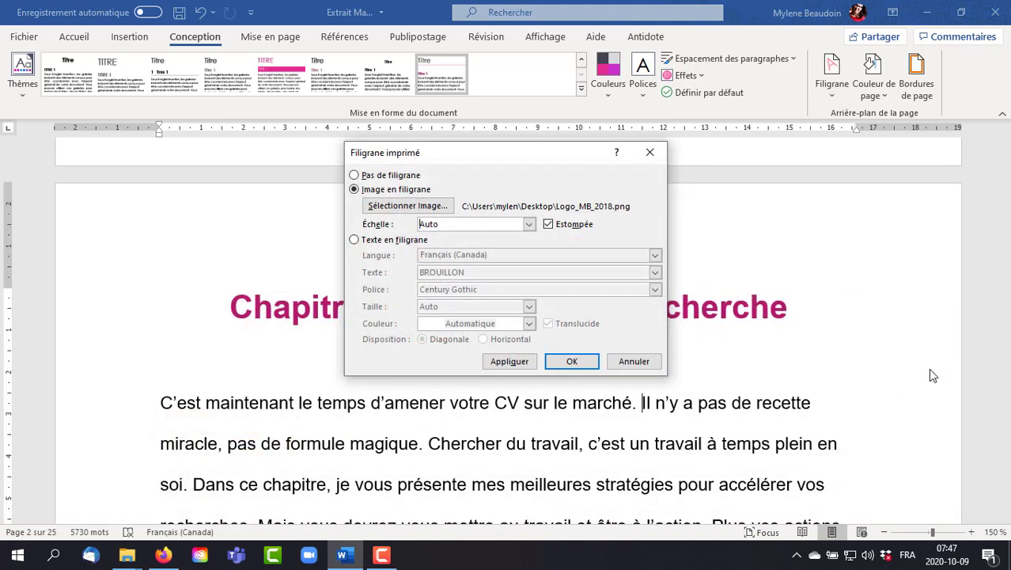
left_click(510, 361)
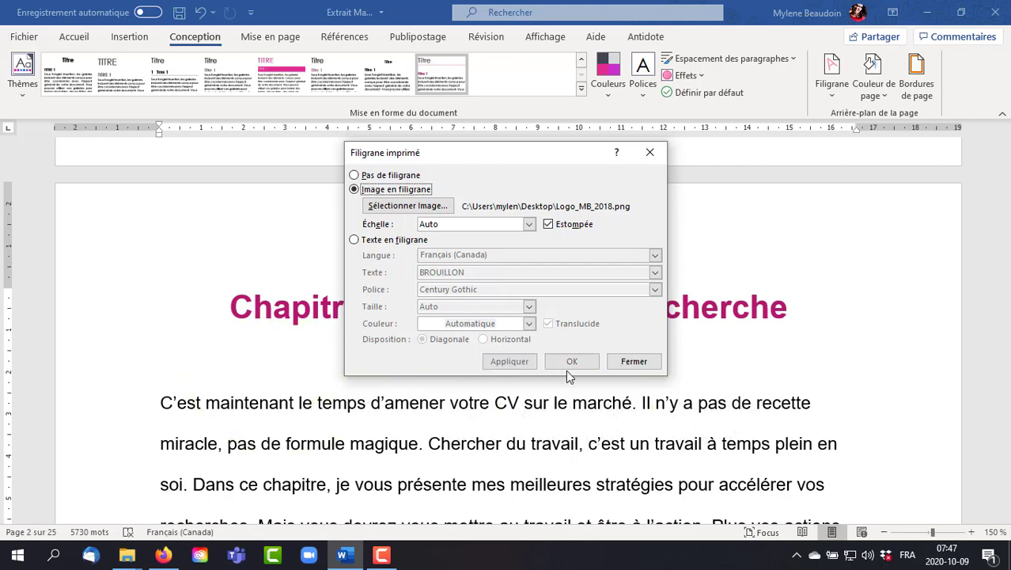
left_click(633, 361)
scroll(766, 393, "down", 7)
scroll(766, 393, "down", 3)
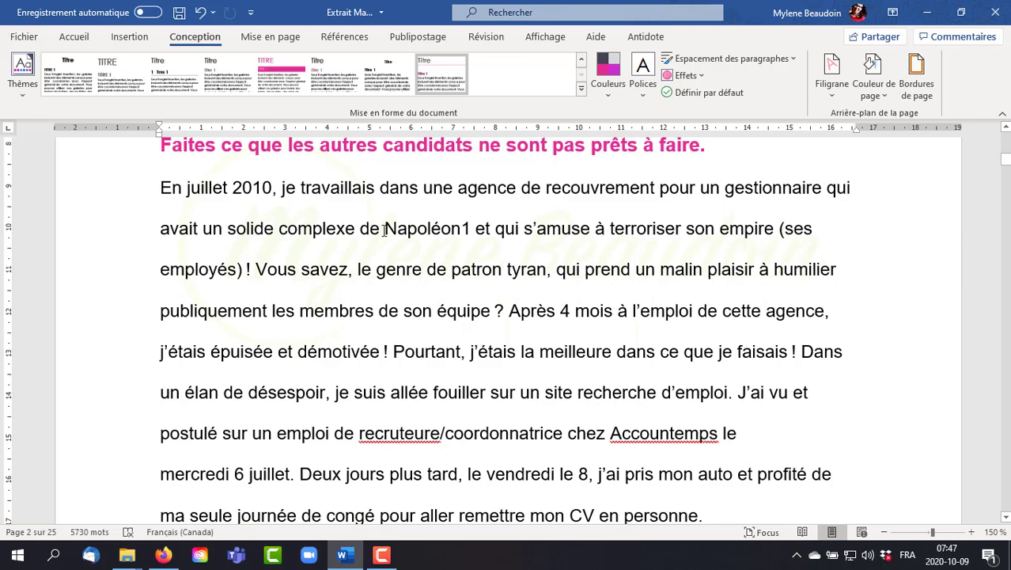
- Replace the picture watermark with a translucent diagonal text watermark reading "Confidentiel" and check it on the page
left_click(829, 96)
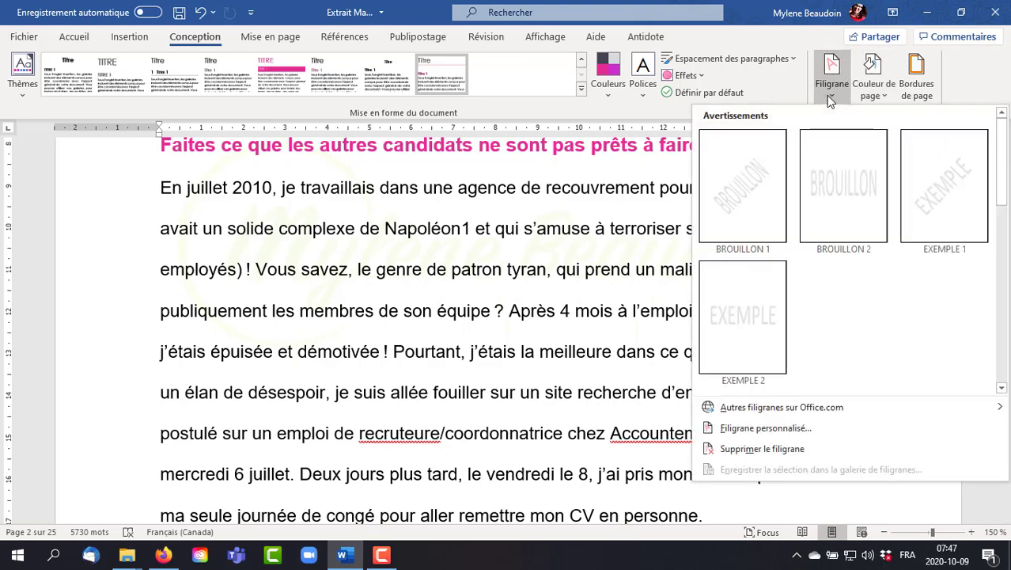
left_click(781, 427)
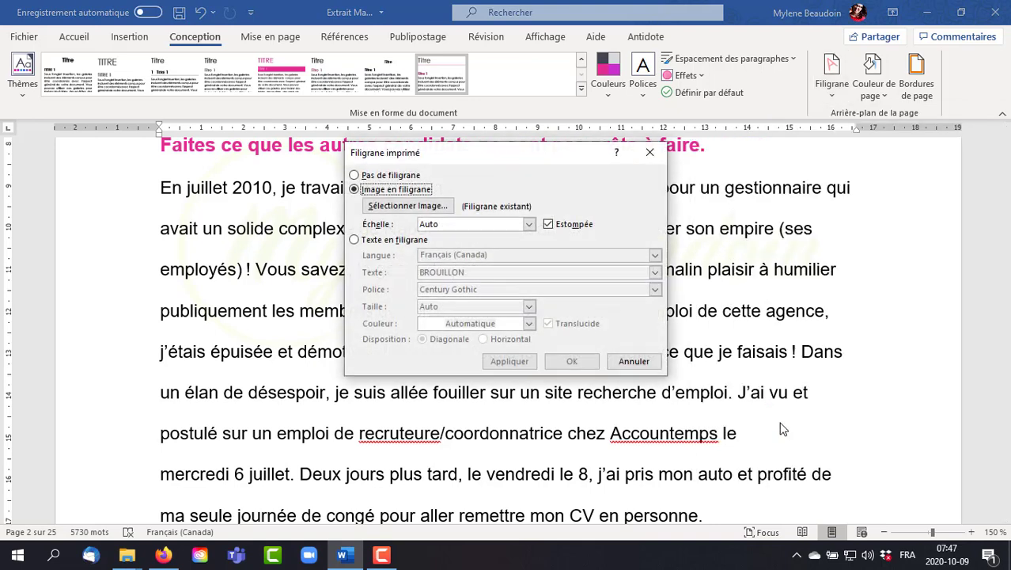
left_click(374, 240)
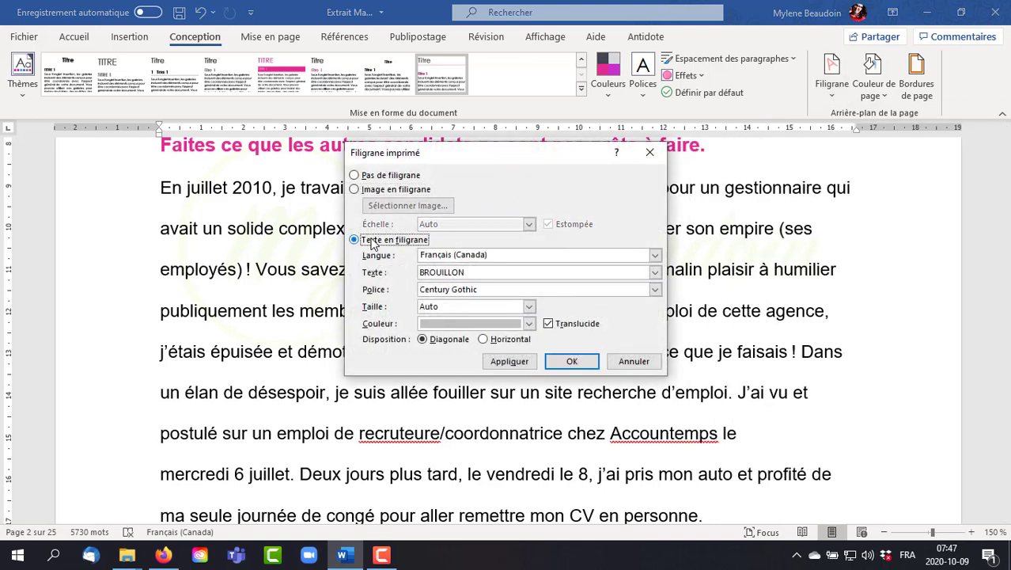
left_click_drag(473, 271, 392, 264)
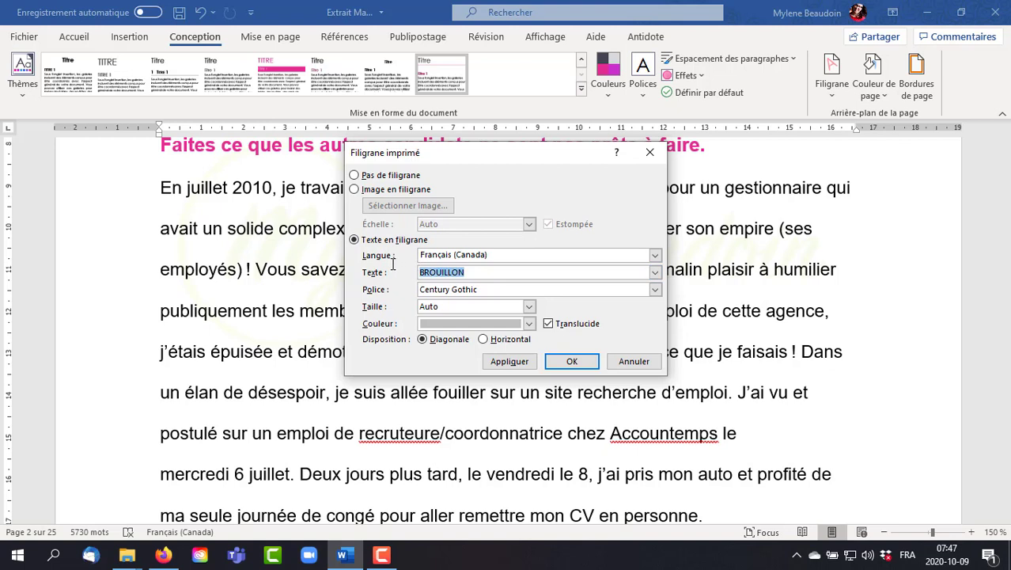
type("Confide")
left_click(573, 360)
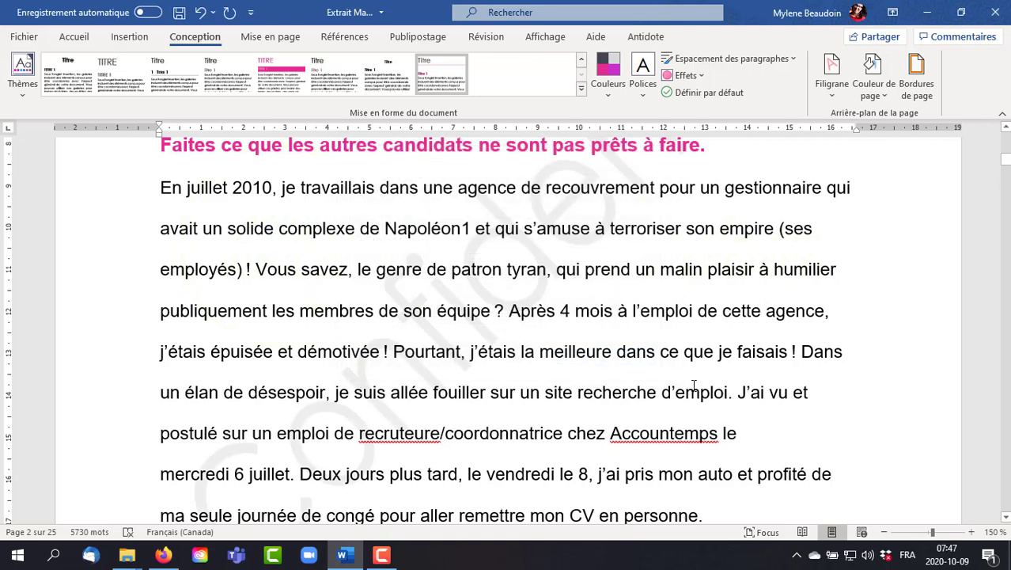
scroll(694, 386, "up", 2)
scroll(694, 385, "up", 3)
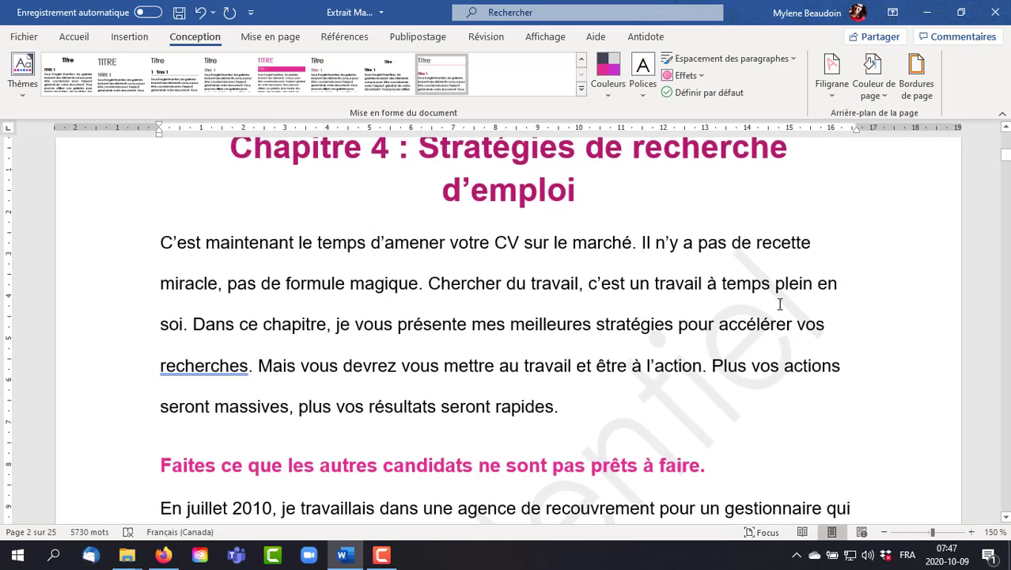
scroll(683, 408, "down", 3)
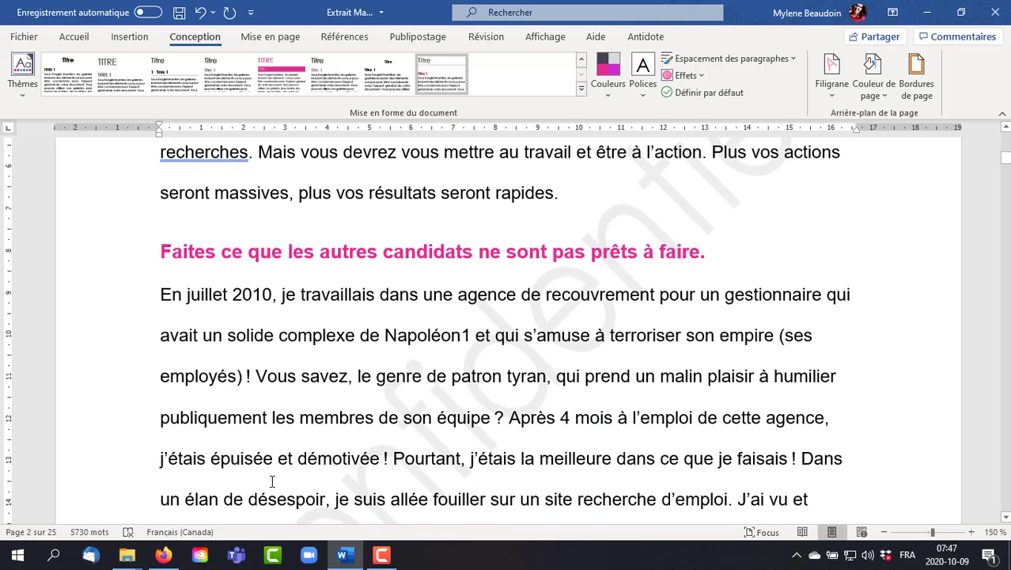
- Remove the watermark, and preview the Rose, Accentuation1 page colour before choosing no colour
left_click(835, 93)
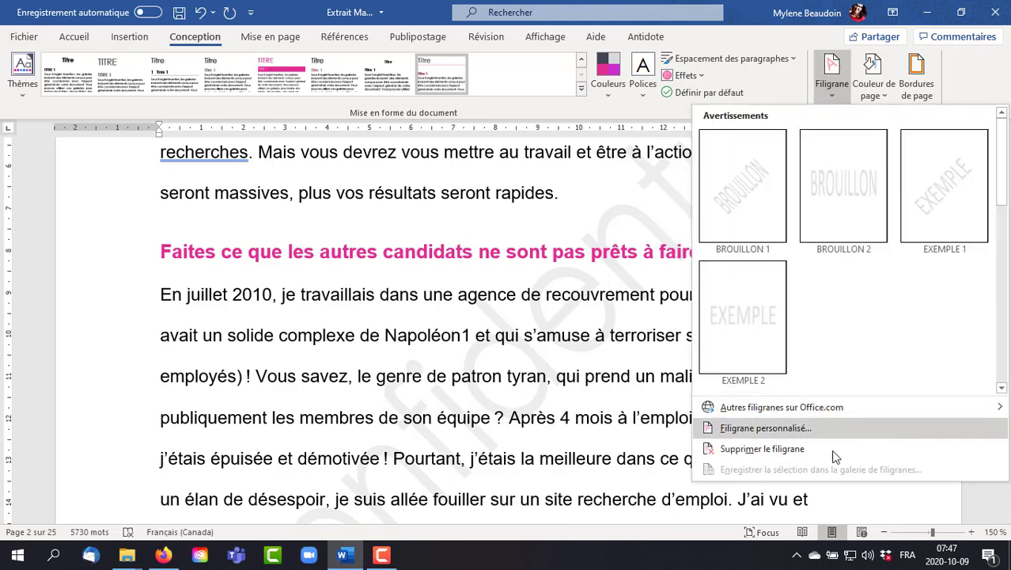
left_click(747, 450)
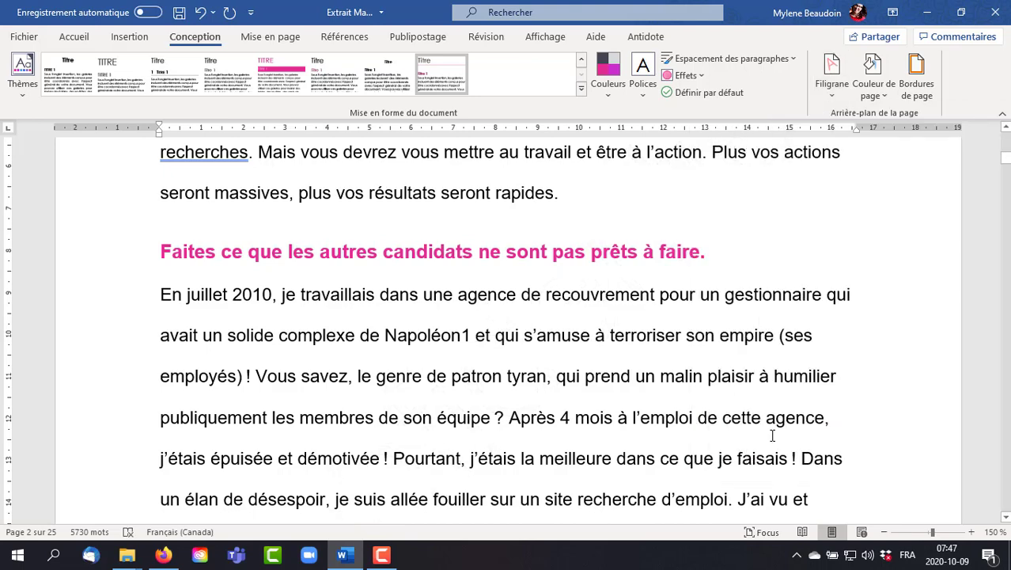
scroll(772, 435, "up", 3)
scroll(772, 435, "up", 3)
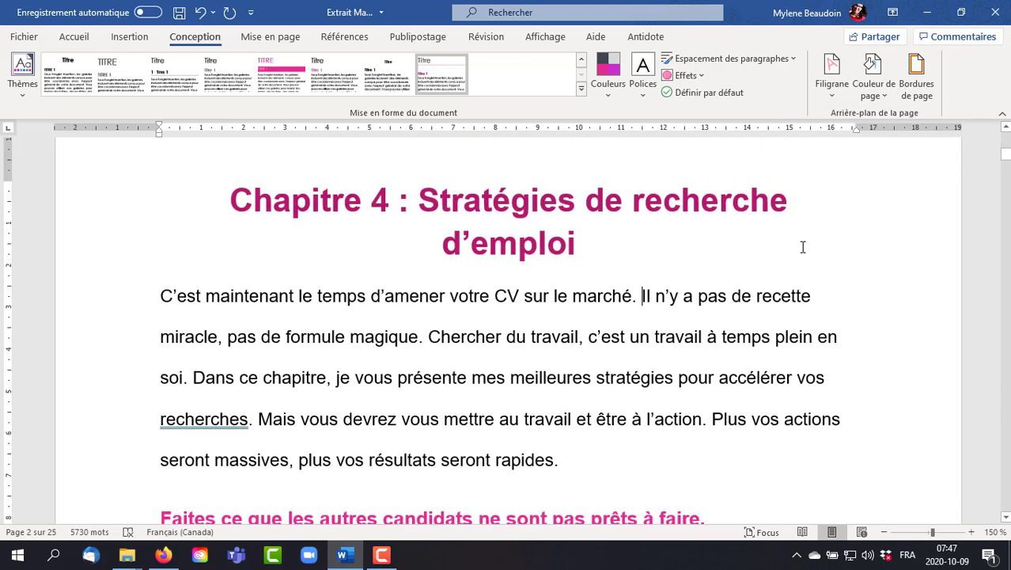
left_click(887, 96)
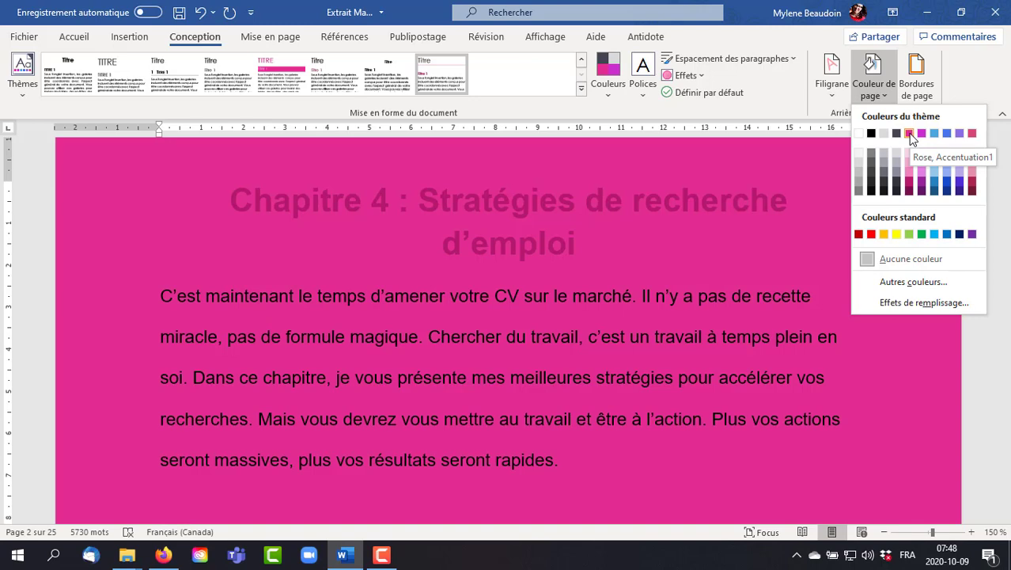
left_click(870, 262)
- Add a box page border with a ½ pt double line in the pink theme colour to the whole document
left_click(922, 91)
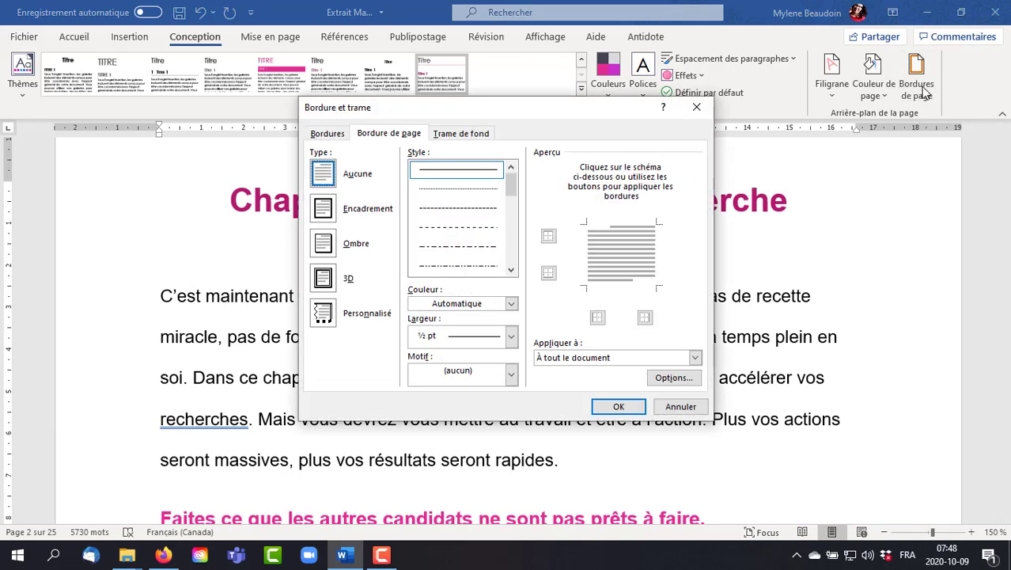
left_click(321, 209)
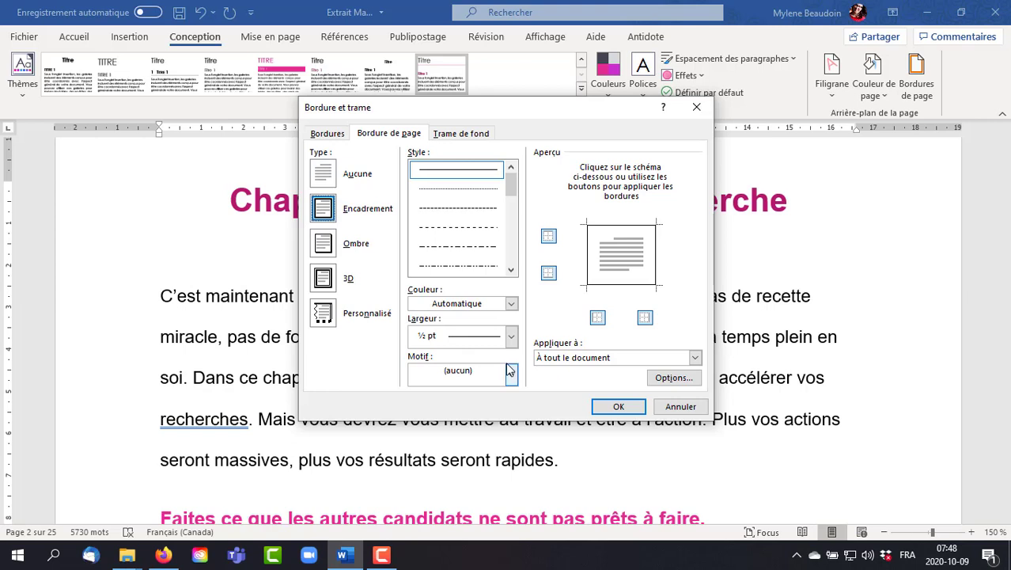
left_click_drag(511, 178, 503, 199)
left_click(479, 228)
left_click(494, 264)
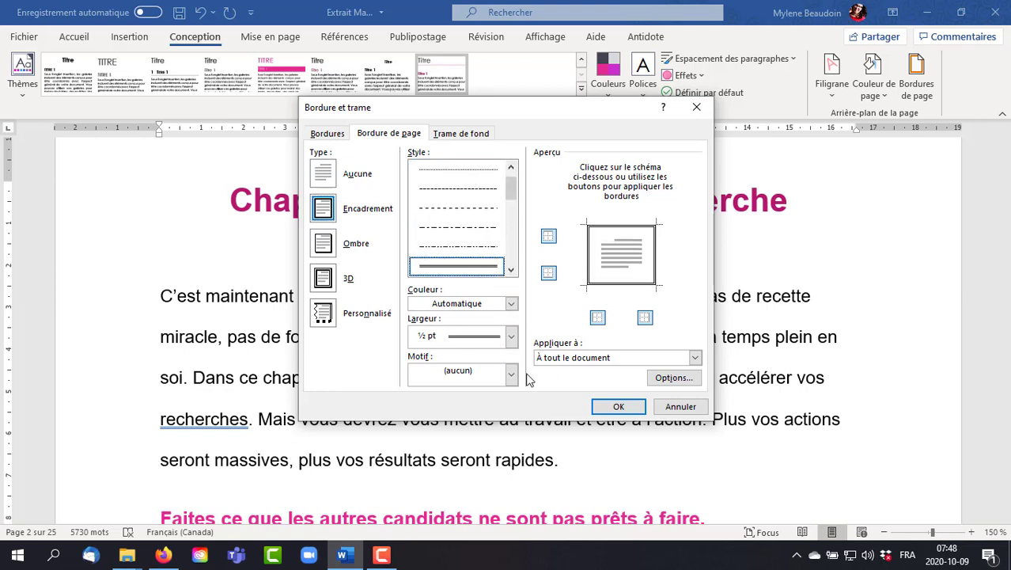
left_click(511, 303)
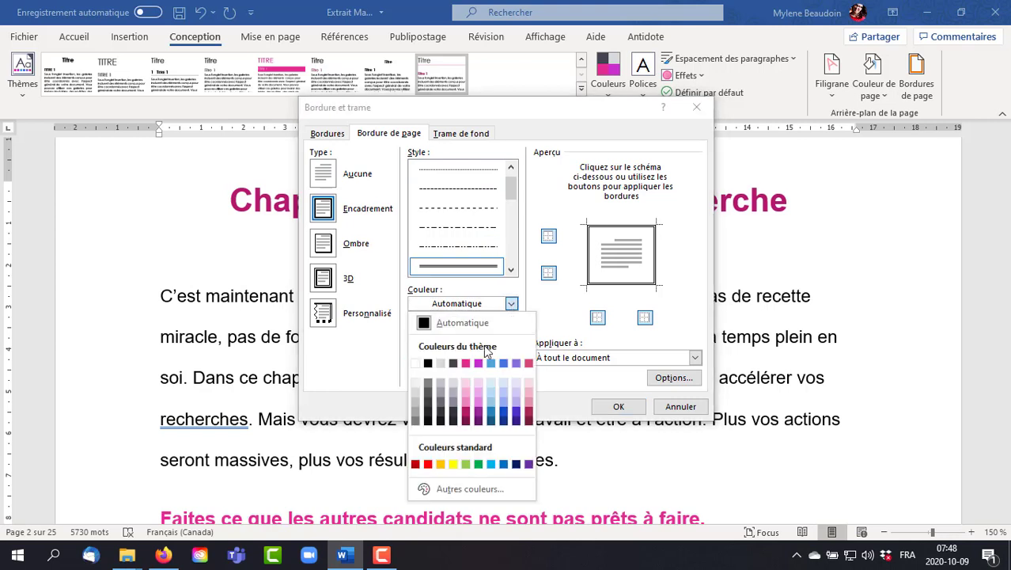
left_click(466, 363)
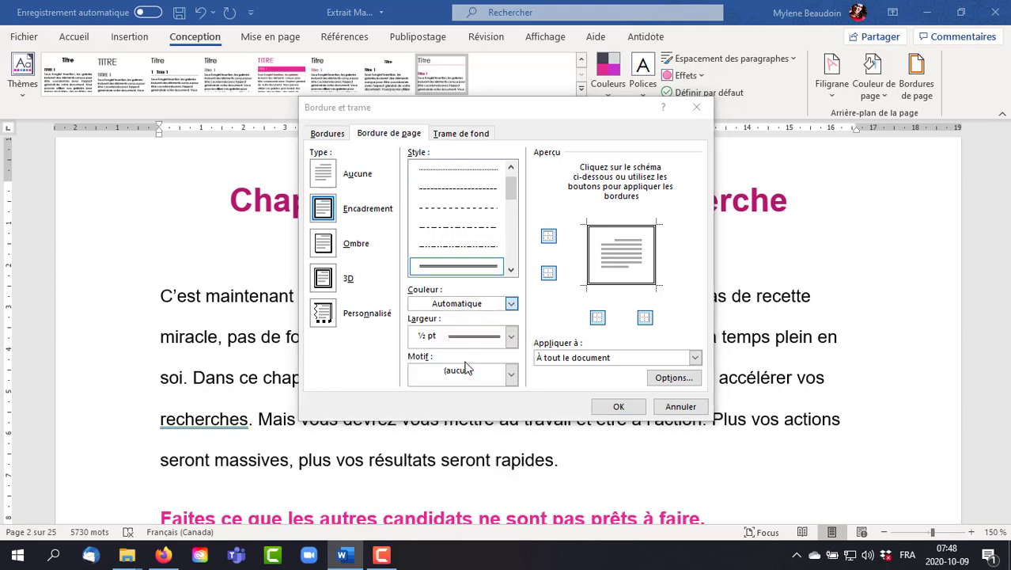
left_click(621, 406)
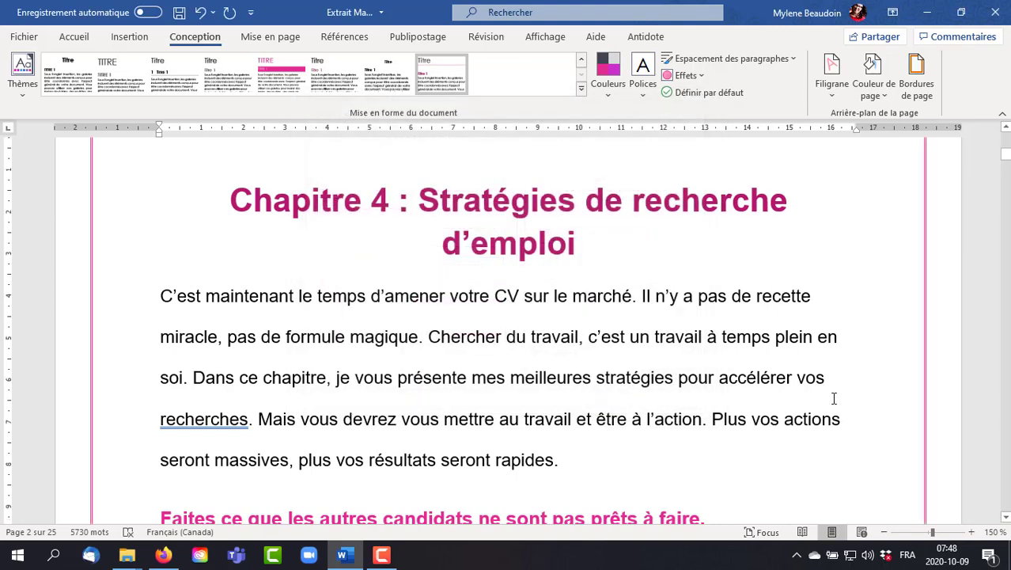
- Examine the page border on the cover page and the chapter's following pages
scroll(834, 398, "down", 1)
scroll(835, 401, "up", 5)
scroll(837, 405, "up", 10)
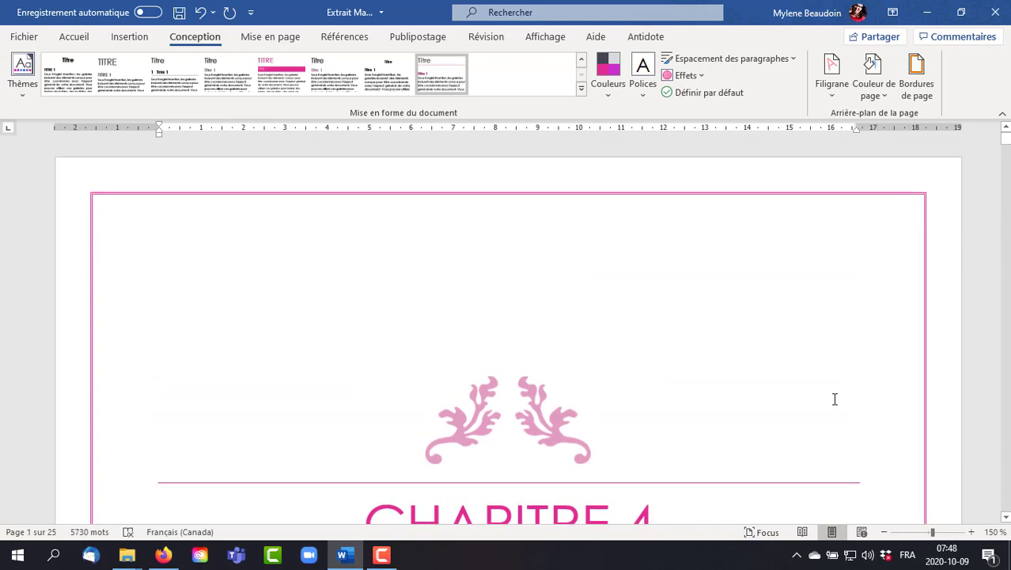
scroll(834, 399, "down", 10)
scroll(829, 404, "down", 15)
scroll(824, 395, "down", 15)
scroll(824, 396, "down", 20)
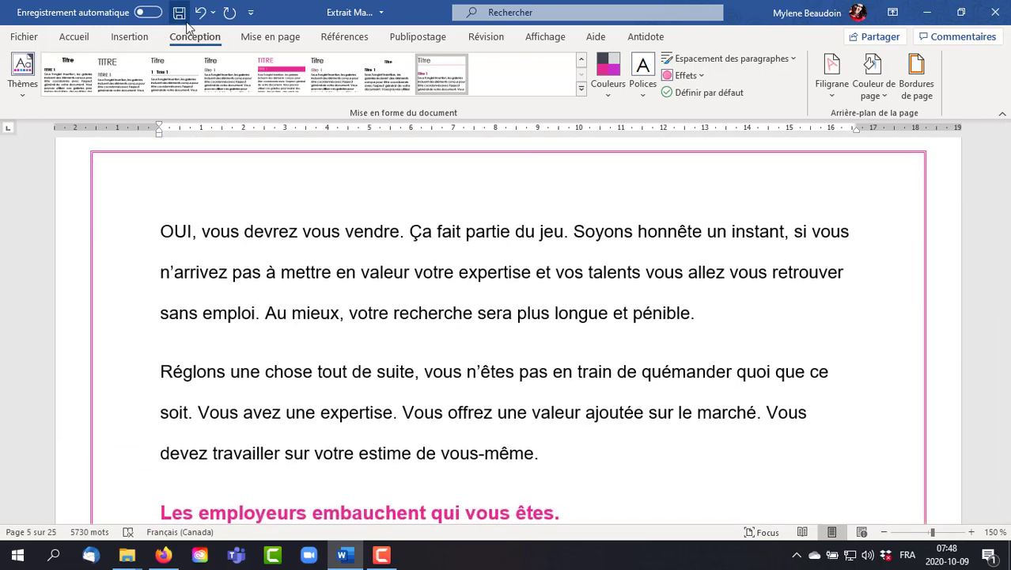
- Undo all the design changes from the page border back through the theme change
left_click(213, 14)
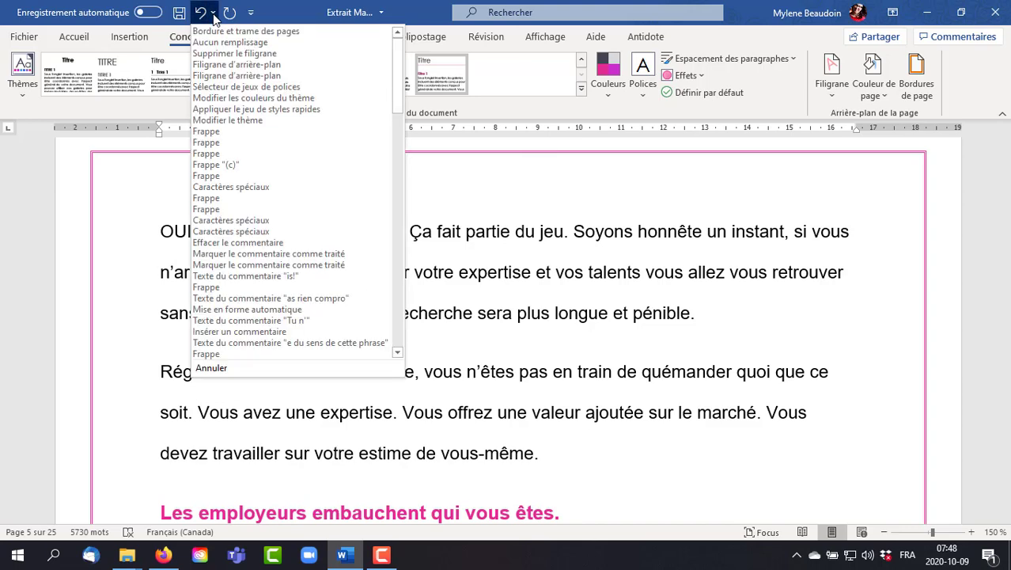
left_click(245, 121)
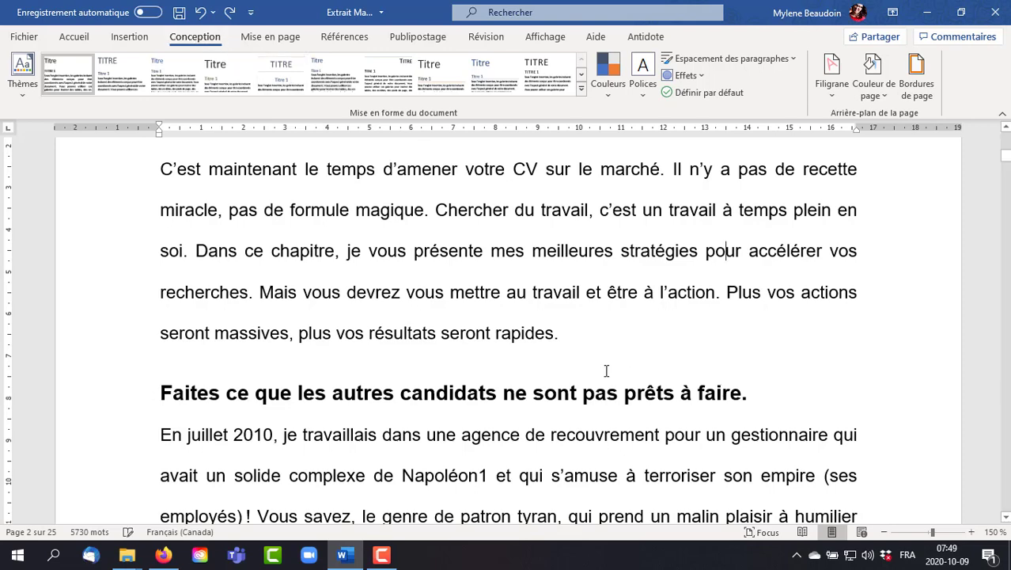
- Try the Étroites margin preset on the document, and replace it with the Moyennes preset
left_click(271, 37)
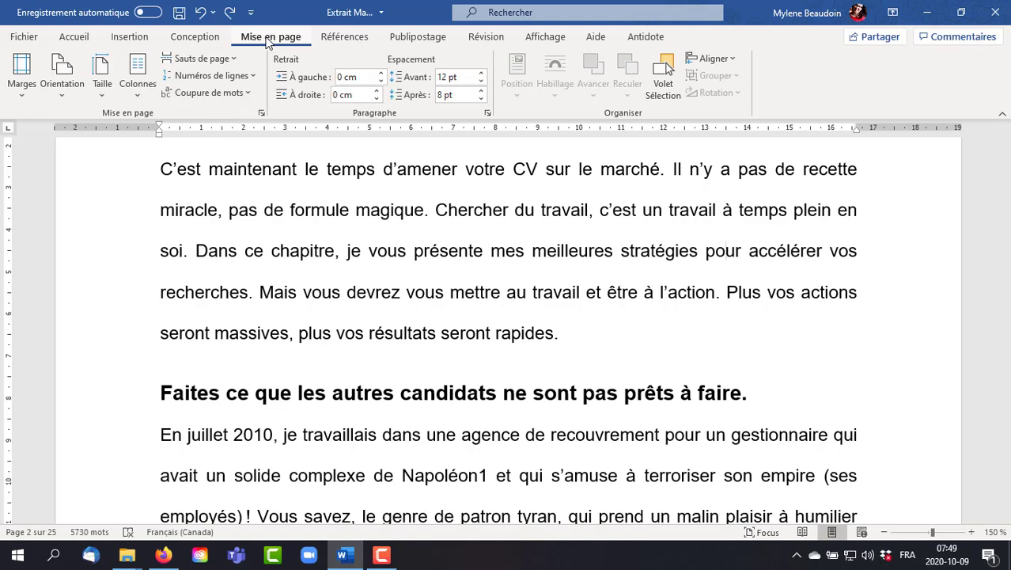
left_click(22, 97)
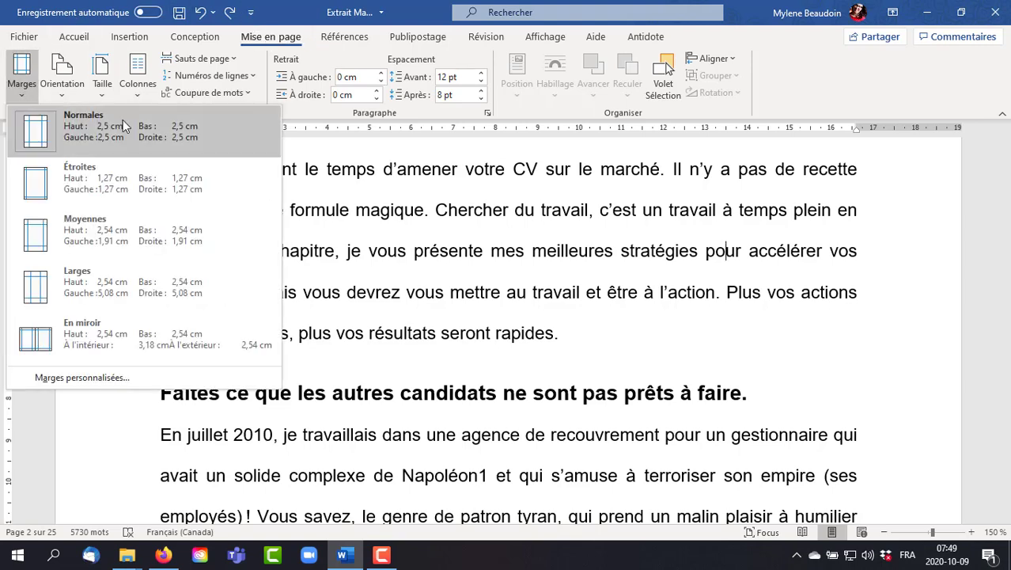
left_click(149, 177)
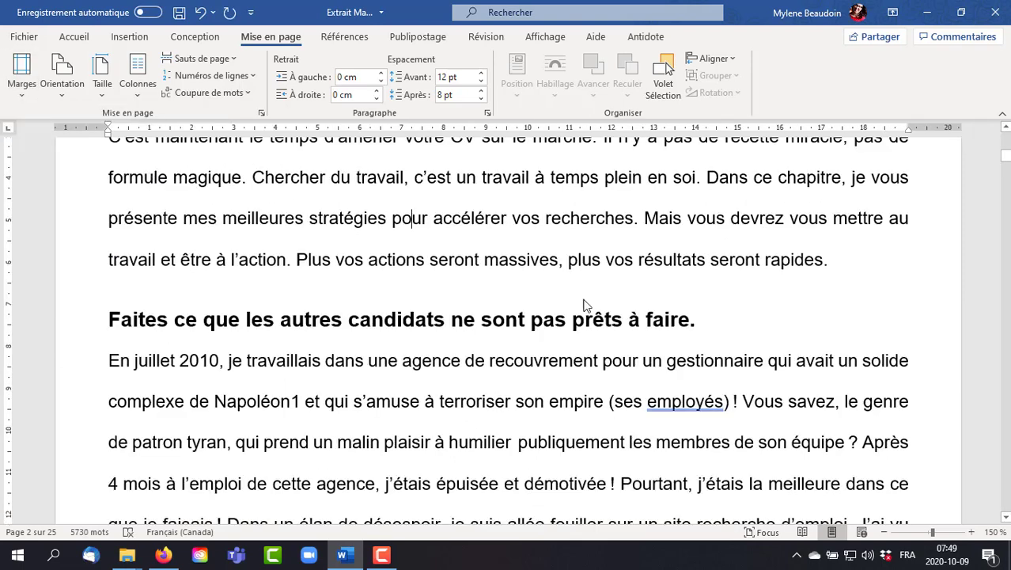
left_click(19, 91)
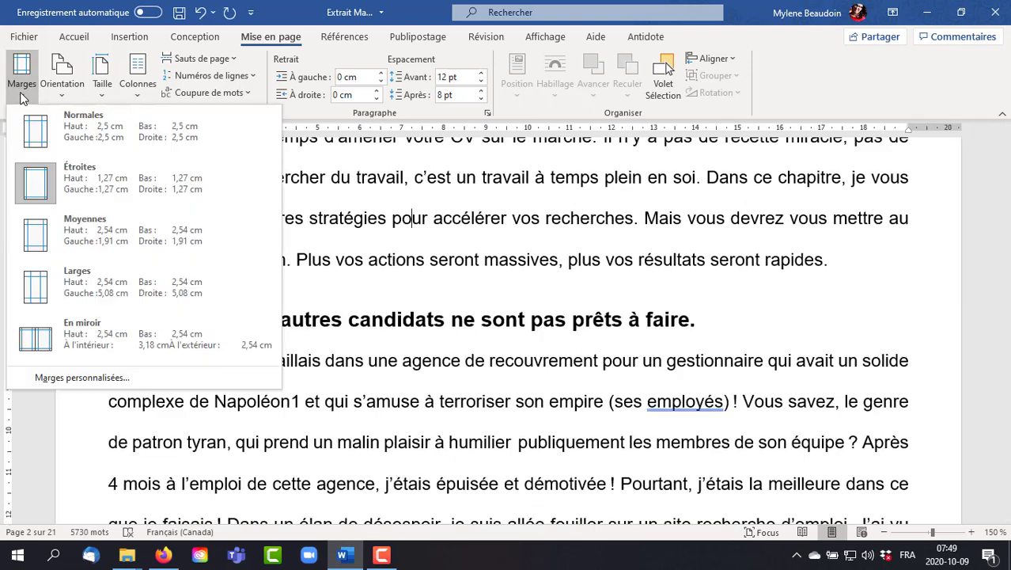
left_click(120, 230)
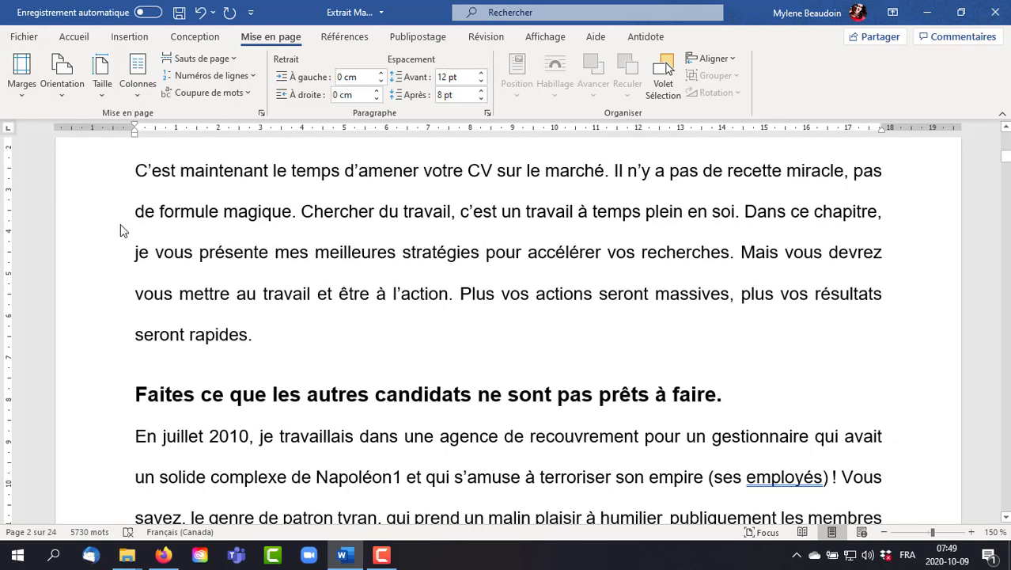
- Try the Larges margin preset on the document, and replace it with the En miroir preset
left_click(23, 87)
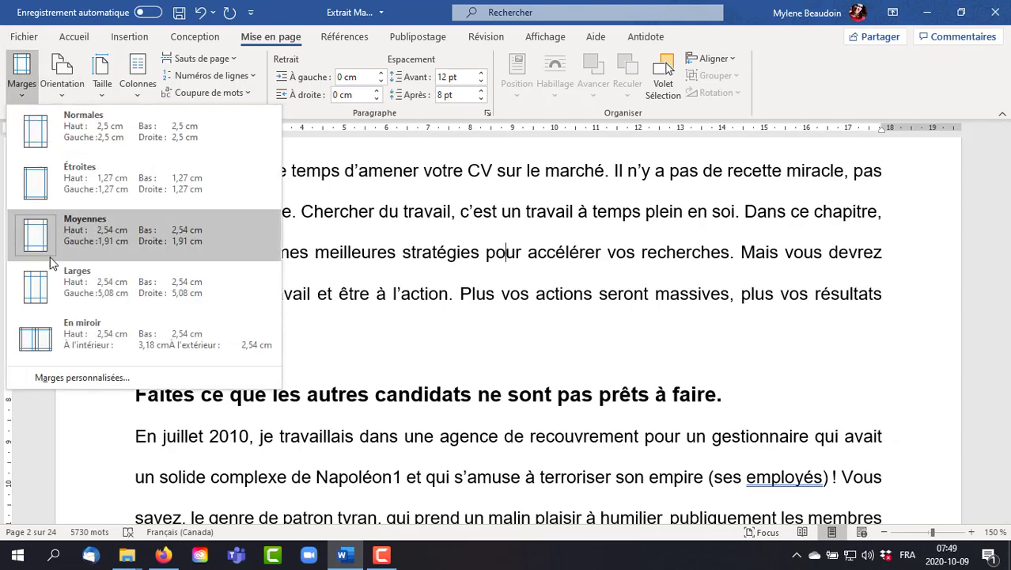
left_click(93, 281)
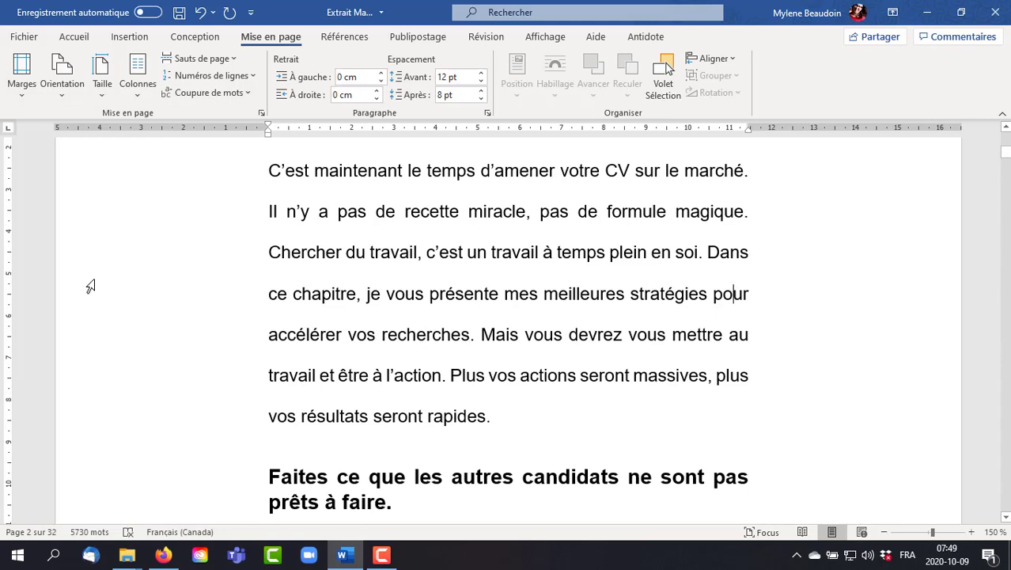
left_click(28, 93)
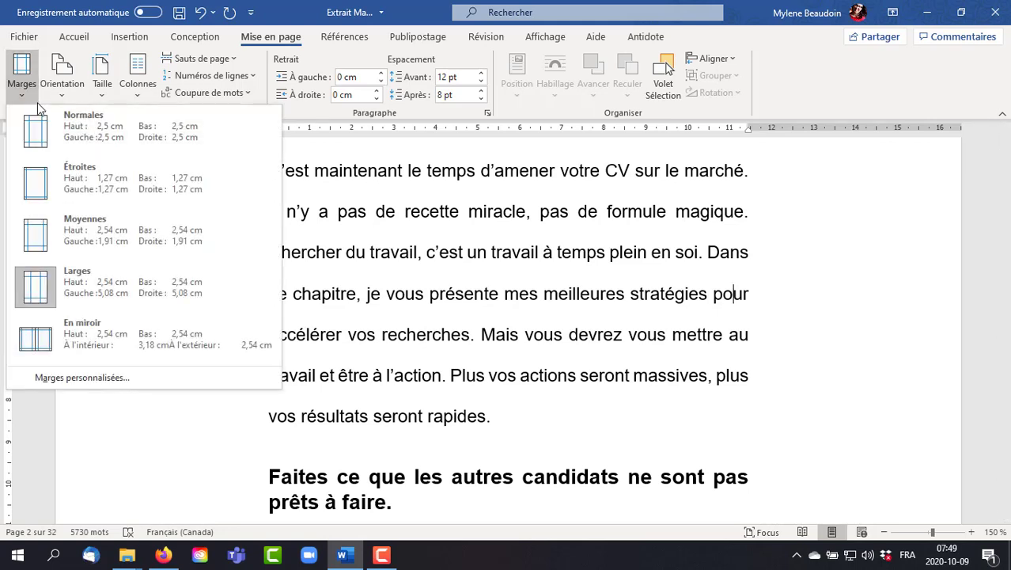
left_click(149, 338)
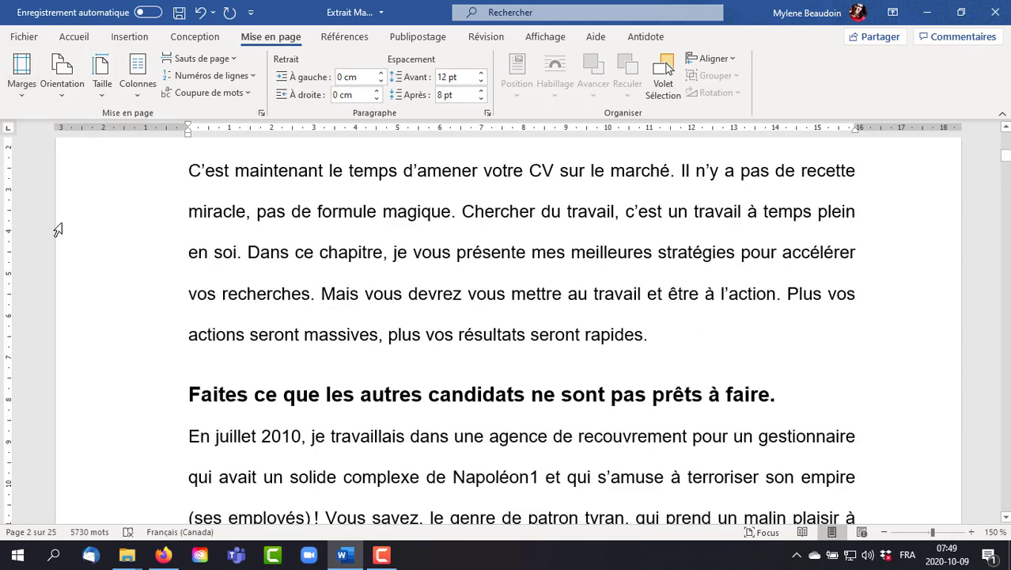
- Apply the Normales margin preset to the document
left_click(24, 93)
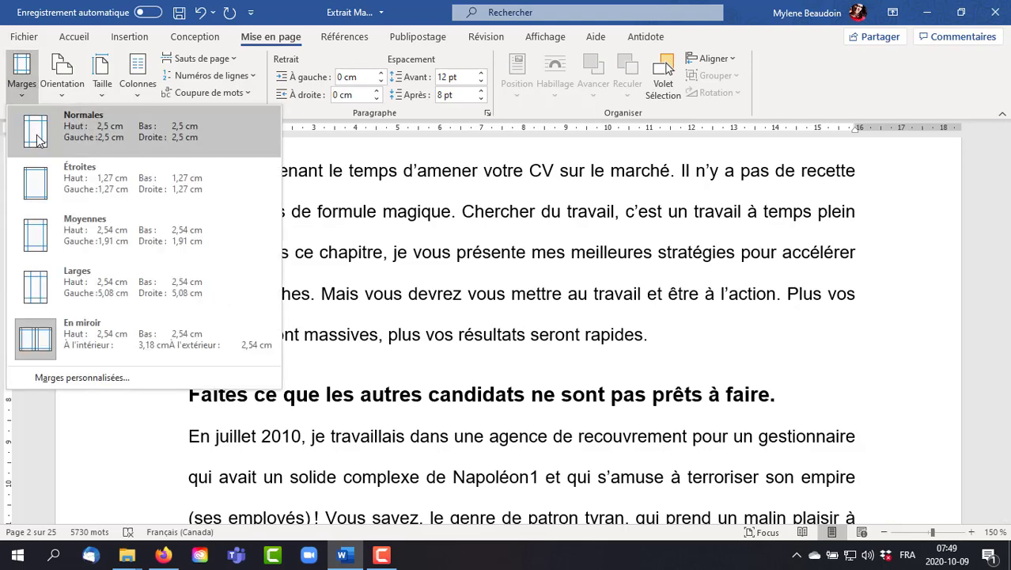
left_click(79, 119)
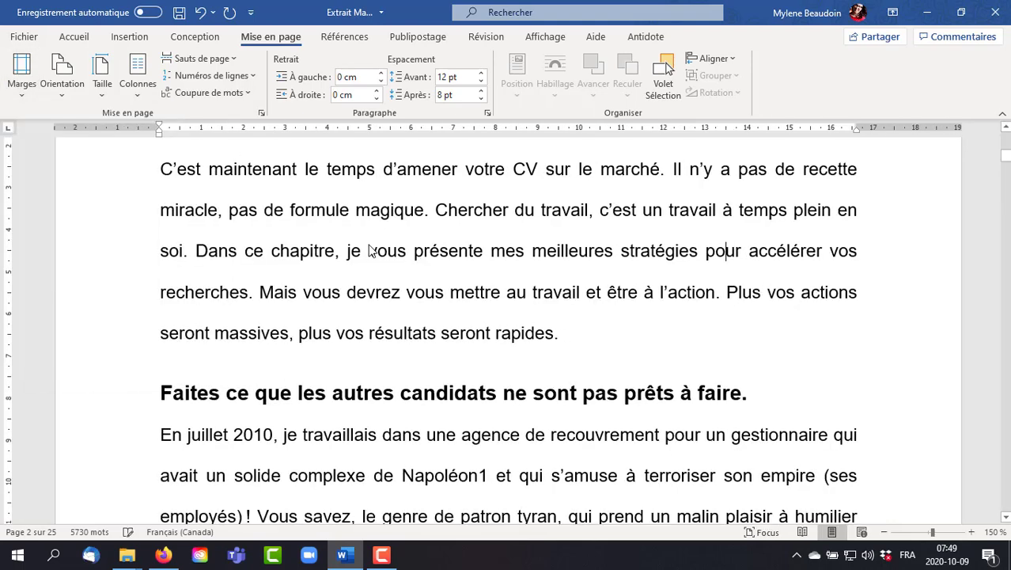
- Look through the available page orientations, paper sizes and column layouts
left_click(63, 96)
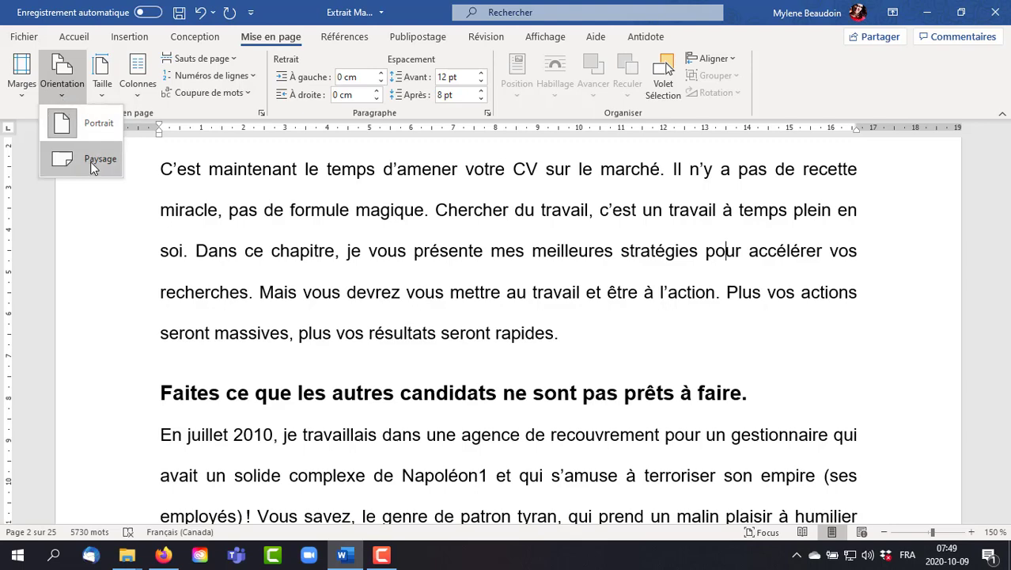
left_click(106, 96)
left_click(106, 96)
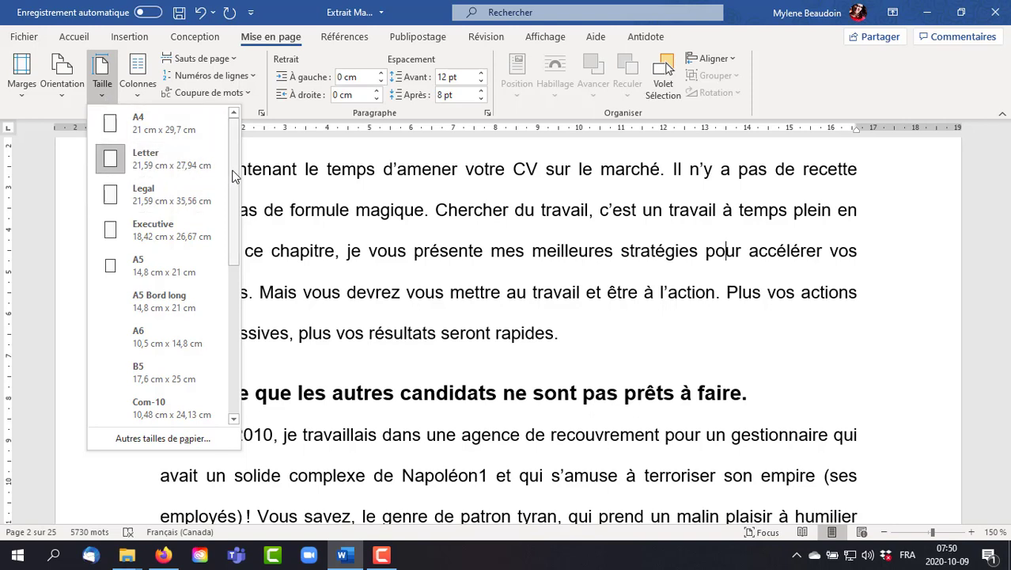
left_click(141, 94)
left_click(177, 127)
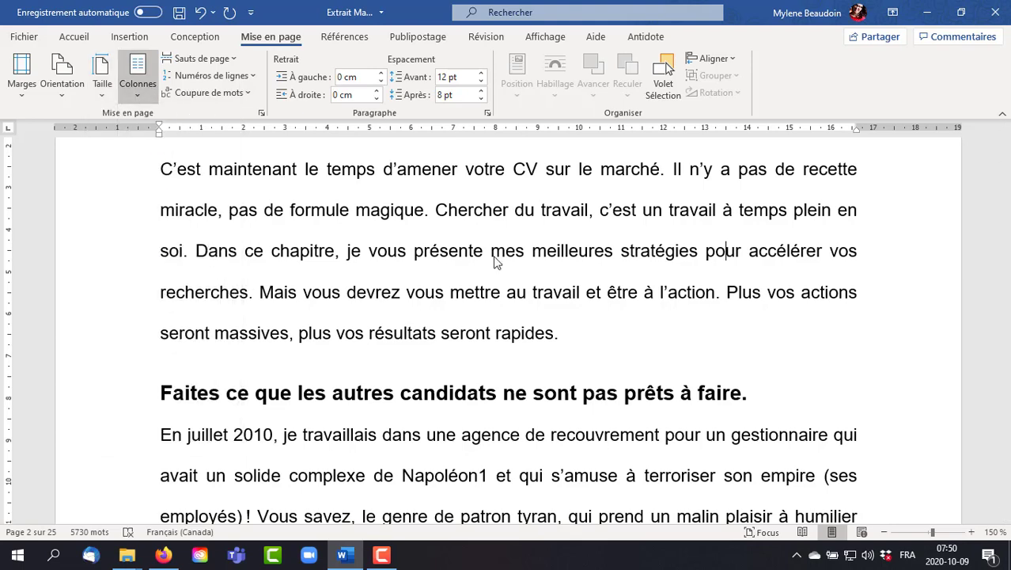
- Try a two-column layout on the chapter's opening paragraph, and undo it
left_click_drag(560, 333, 102, 167)
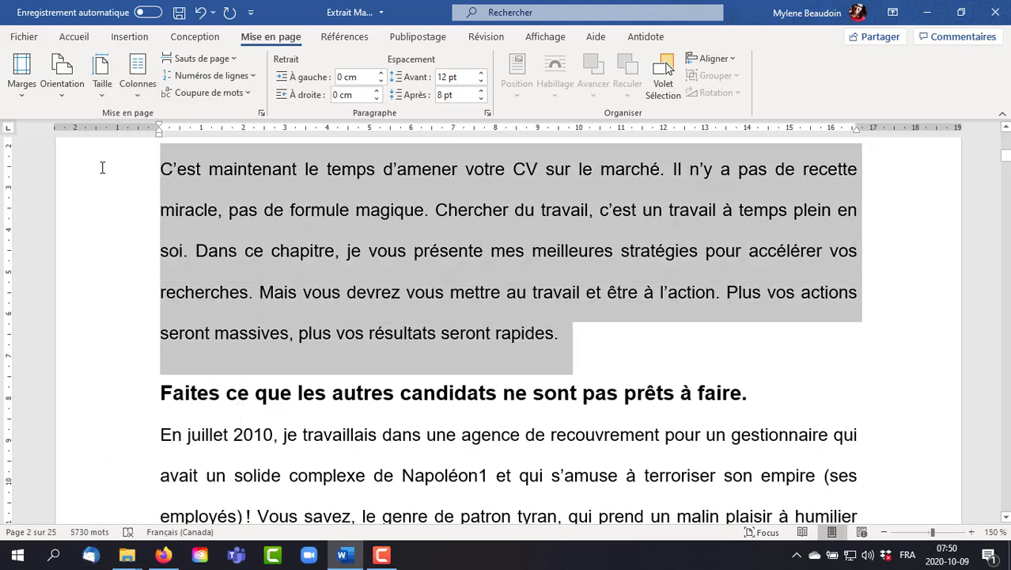
left_click(134, 96)
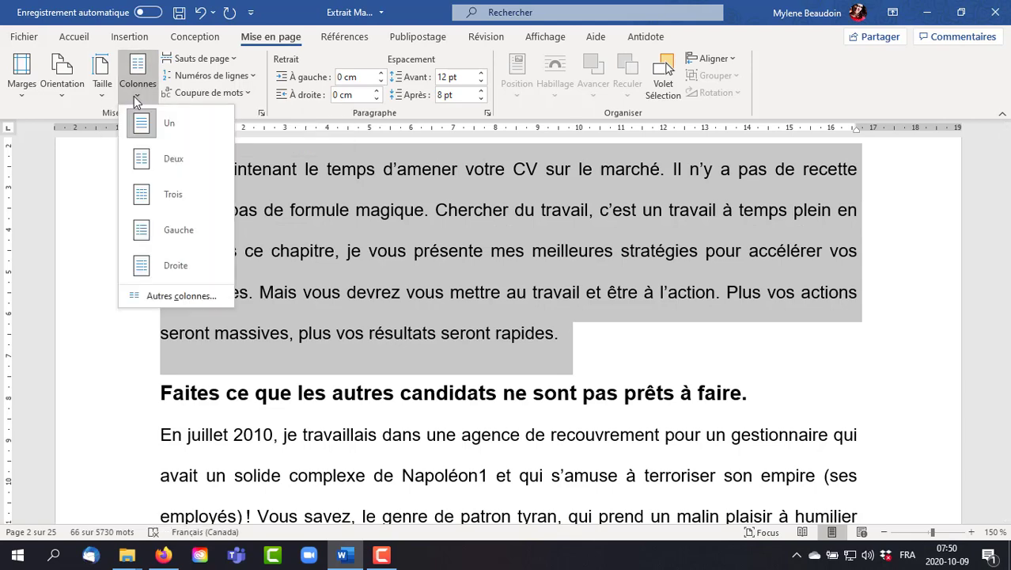
left_click(173, 156)
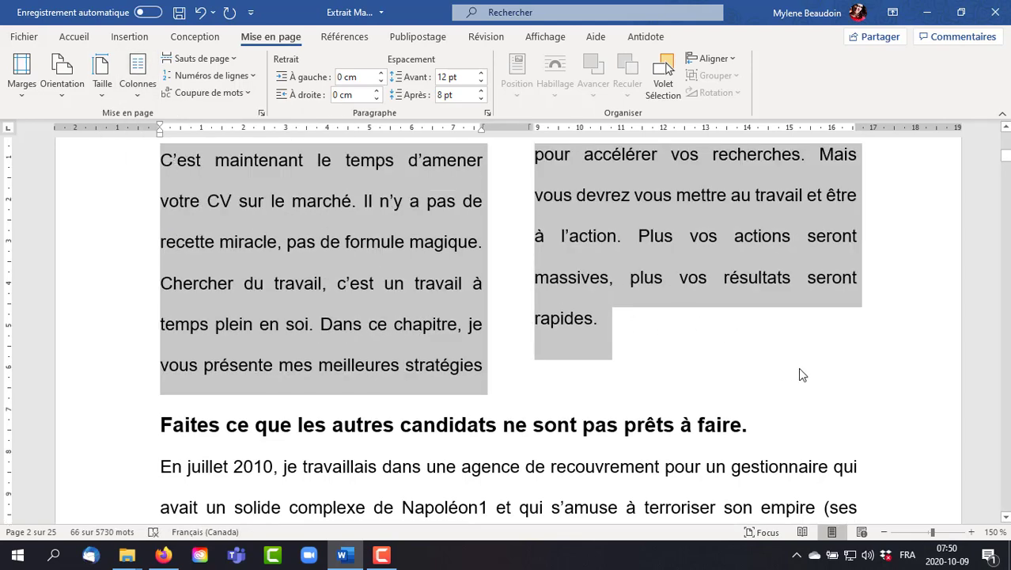
scroll(799, 373, "up", 3)
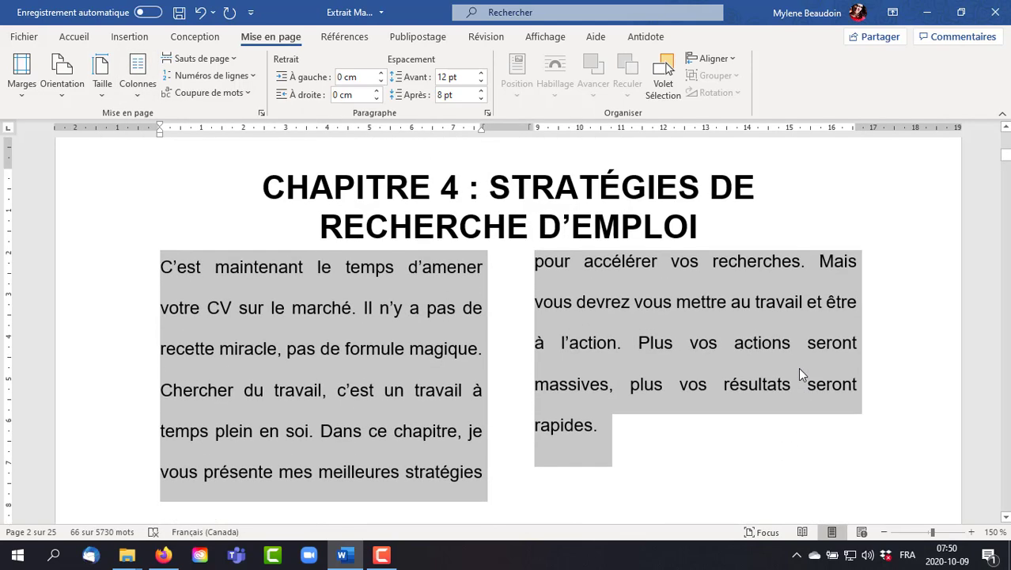
left_click(201, 12)
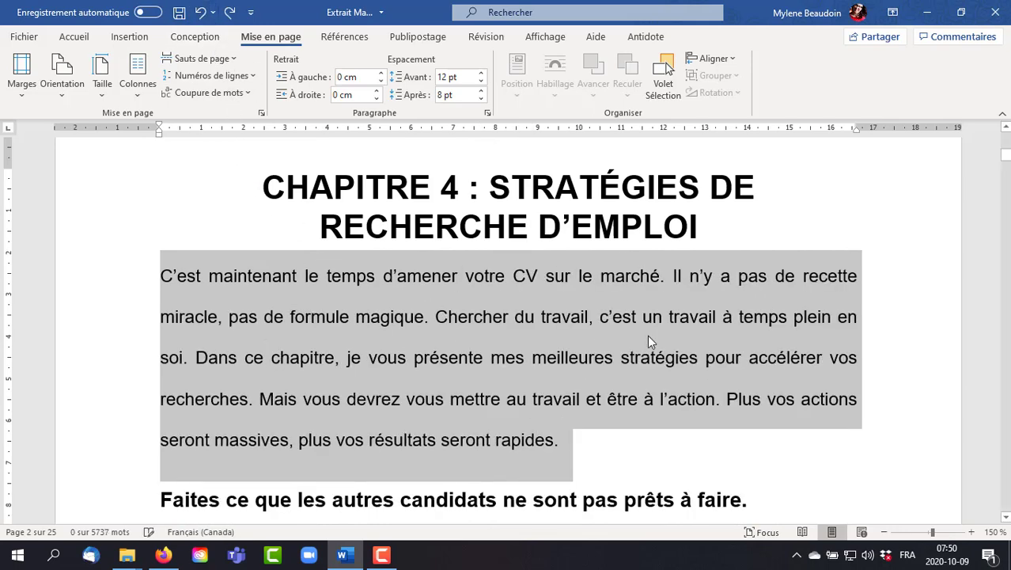
scroll(647, 335, "down", 2)
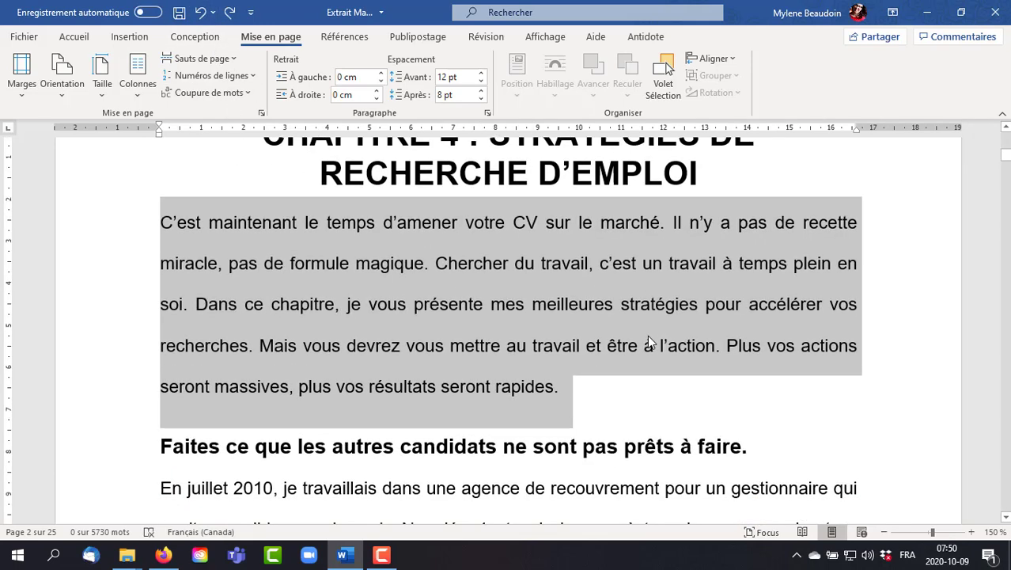
left_click(514, 313)
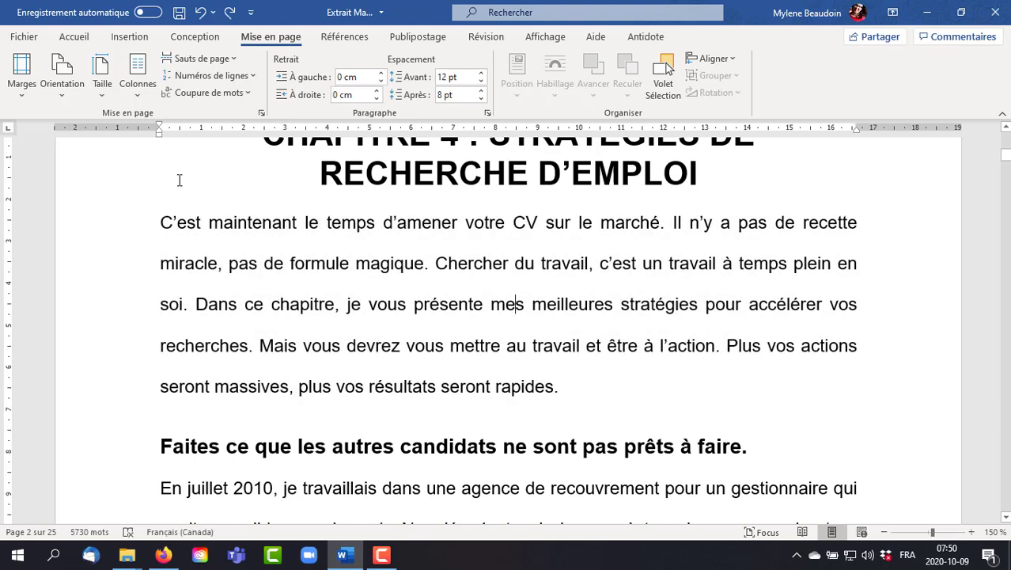
- Try a page break after the opening paragraph ending in "vos résultats seront rapides.", and undo it
scroll(565, 356, "down", 3)
left_click(563, 280)
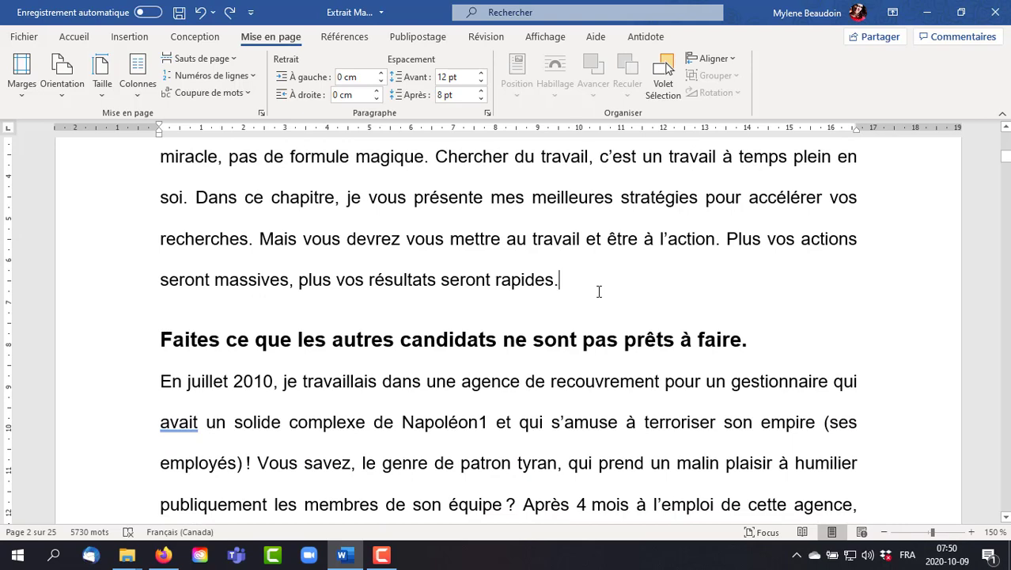
left_click(235, 61)
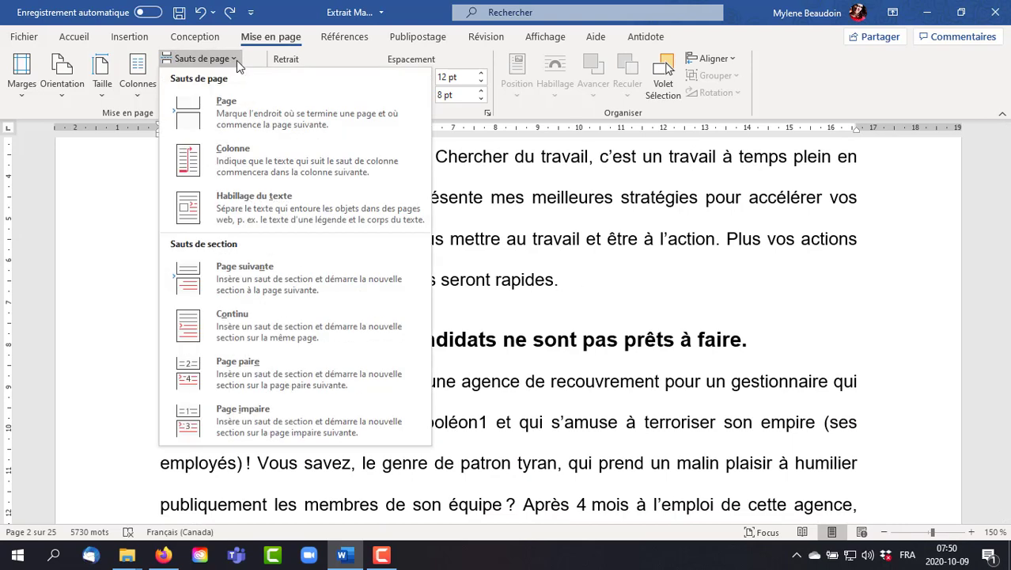
left_click(281, 103)
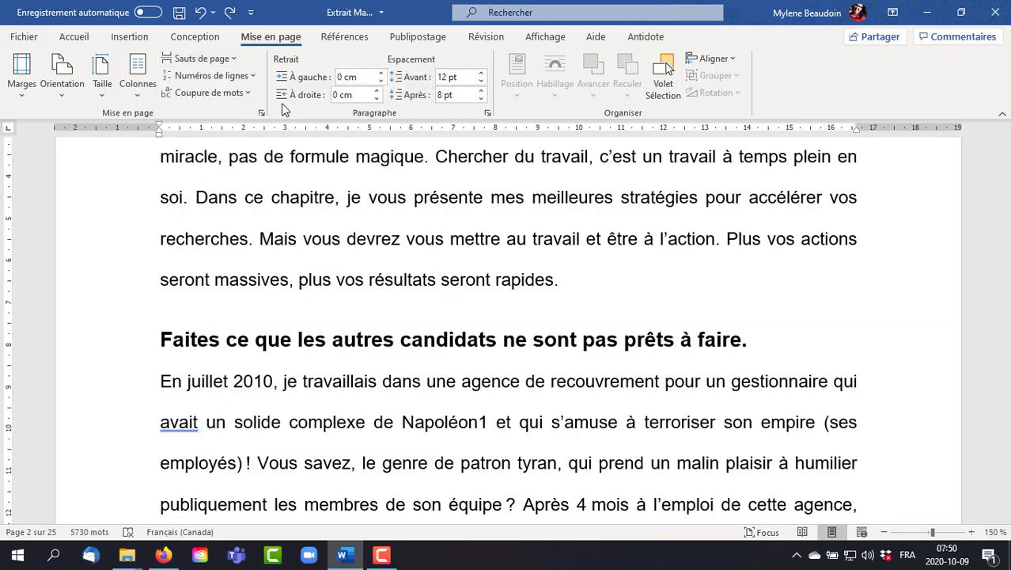
scroll(466, 459, "up", 4)
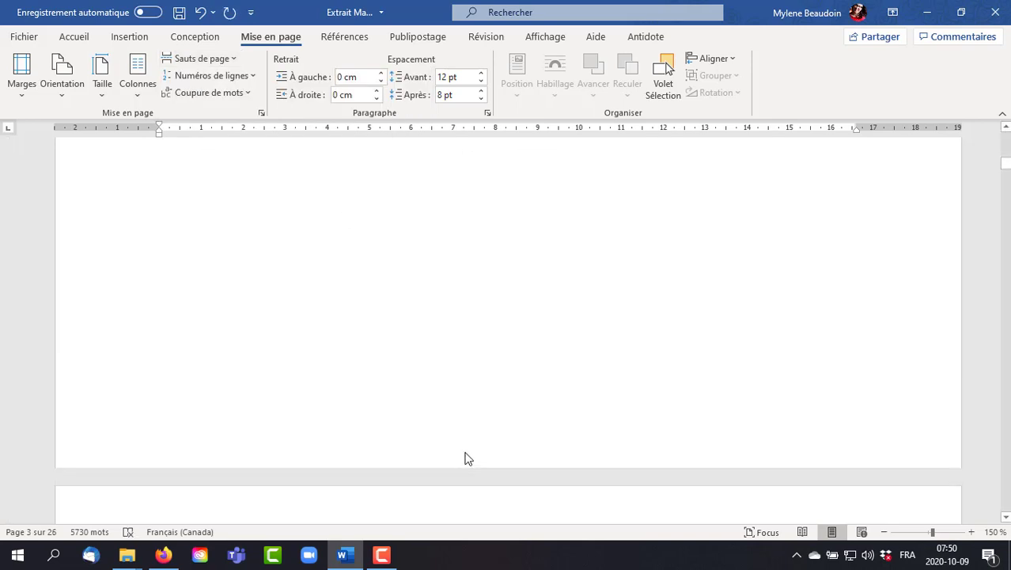
left_click(201, 12)
scroll(199, 208, "up", 6)
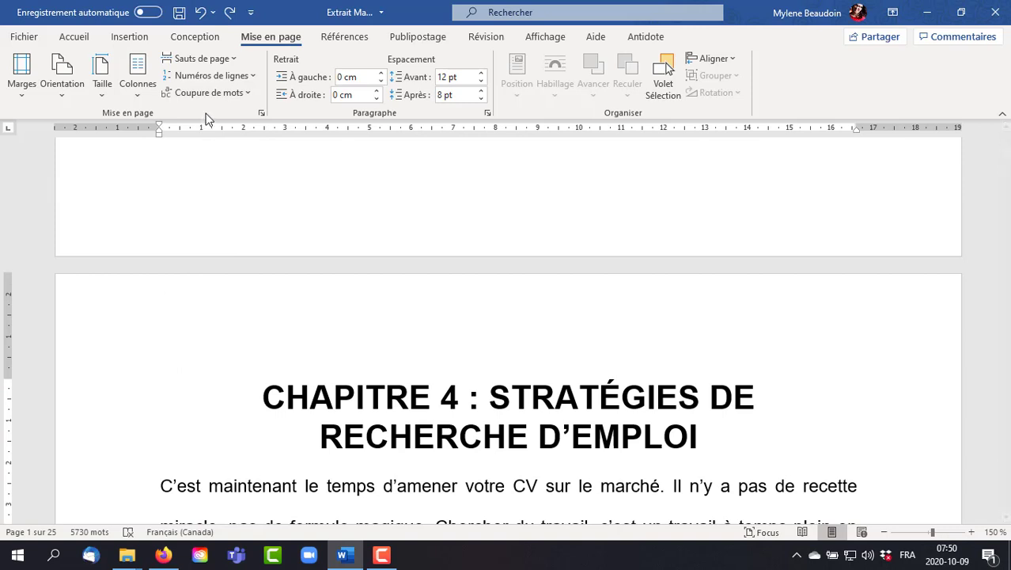
- Try Continu line numbering on the document, check it across the cover and chapter pages, and set it back to Aucun
left_click(234, 79)
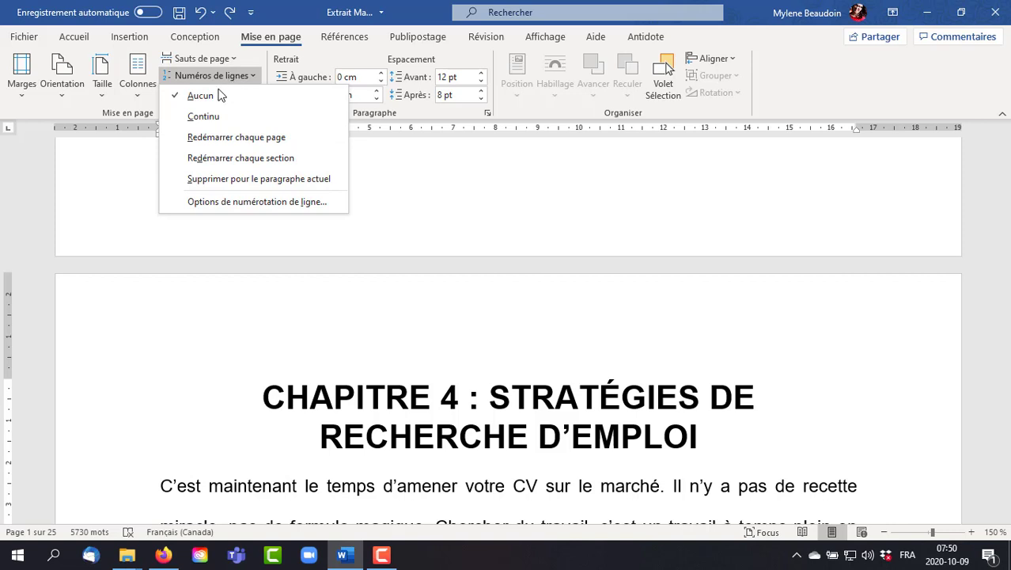
left_click(197, 121)
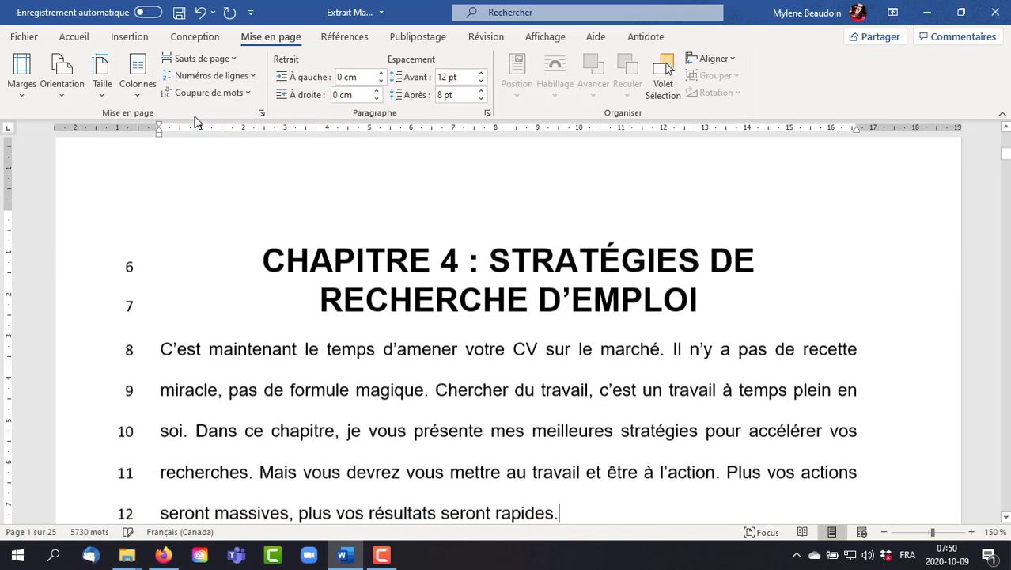
scroll(358, 356, "up", 1)
scroll(358, 357, "up", 10)
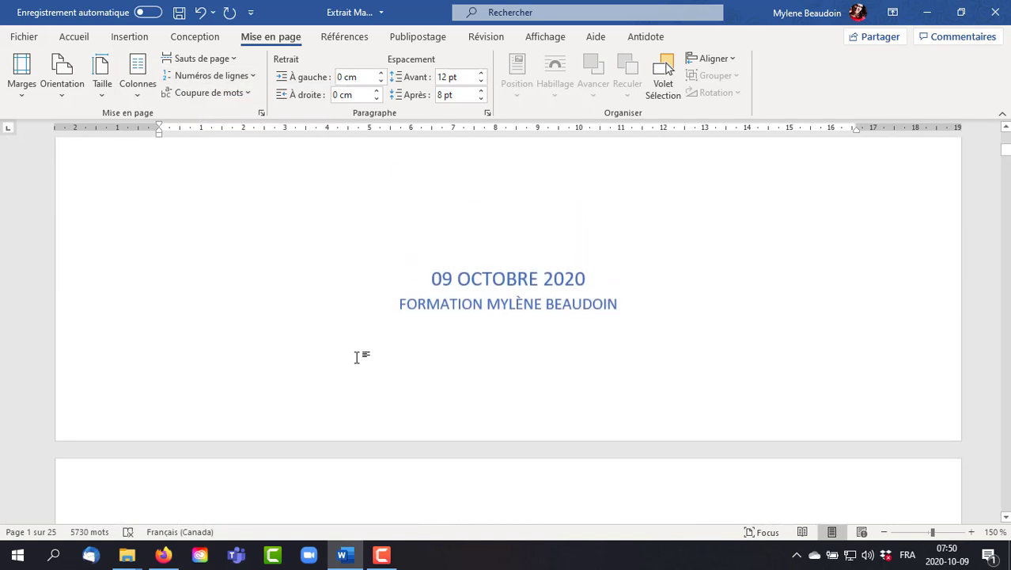
scroll(357, 358, "down", 10)
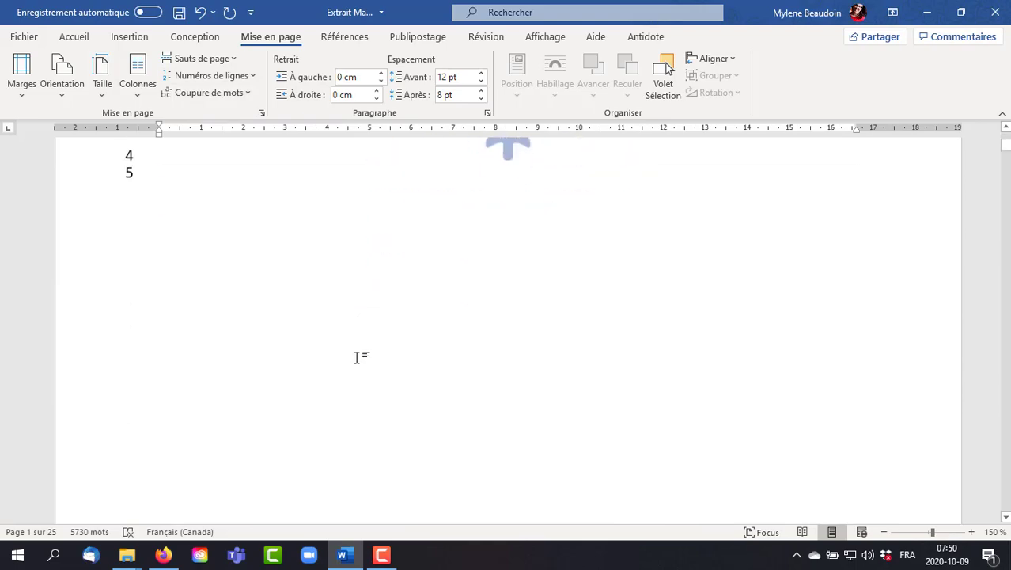
scroll(358, 358, "down", 6)
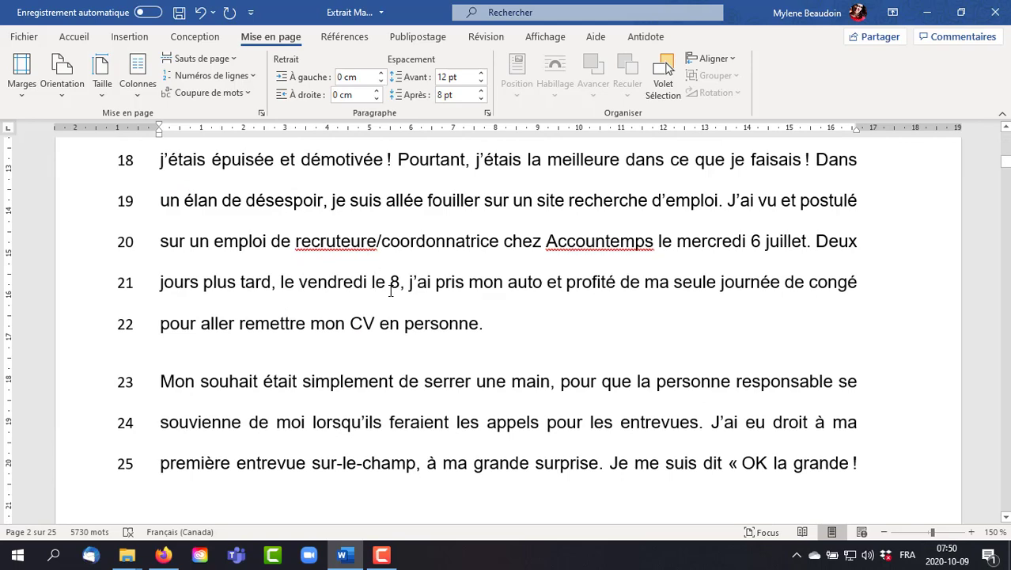
left_click(256, 75)
left_click(226, 94)
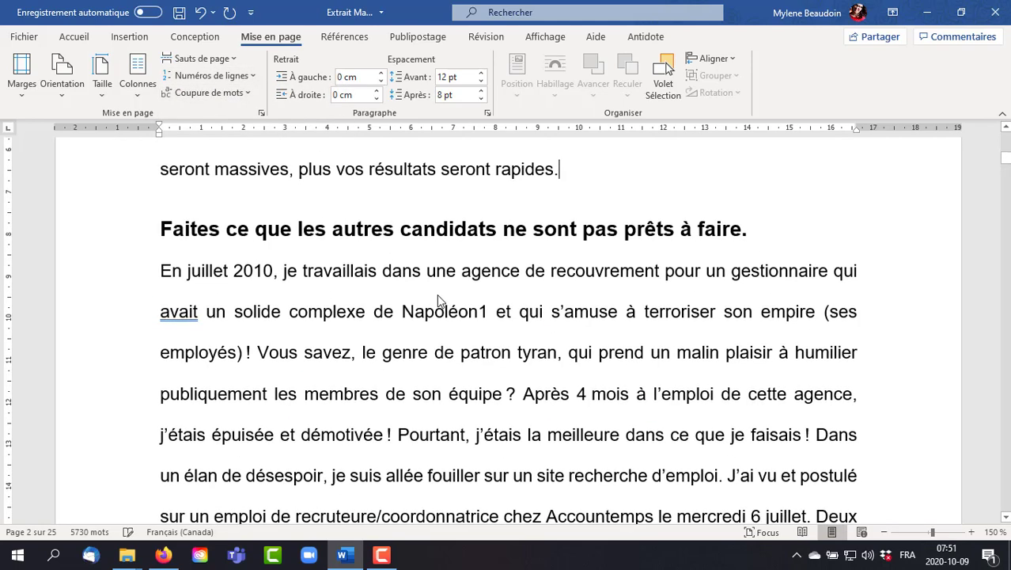